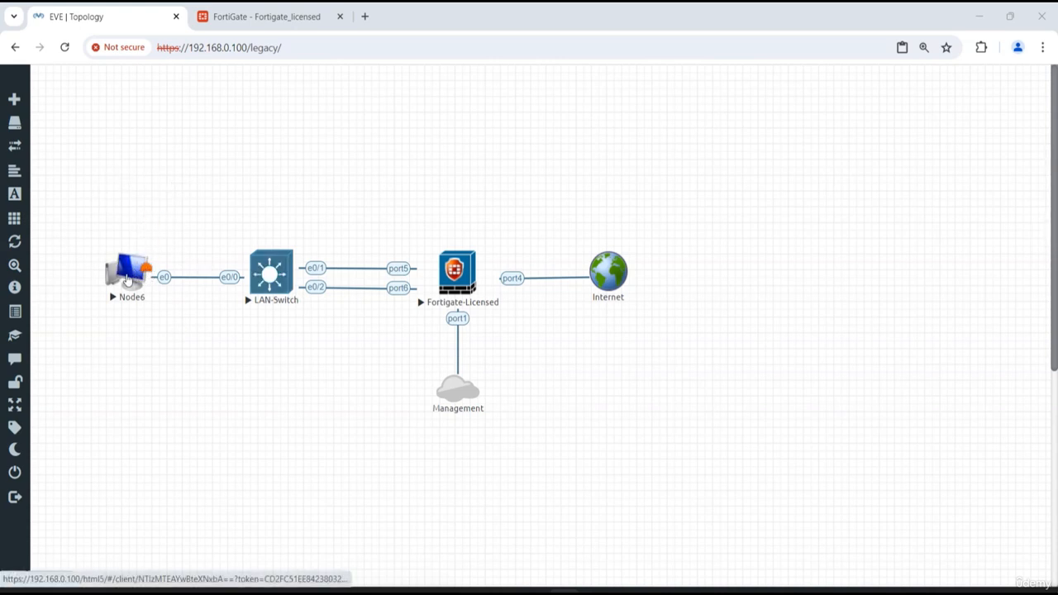
Open the Node6 console and move its window clear of the node in the topology
click(122, 259)
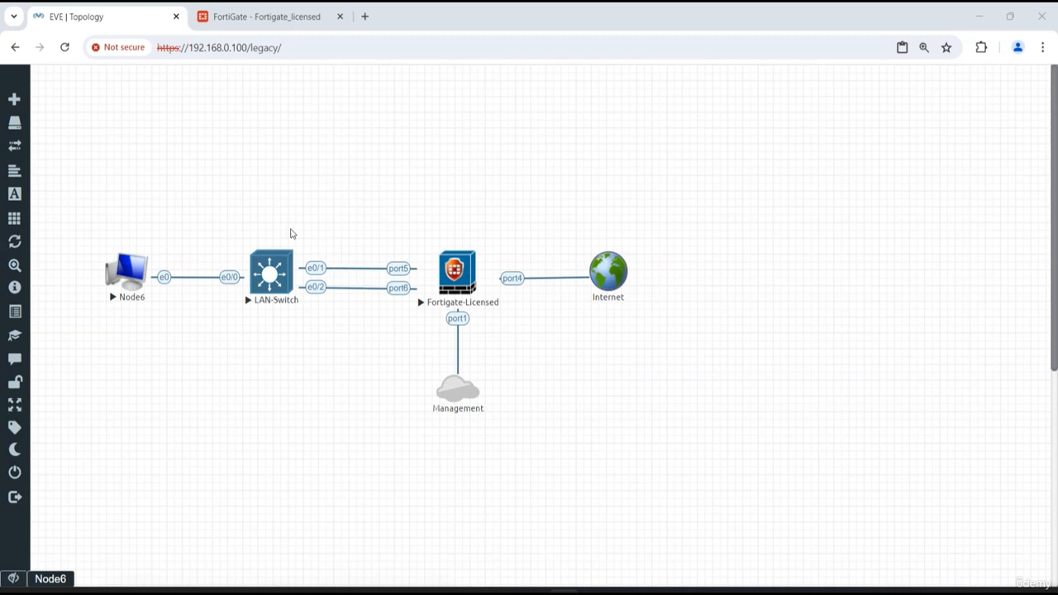
click(126, 274)
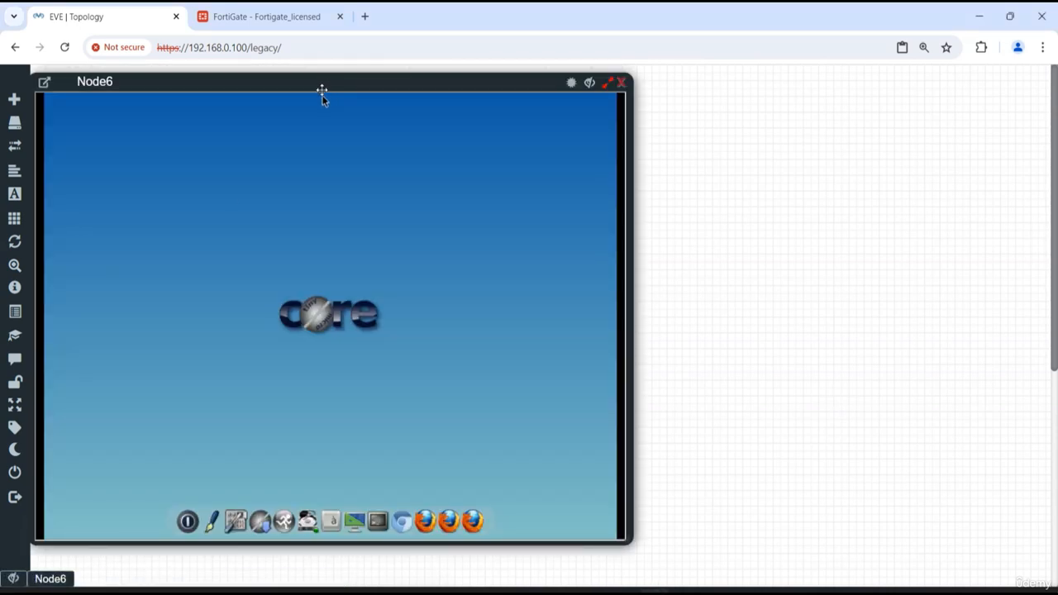
drag(330, 85, 748, 83)
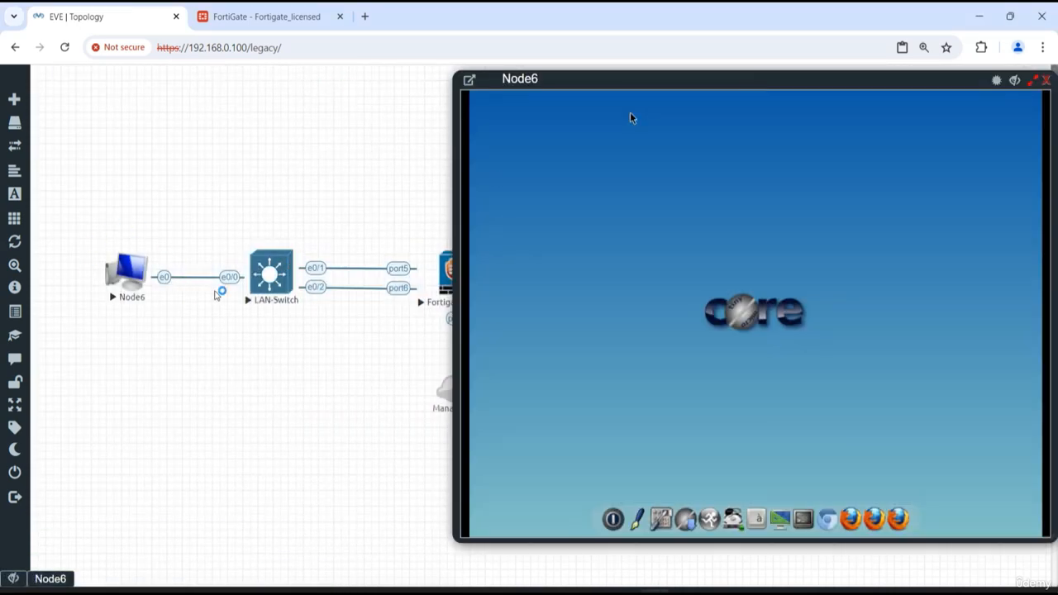
Add a text label reading 10.10.10.100 to the topology and place it directly beneath Node6
right_click(116, 212)
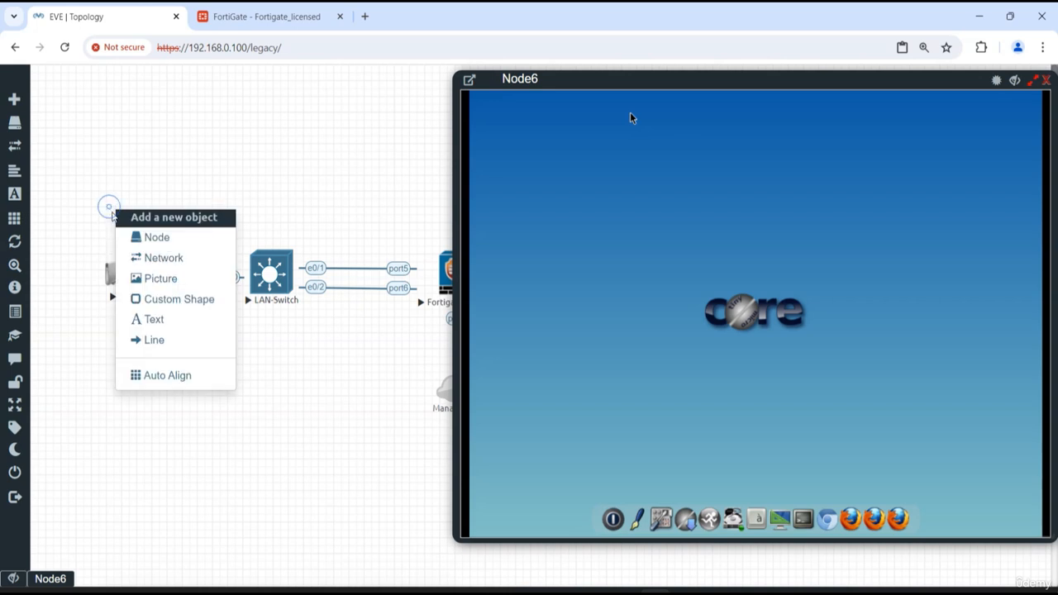
click(171, 329)
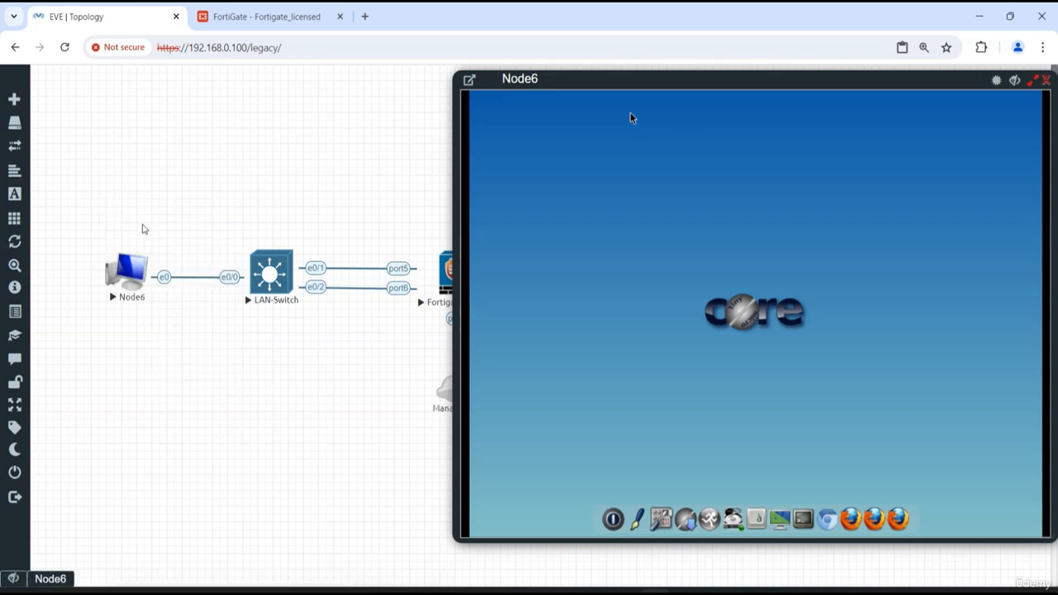
double_click(145, 215)
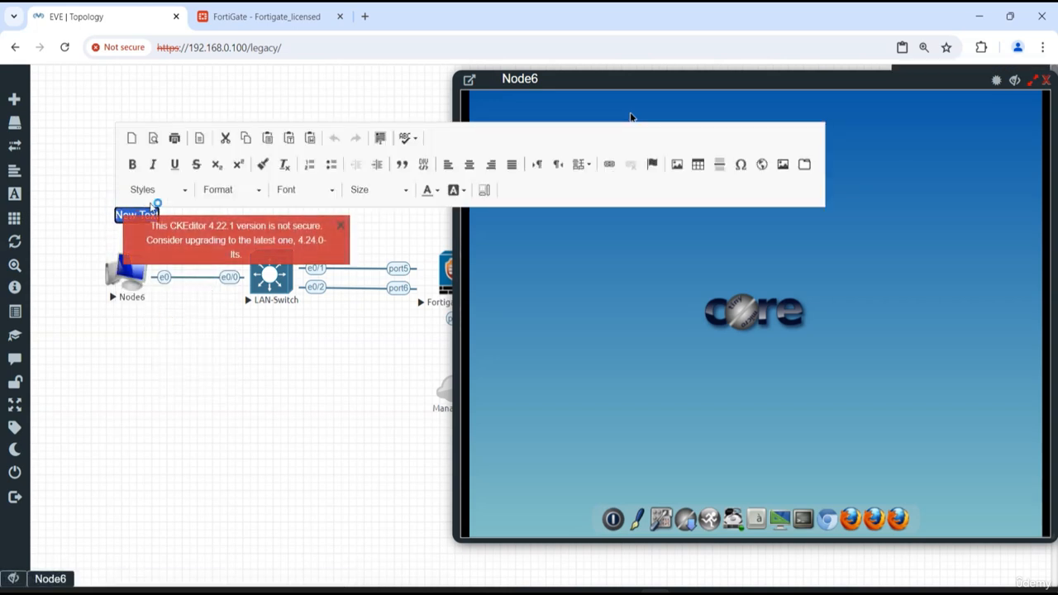
text(10.10.10)
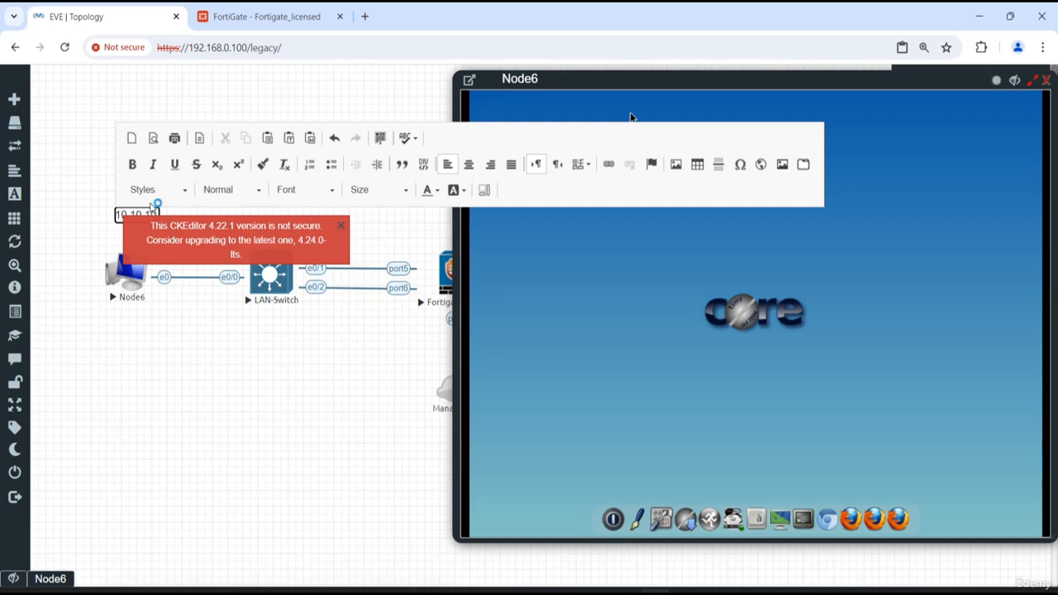
text(.100)
click(174, 359)
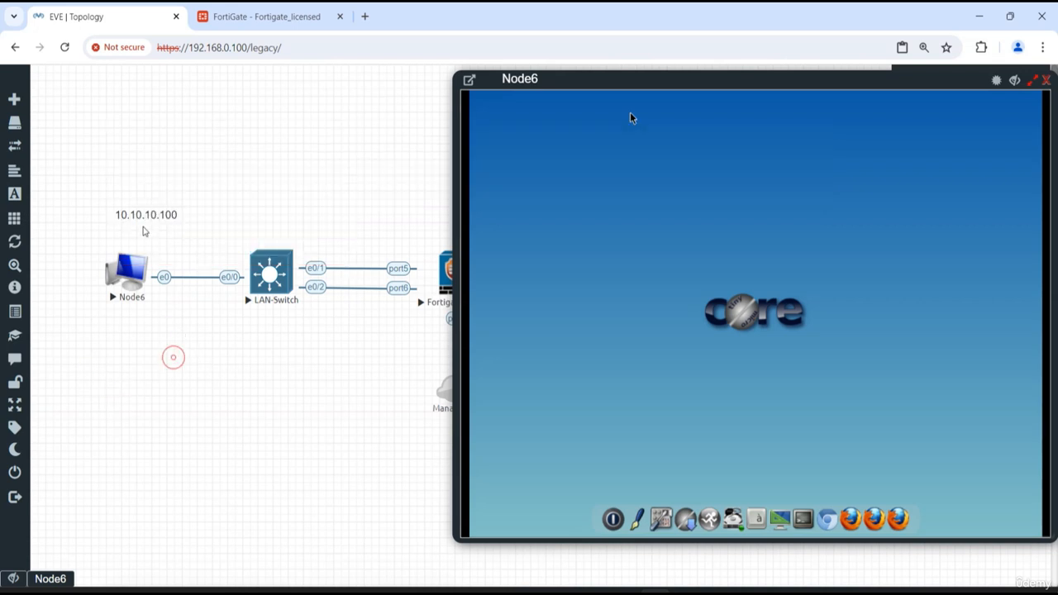
drag(137, 217, 125, 330)
drag(147, 215, 128, 306)
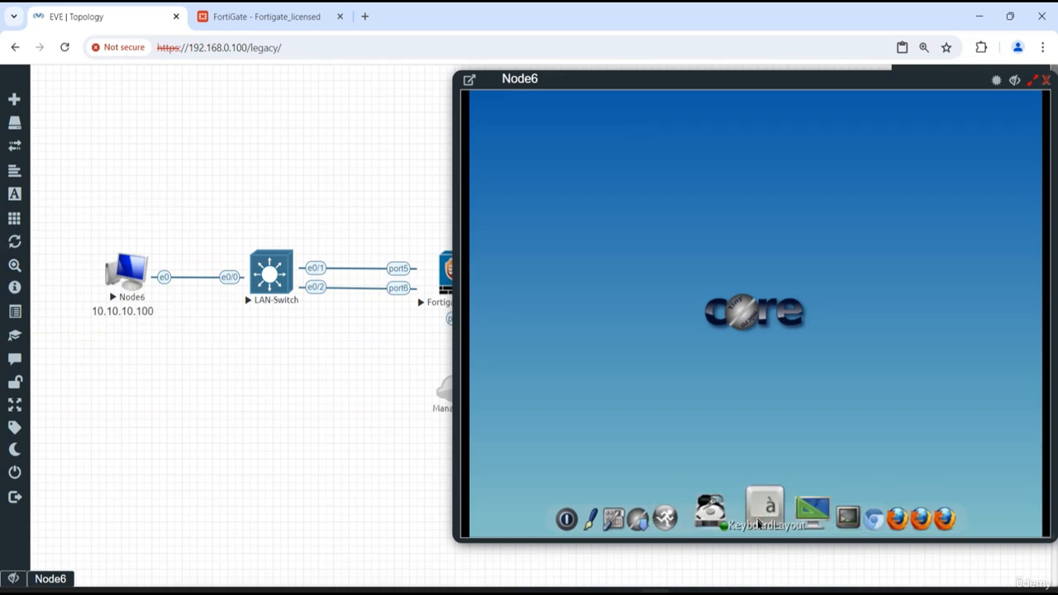
Run ifconfig in a Node6 terminal to check the eth0 address, and hide the Node6 console
click(809, 517)
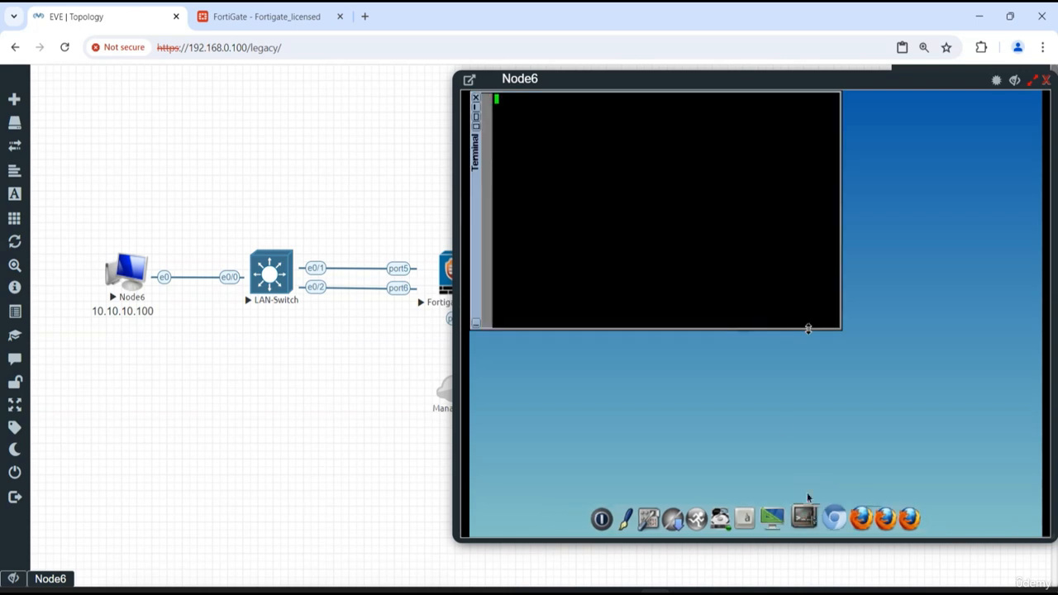
text(i)
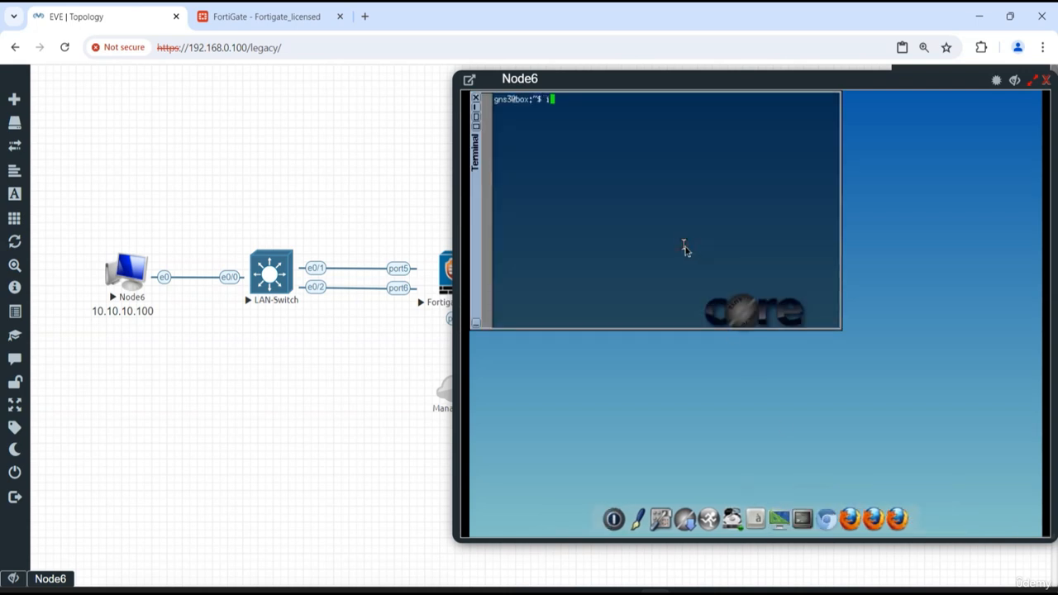
text(fconfig)
key(Return)
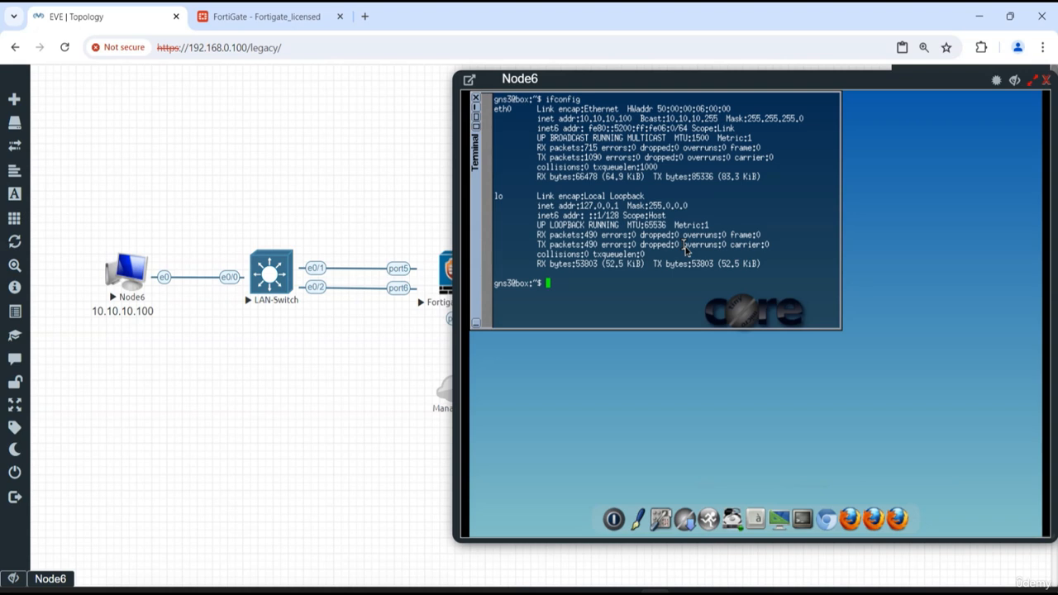
key(Return)
drag(577, 118, 646, 185)
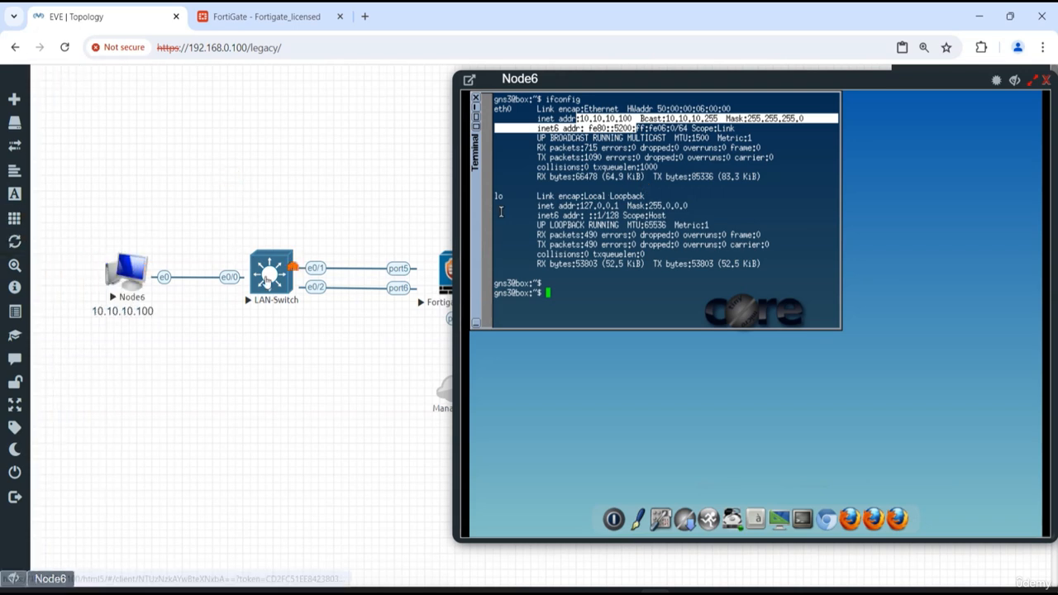
click(1015, 80)
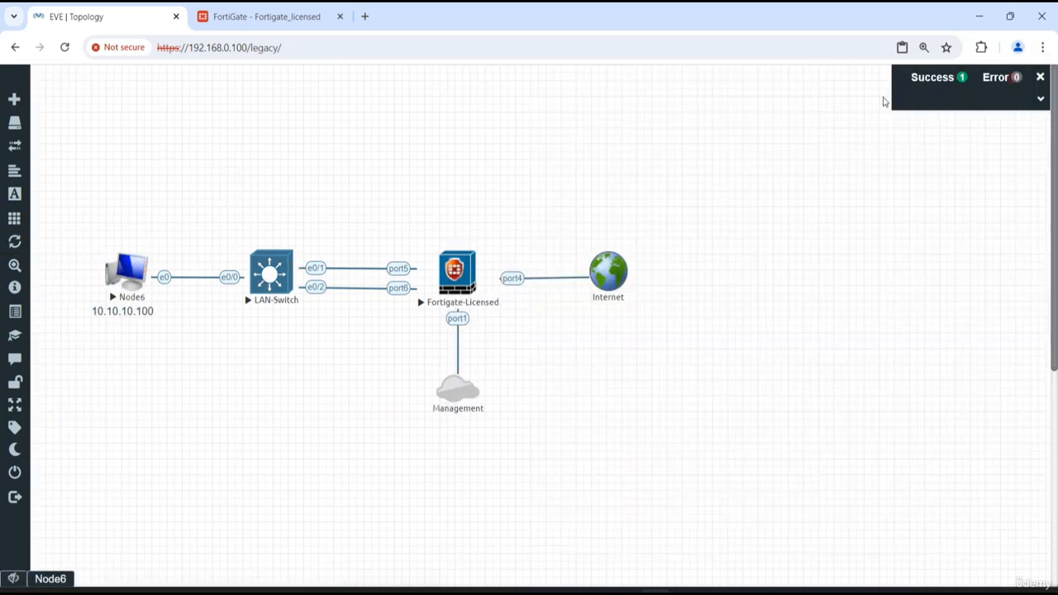
Open the LAN-Switch console and enter privileged mode with en
click(271, 272)
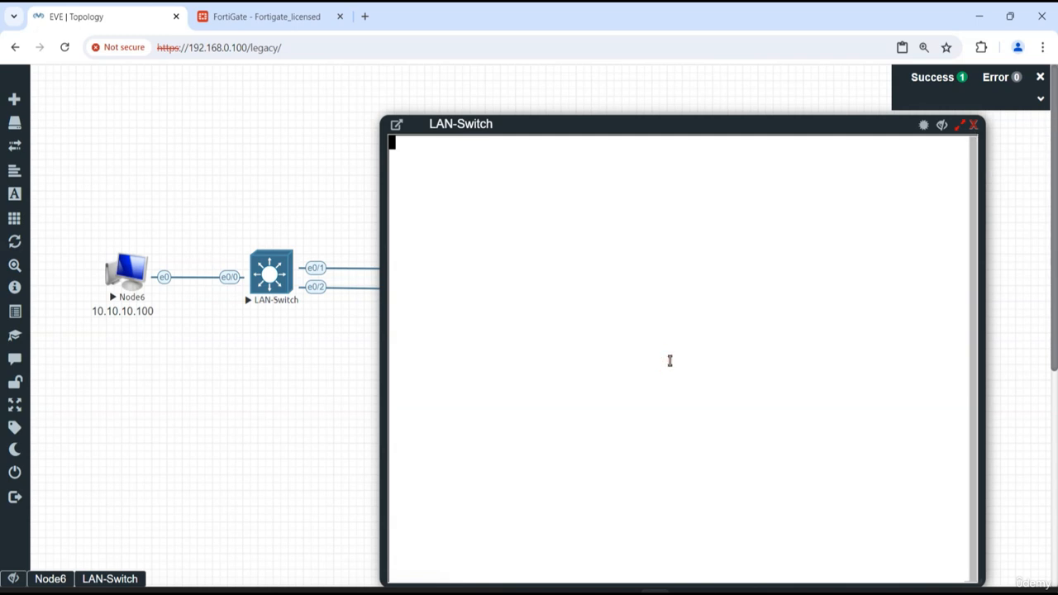
key(Return)
key(Return)
key(Return)
key(Return)
key(Return)
key(Return)
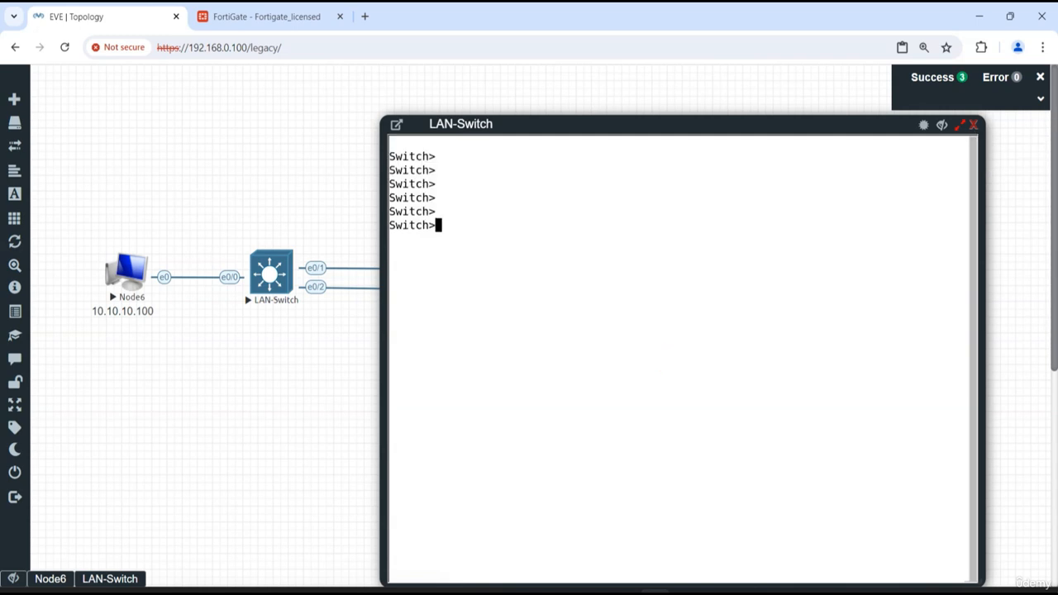
text(en)
key(Return)
key(Return)
Display the LAN switch's running configuration with show run and page through to its end
text(show)
text(run)
key(Return)
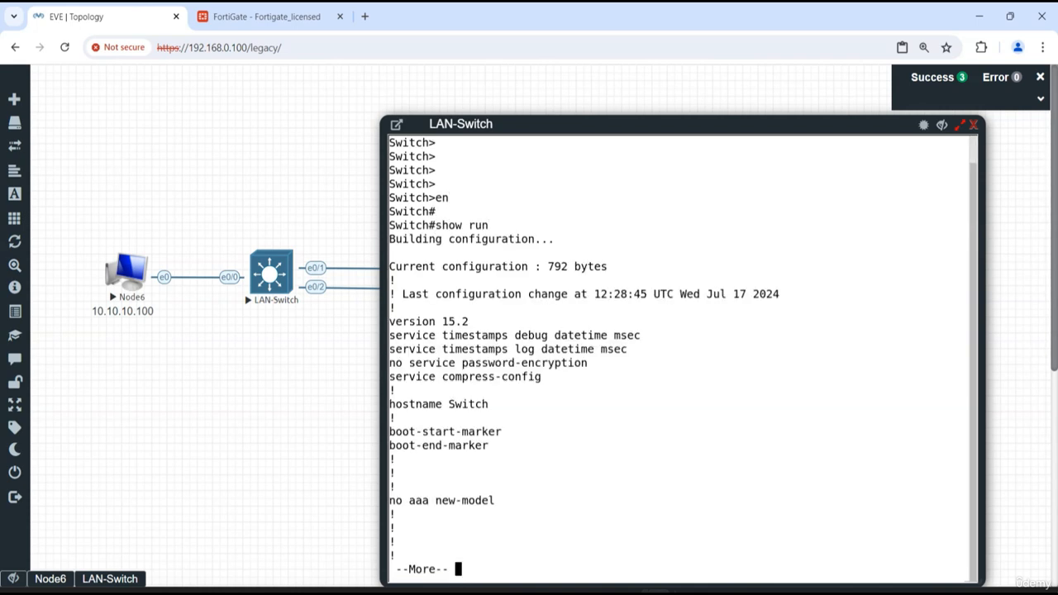
key(space)
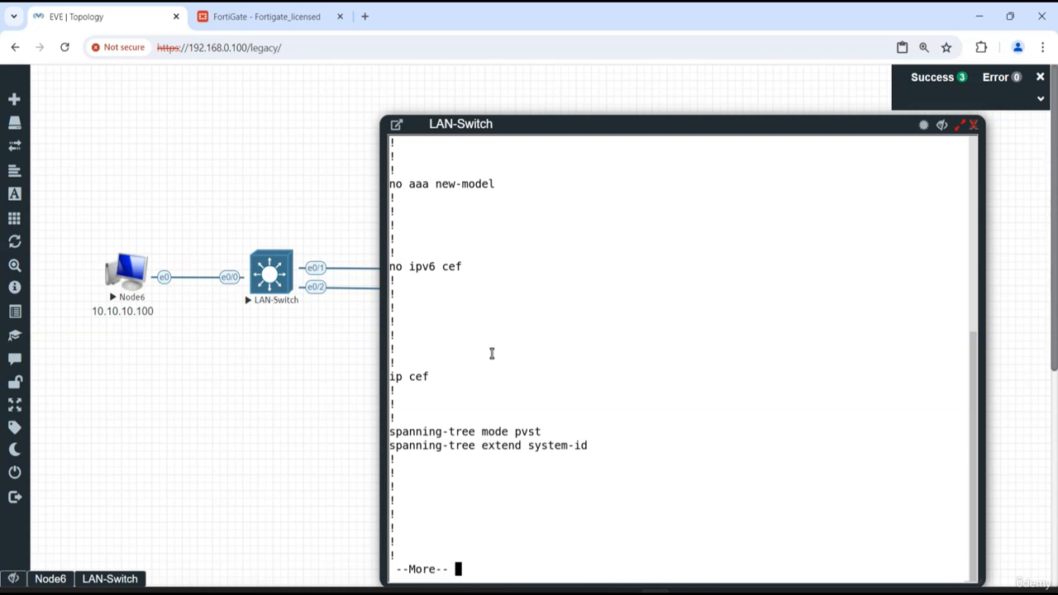
key(space)
key(space)
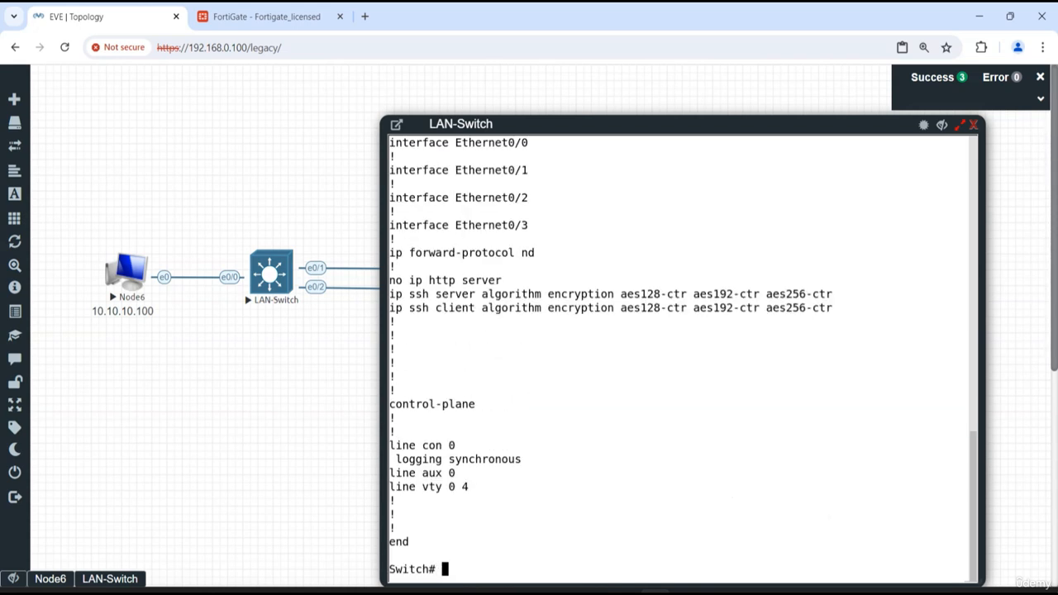
Check the switch's interface status with show int des, and close the LAN-Switch console
text(show int des)
key(Return)
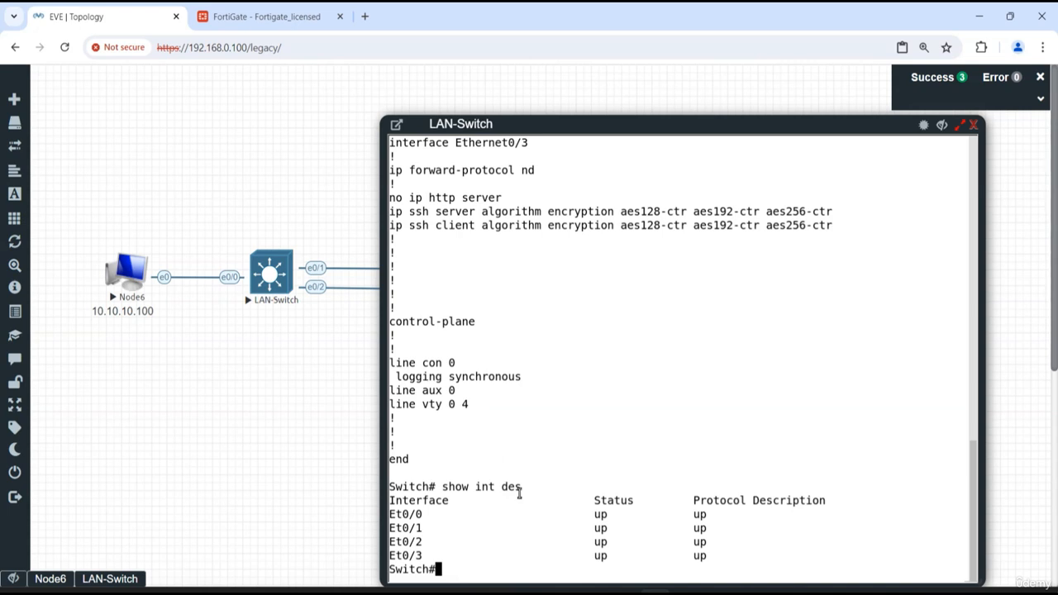
click(973, 125)
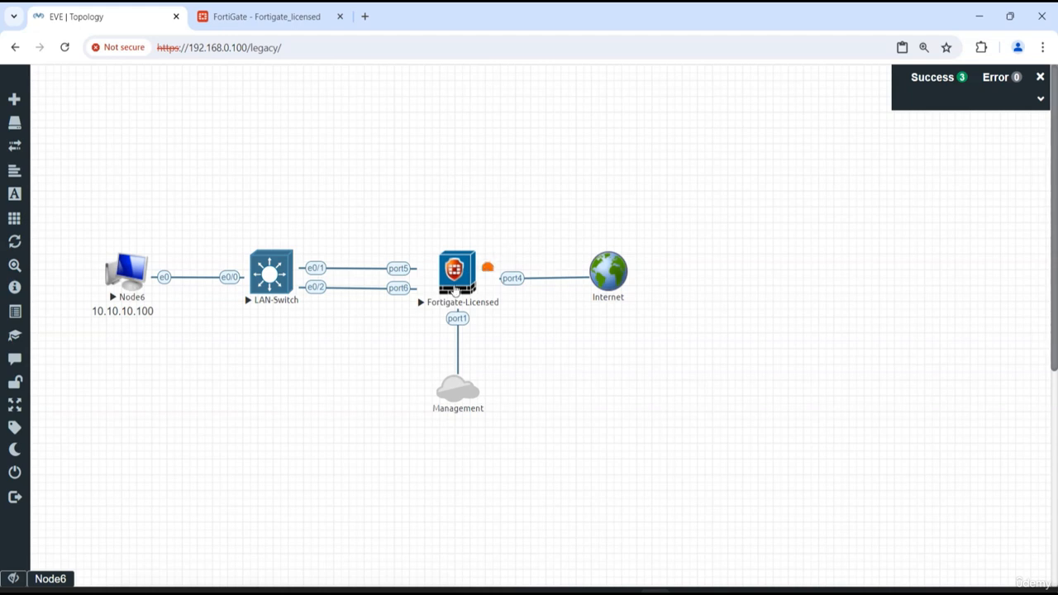
Switch to the FortiGate web interface and review its physical interfaces in the refreshed interface list
click(252, 16)
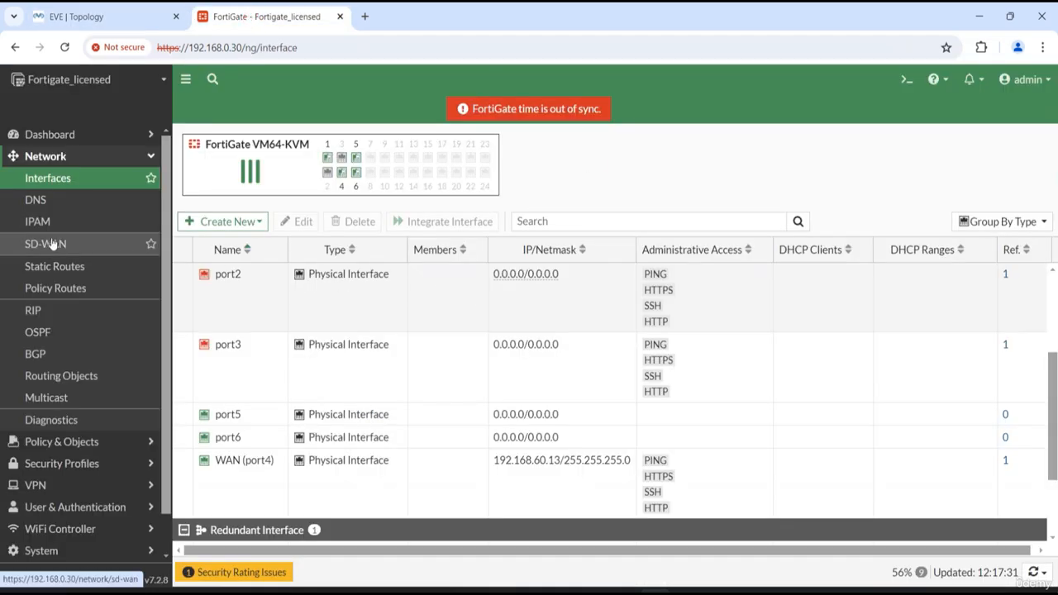
click(62, 178)
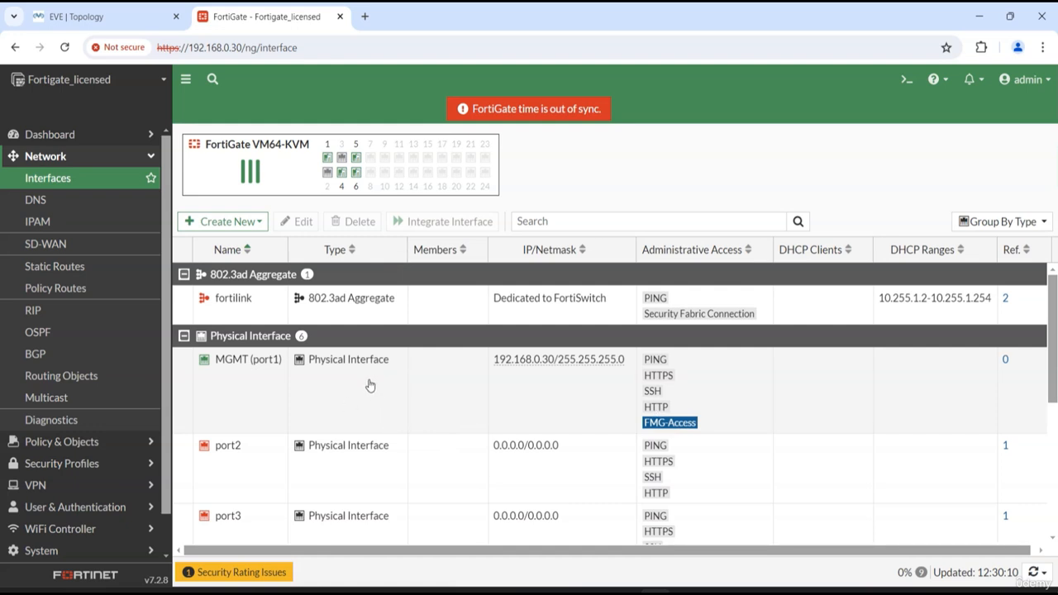
scroll(372, 393, down, 2)
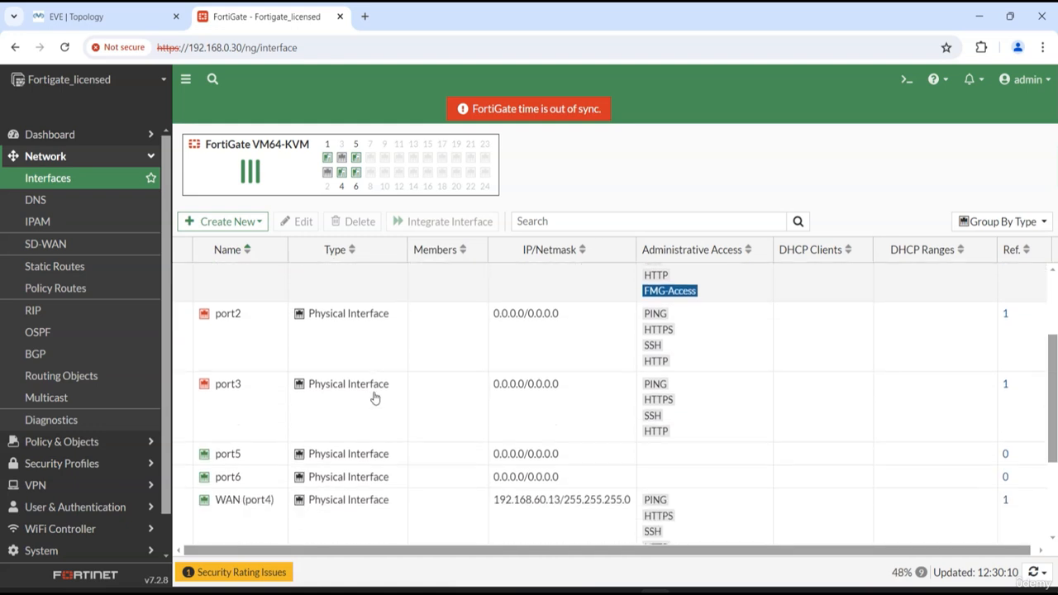
scroll(374, 397, up, 1)
scroll(374, 397, down, 1)
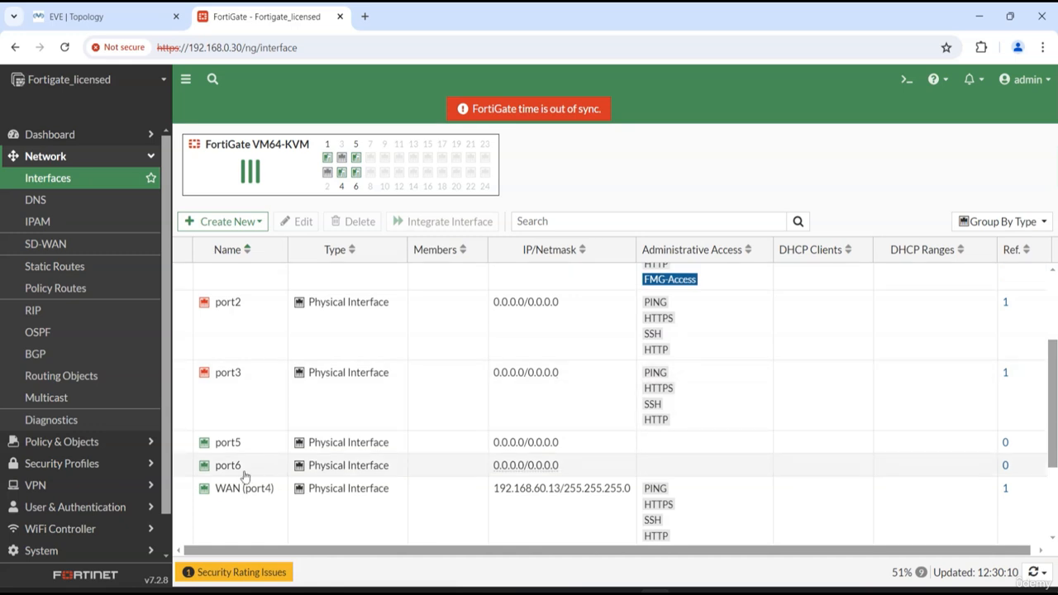
Examine the WAN (port4) interface's DHCP addressing and obtained IP, and return to the interface list without changes
click(255, 513)
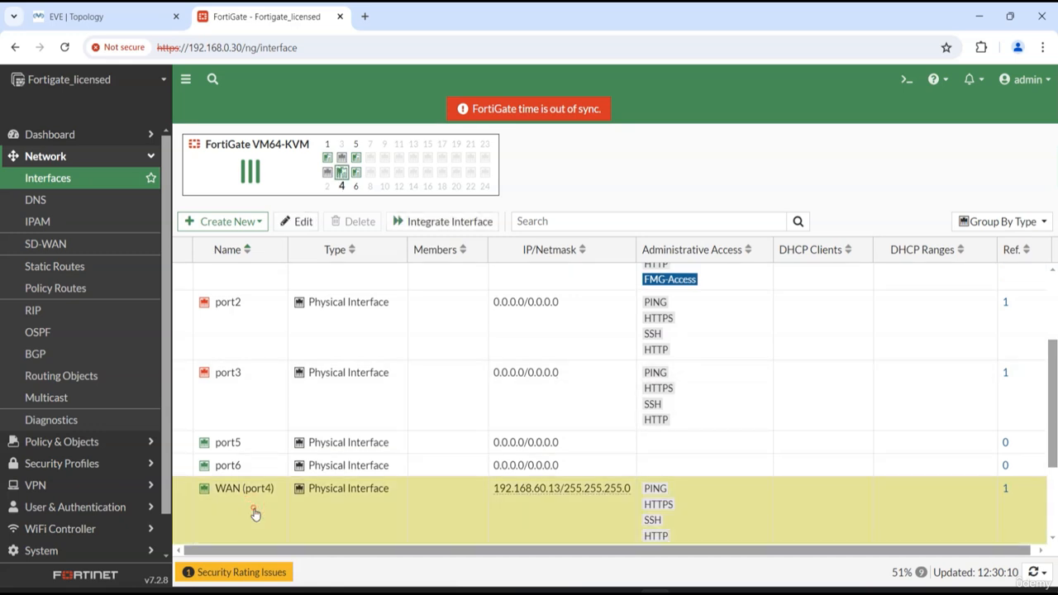
double_click(524, 517)
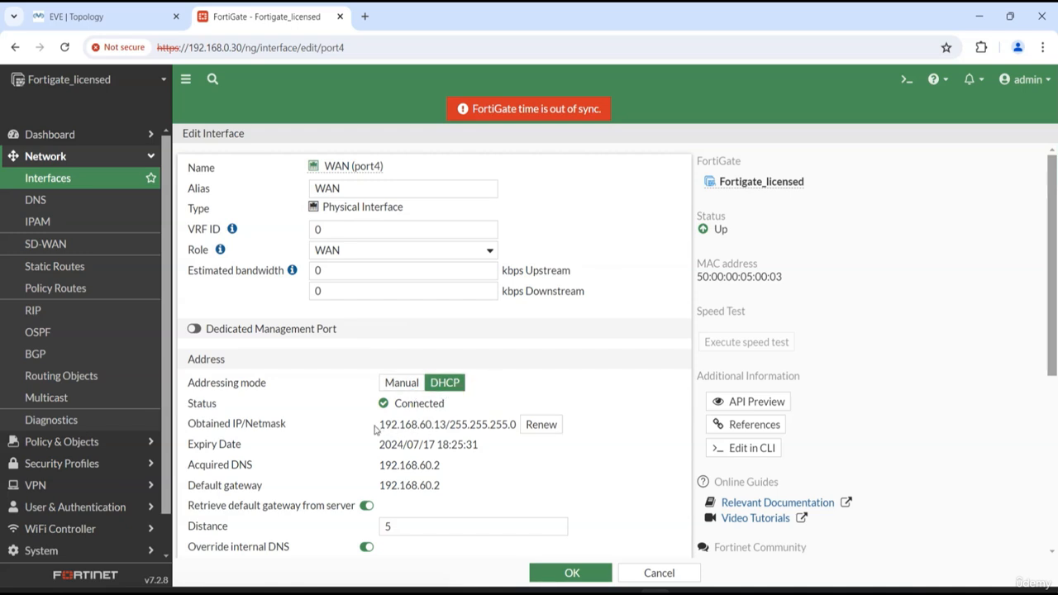
drag(377, 424, 447, 424)
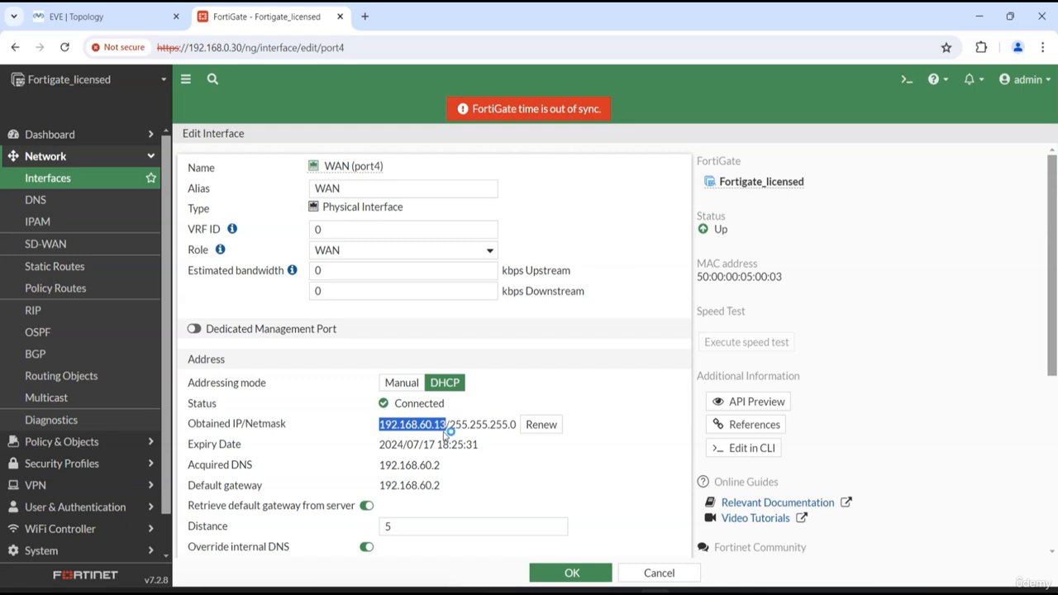
click(581, 396)
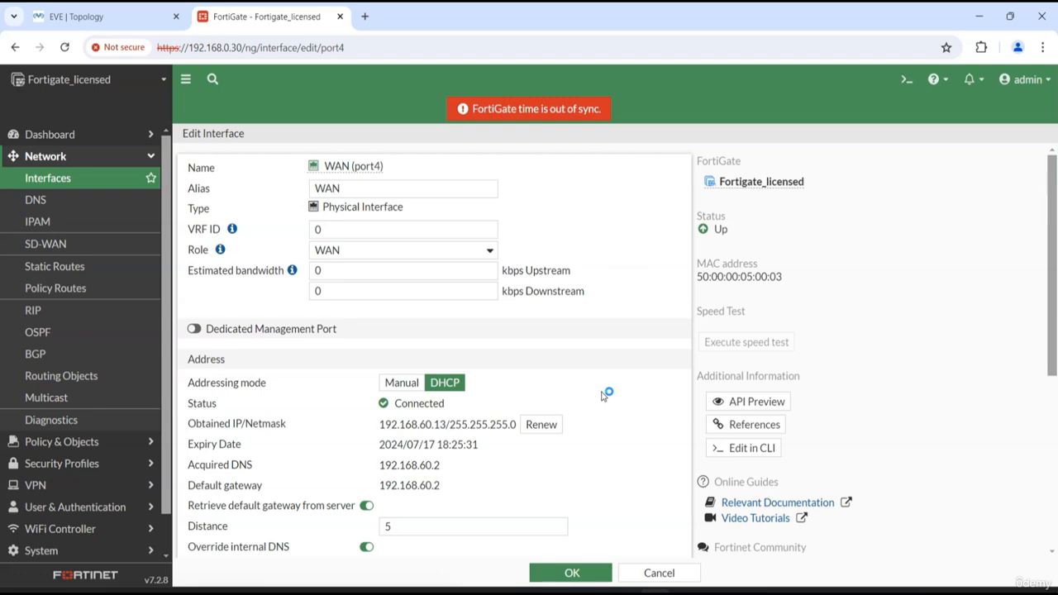
click(48, 178)
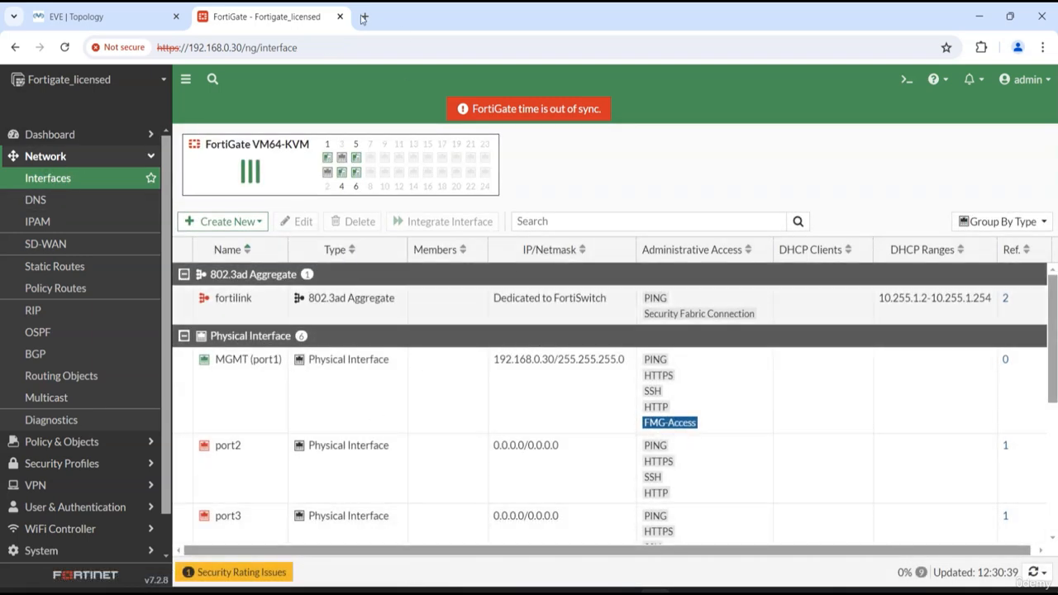
Compare the switch-facing links on port5 and port6 in the EVE topology with those ports in the FortiGate interface list
click(76, 17)
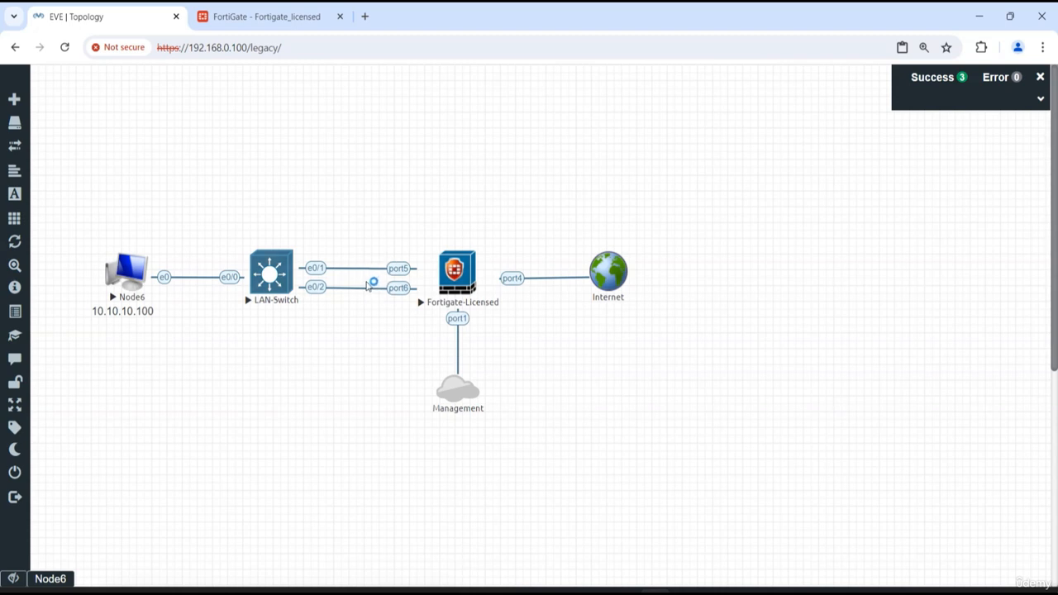
click(285, 20)
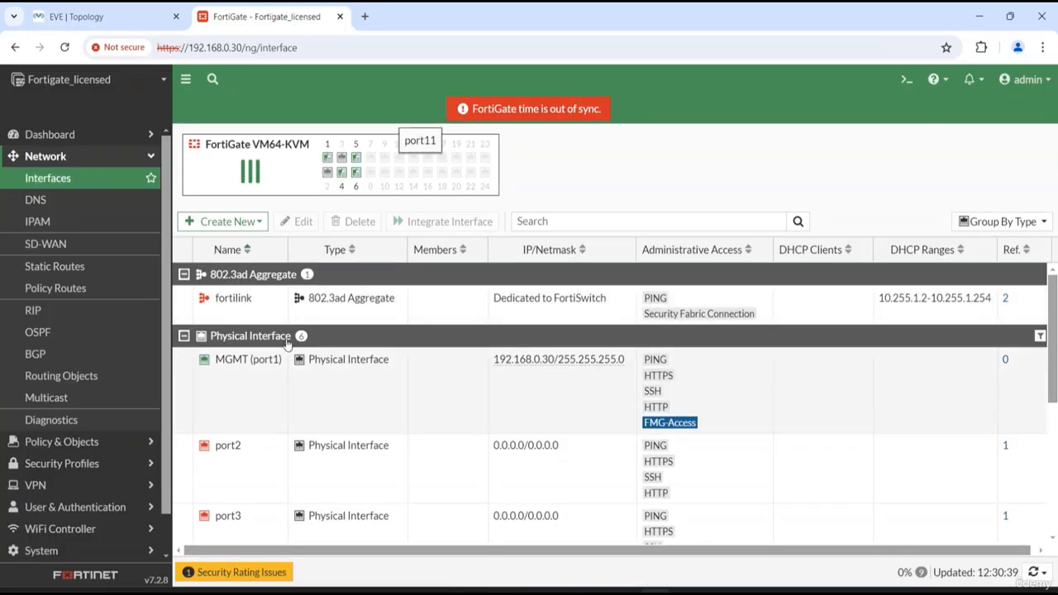
scroll(427, 474, down, 3)
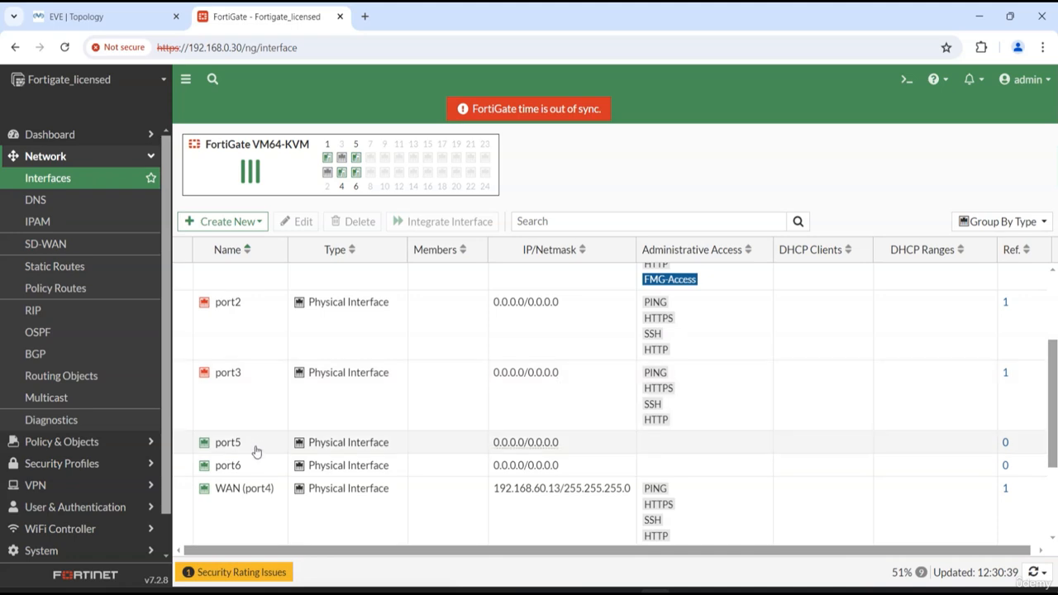
click(89, 17)
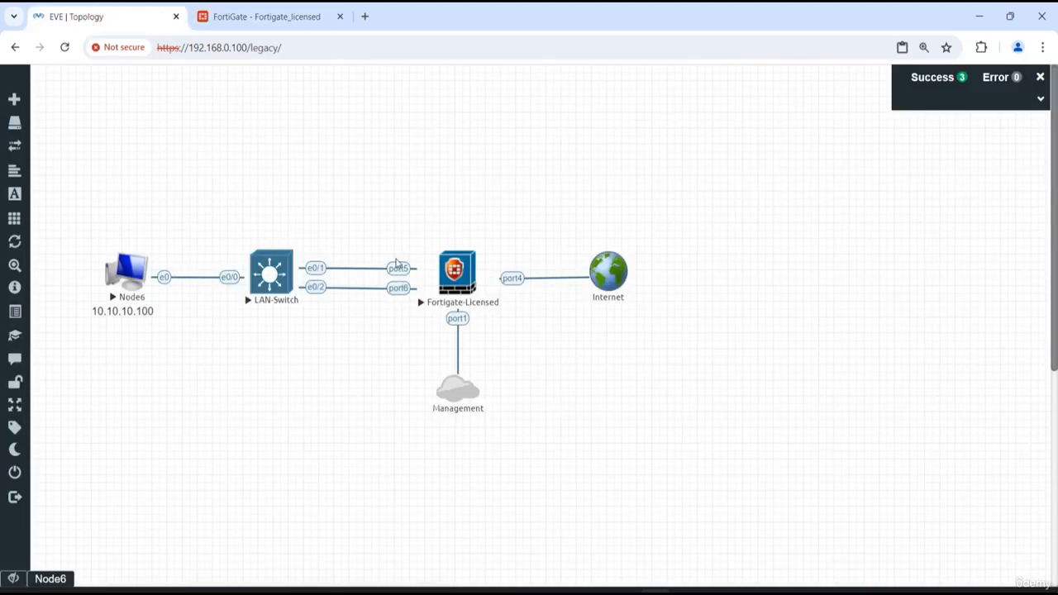
click(287, 18)
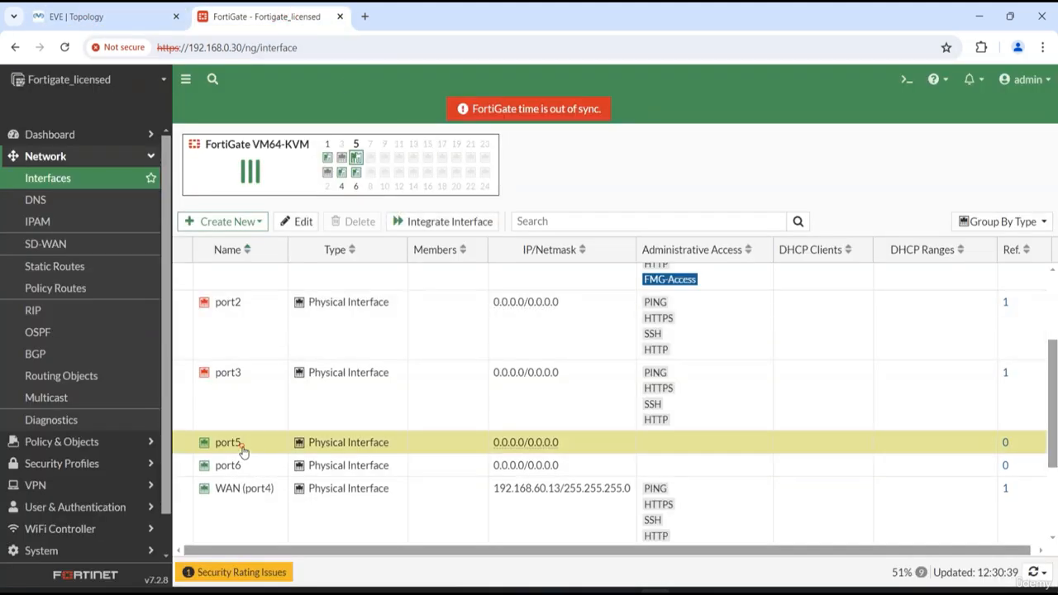
Give the FortiGate's port5 interface the alias LAN-1 and save it
double_click(441, 446)
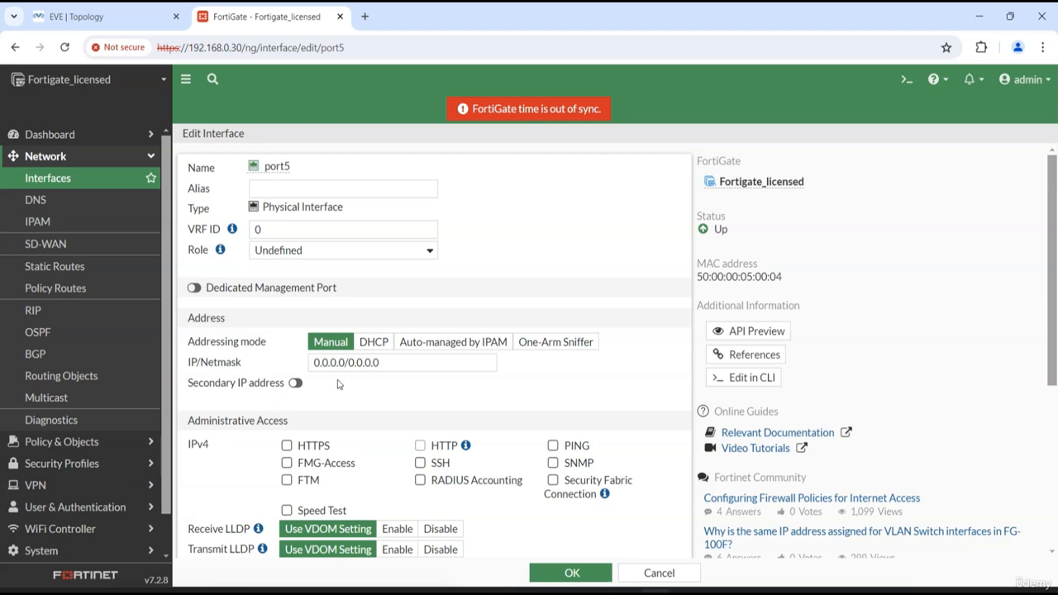
click(298, 187)
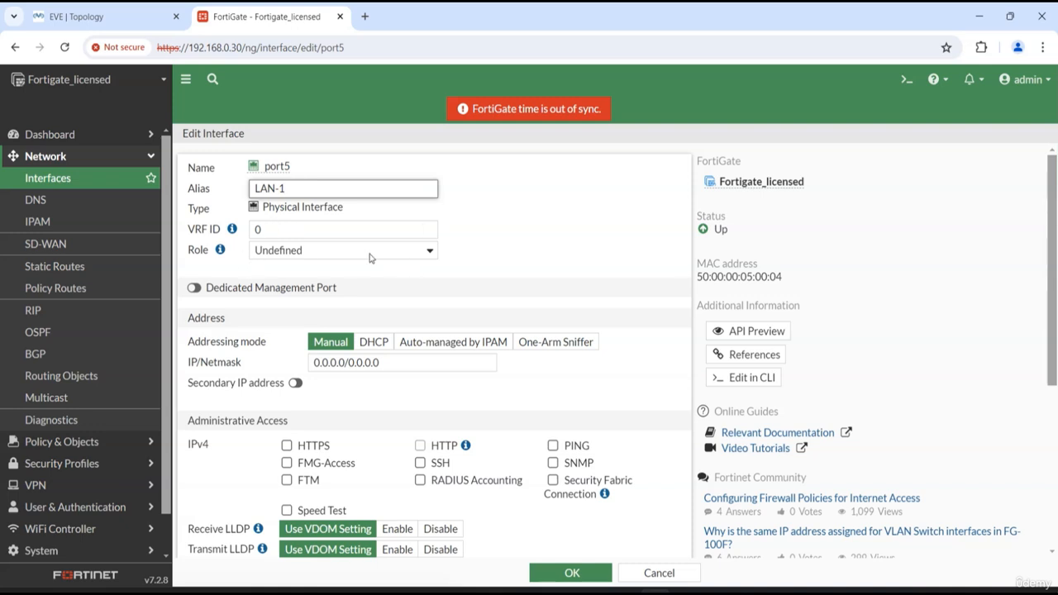
scroll(512, 297, down, 3)
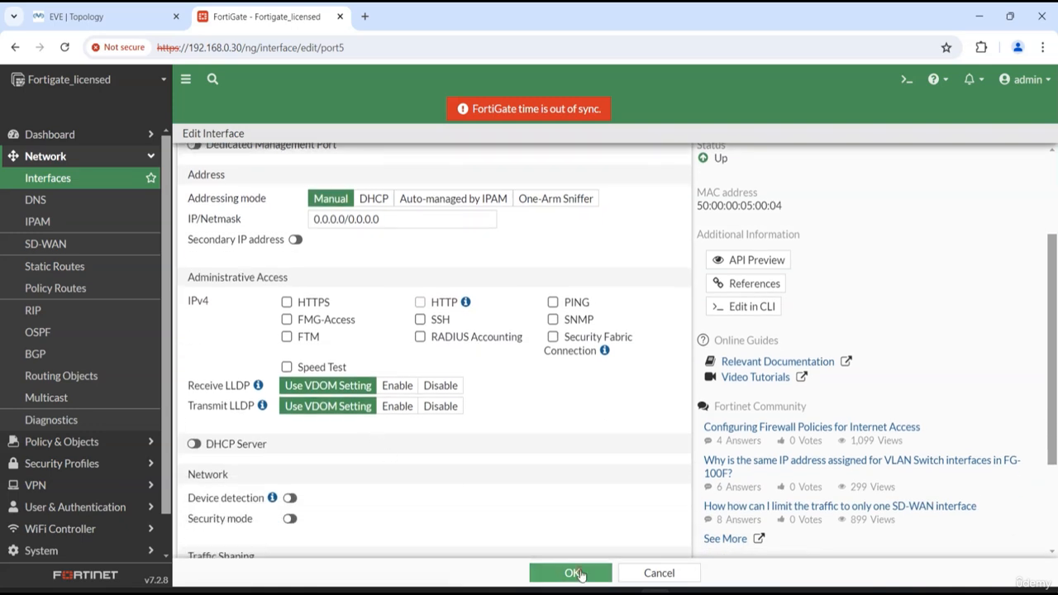
click(576, 573)
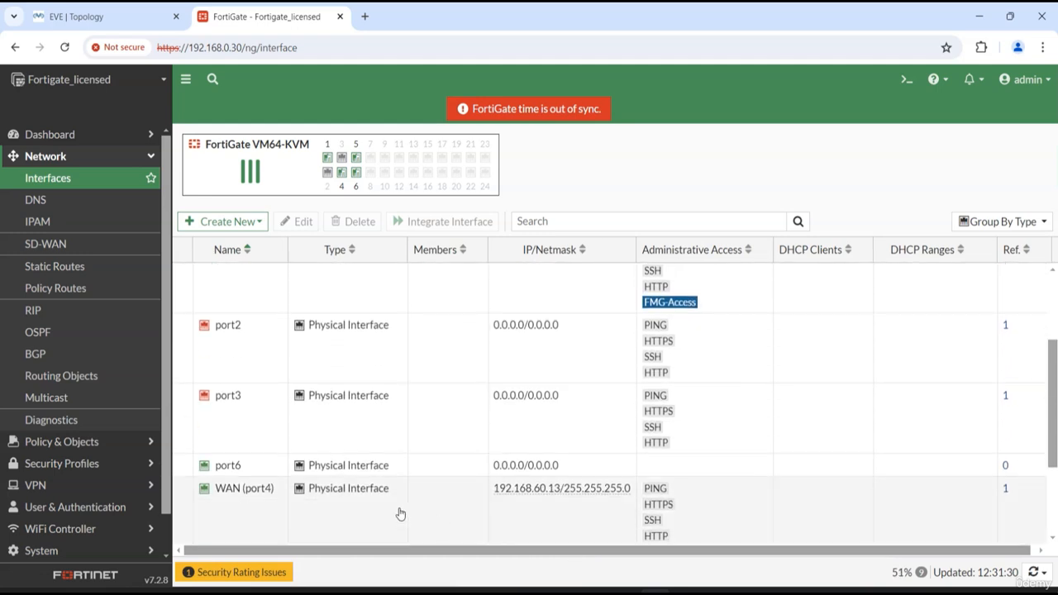
Give the port6 interface the alias LAN-2 and save it
click(443, 468)
double_click(443, 467)
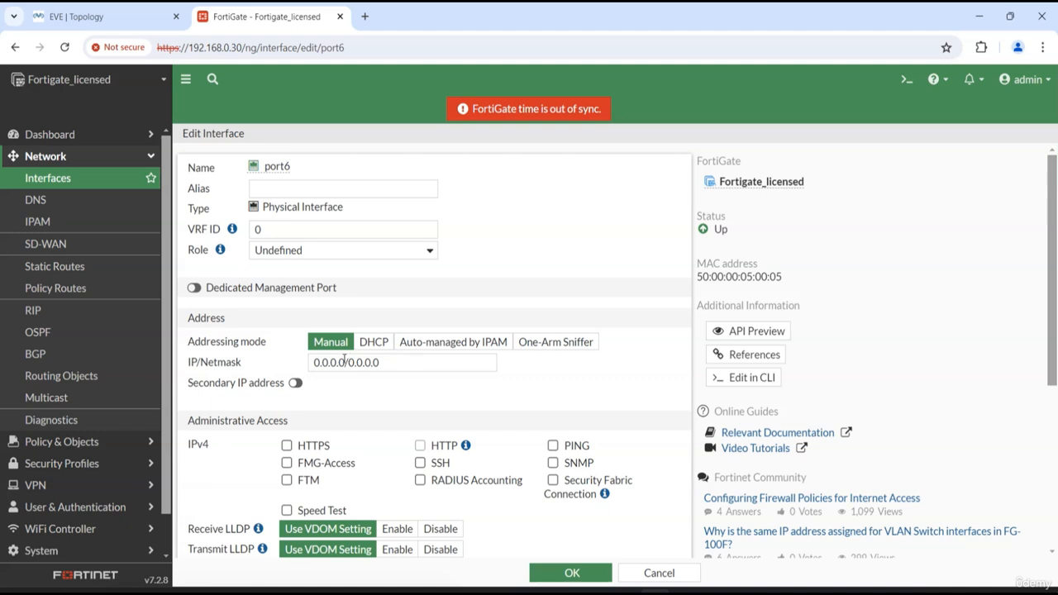
click(311, 182)
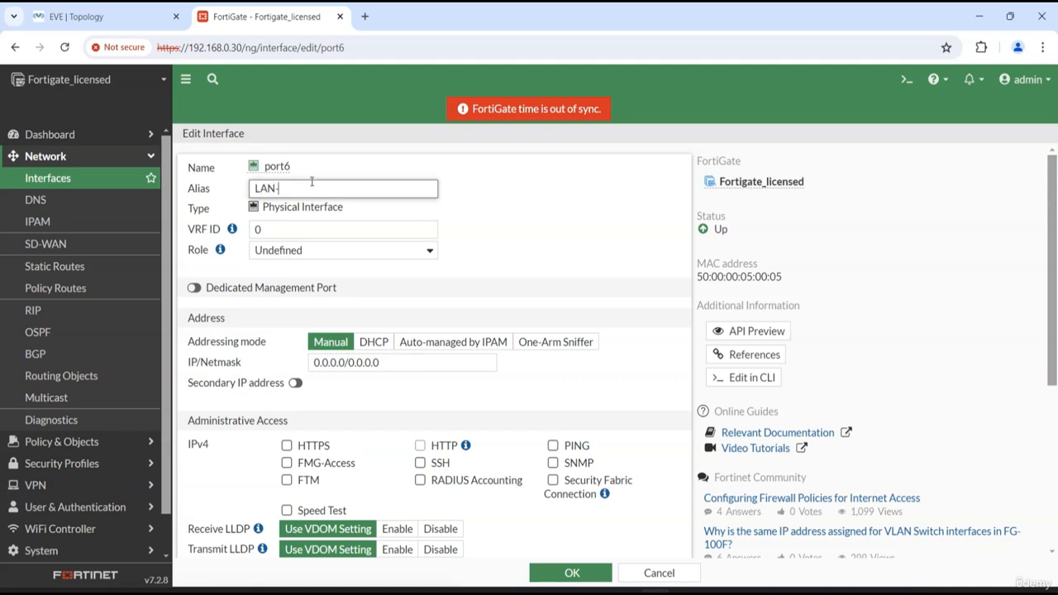
scroll(394, 337, down, 5)
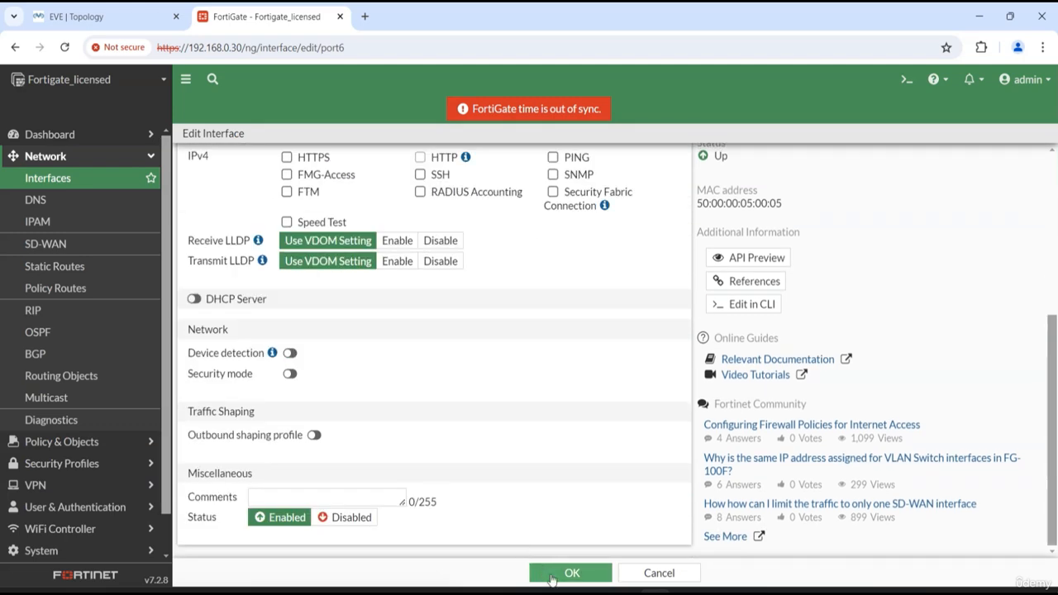
click(570, 573)
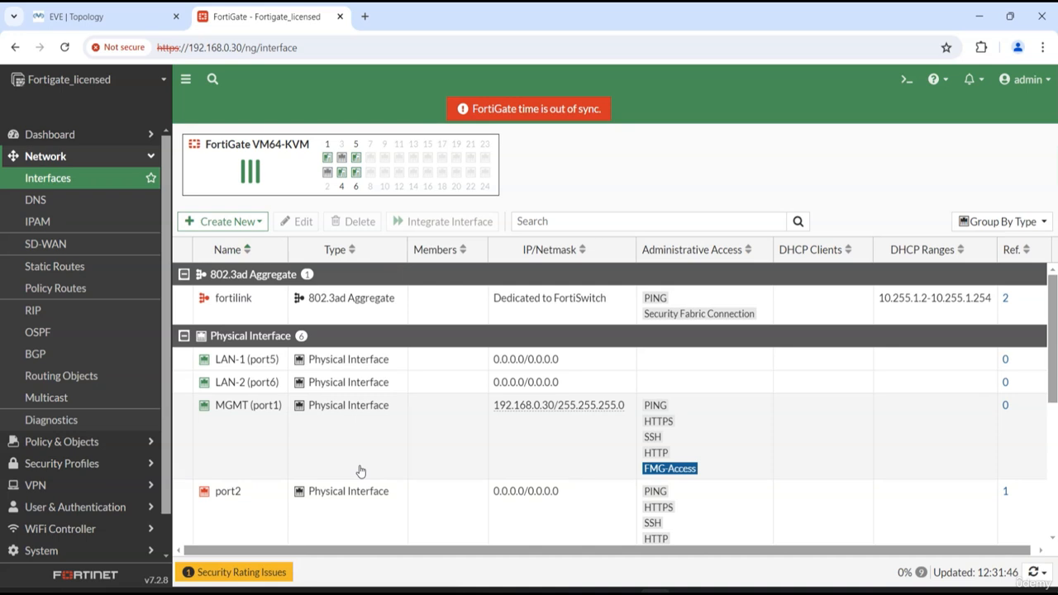
Delete the existing Red-Int redundant interface, confirming the deletion
scroll(358, 471, down, 3)
scroll(354, 473, up, 2)
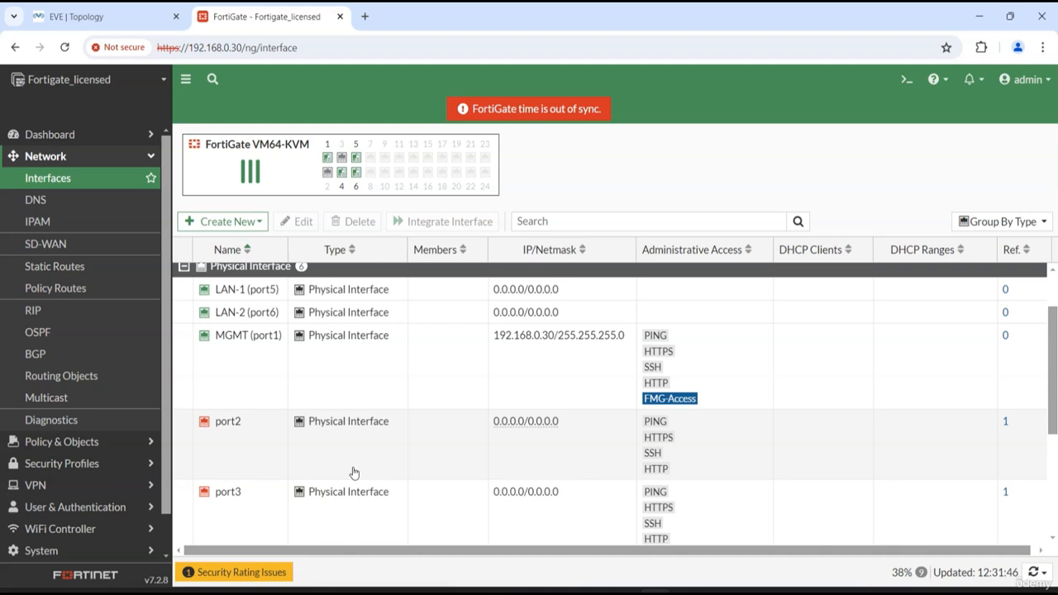
scroll(354, 473, down, 3)
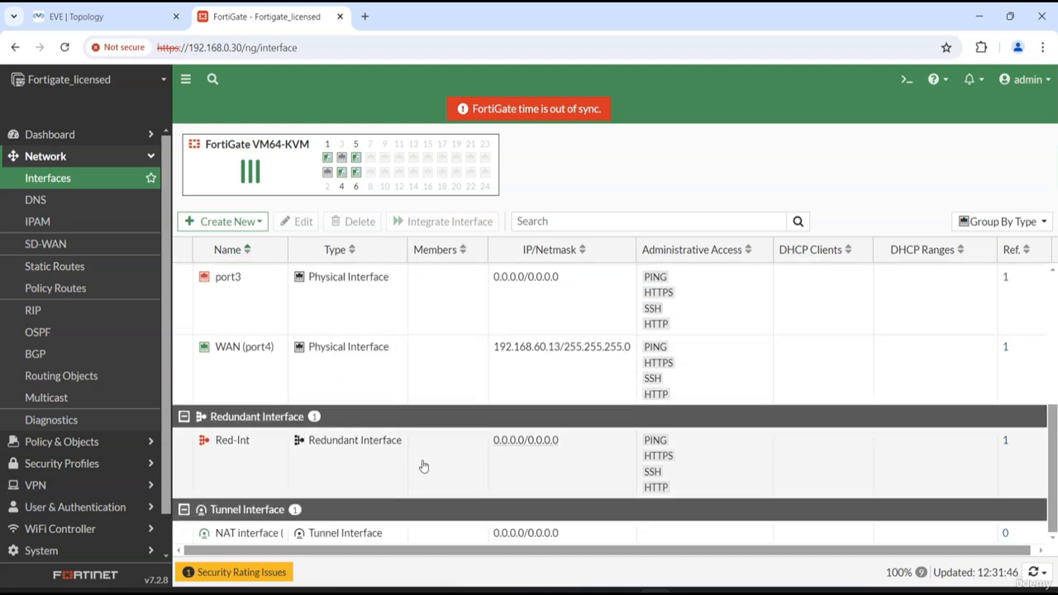
click(244, 467)
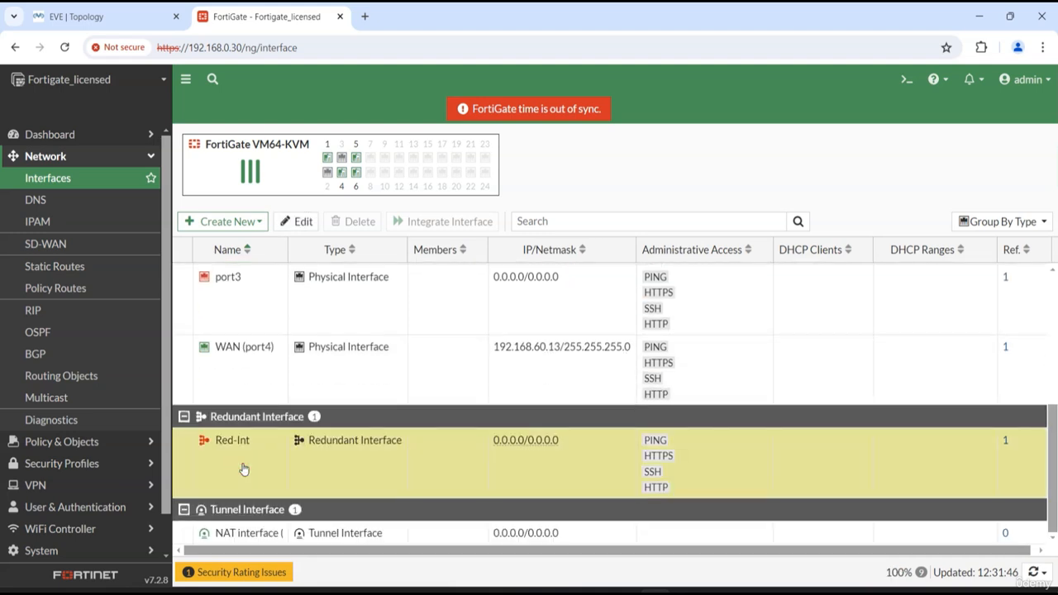
double_click(244, 469)
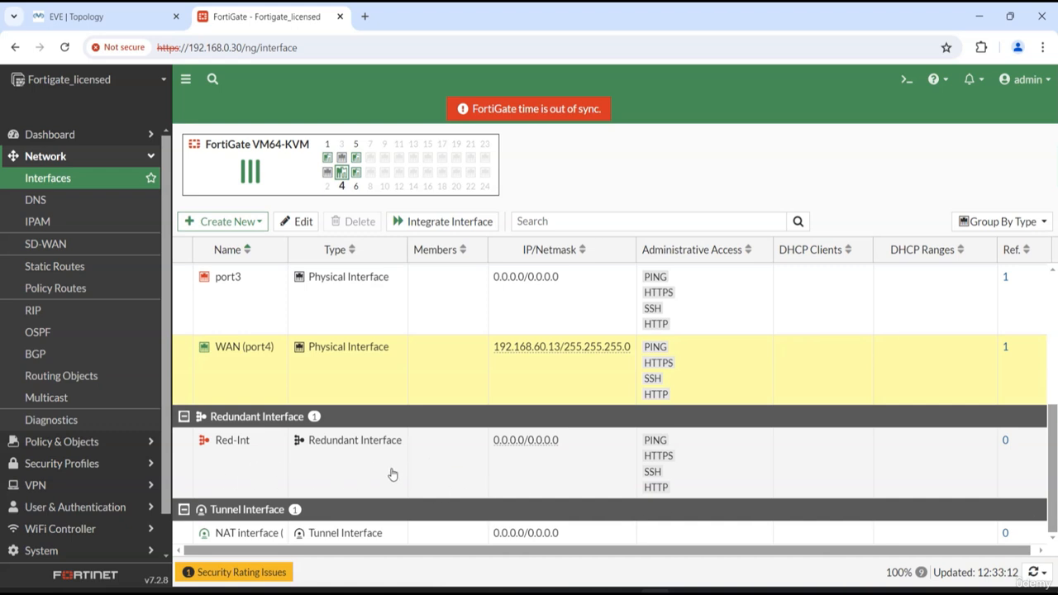
click(439, 479)
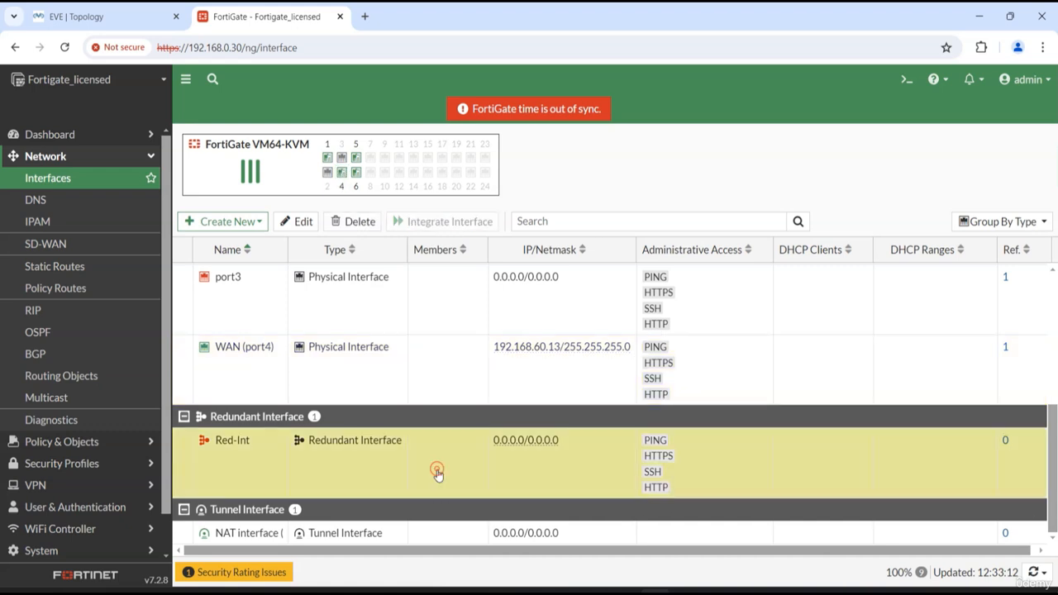
click(359, 222)
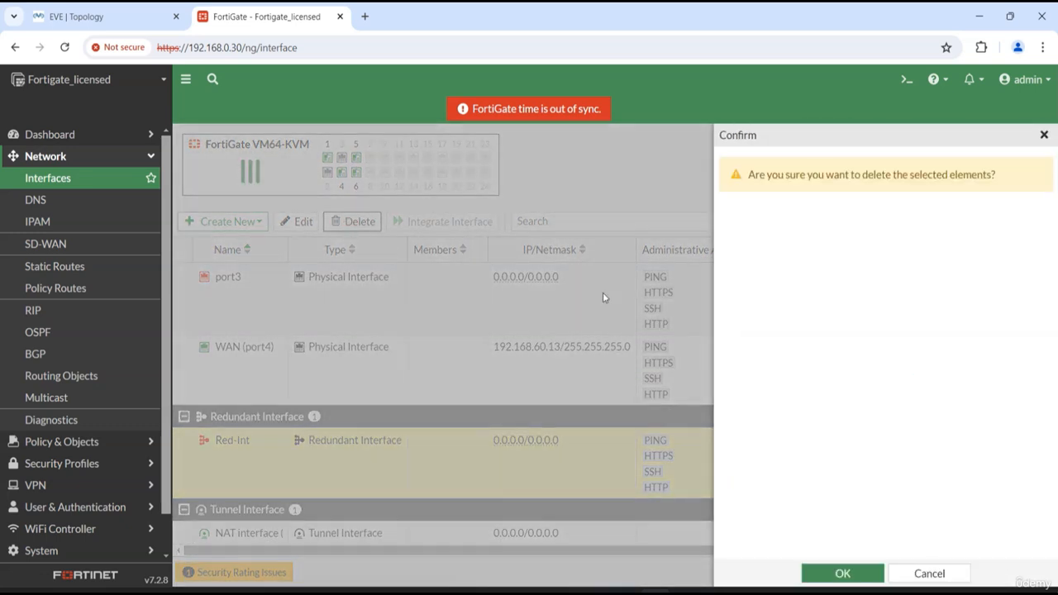
click(865, 579)
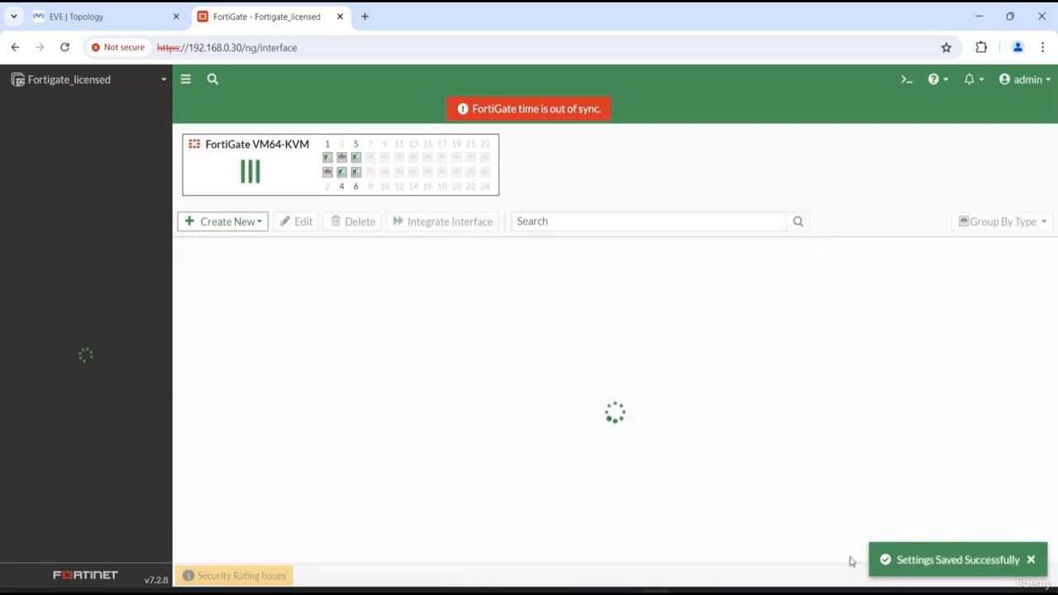
Review the updated interface list, including the physical and tunnel interfaces
scroll(401, 406, down, 3)
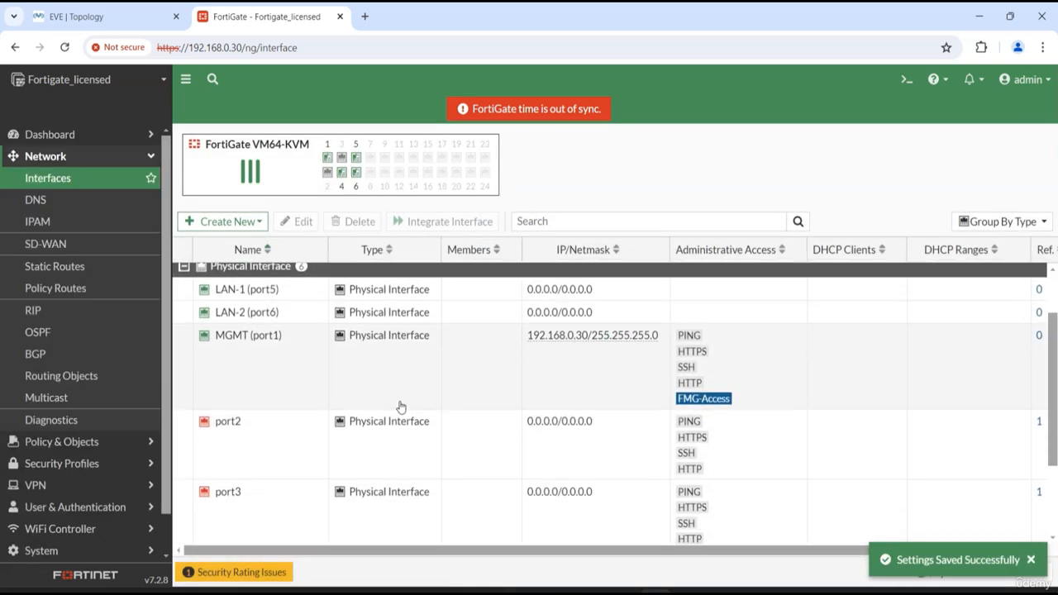
scroll(367, 473, up, 5)
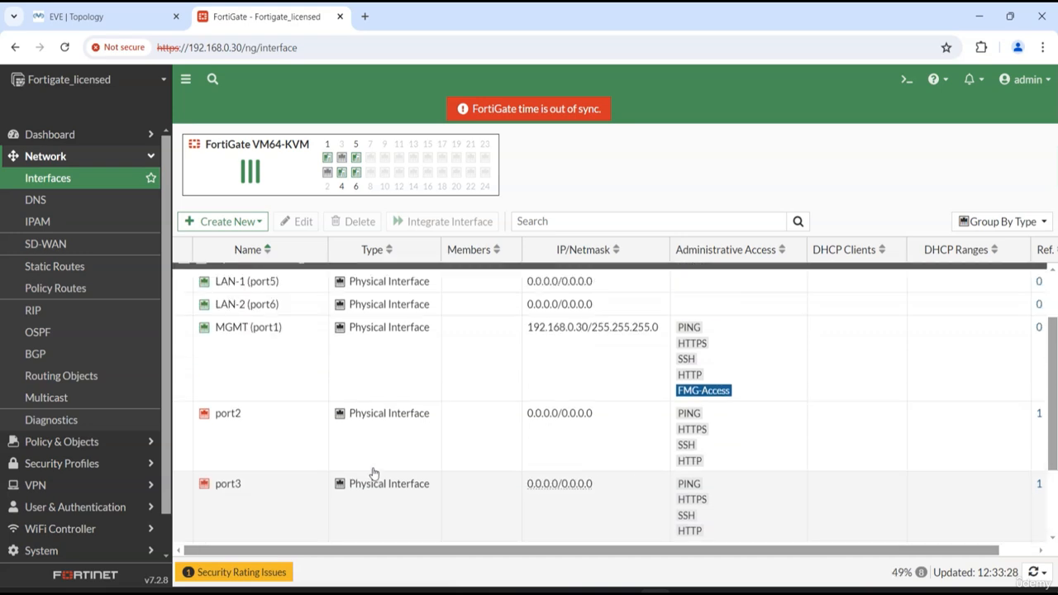
scroll(366, 472, down, 5)
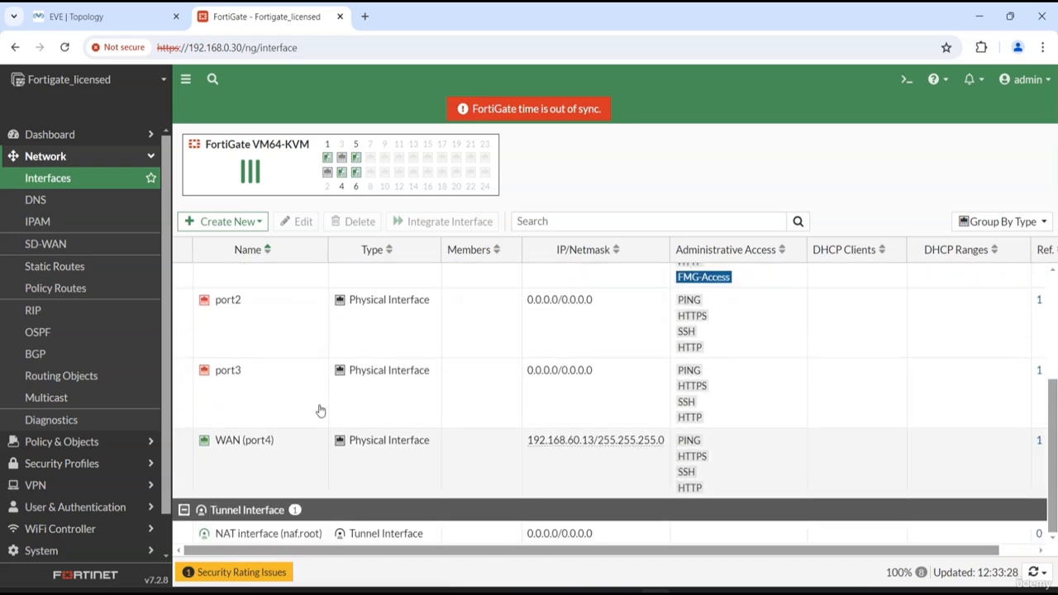
scroll(338, 438, up, 3)
scroll(253, 470, down, 3)
scroll(578, 467, up, 1)
scroll(581, 470, up, 3)
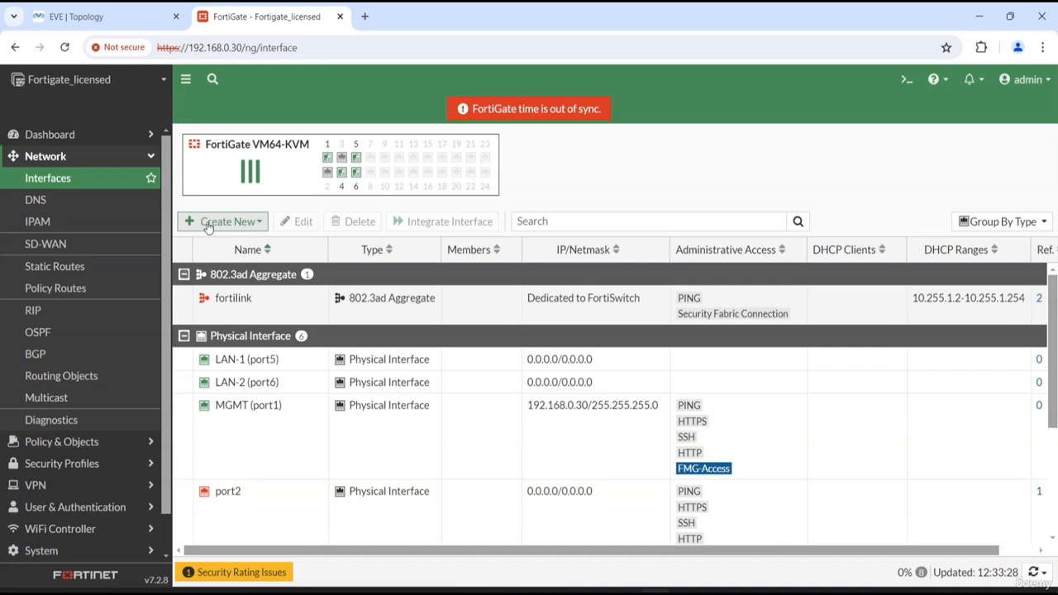
Start a new interface named Red-Int and set its type to Redundant Interface
click(229, 224)
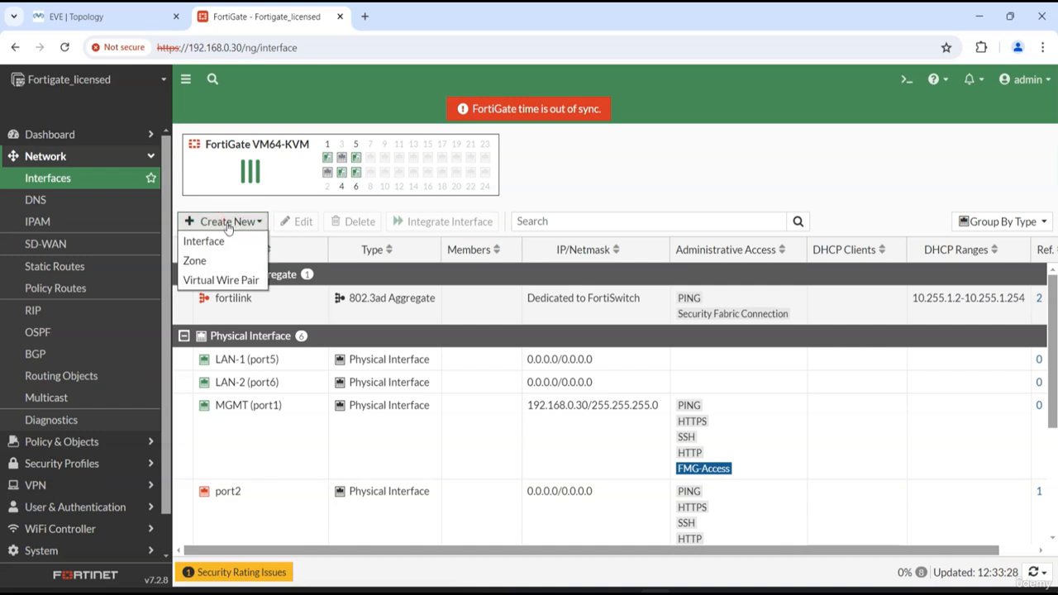
click(219, 249)
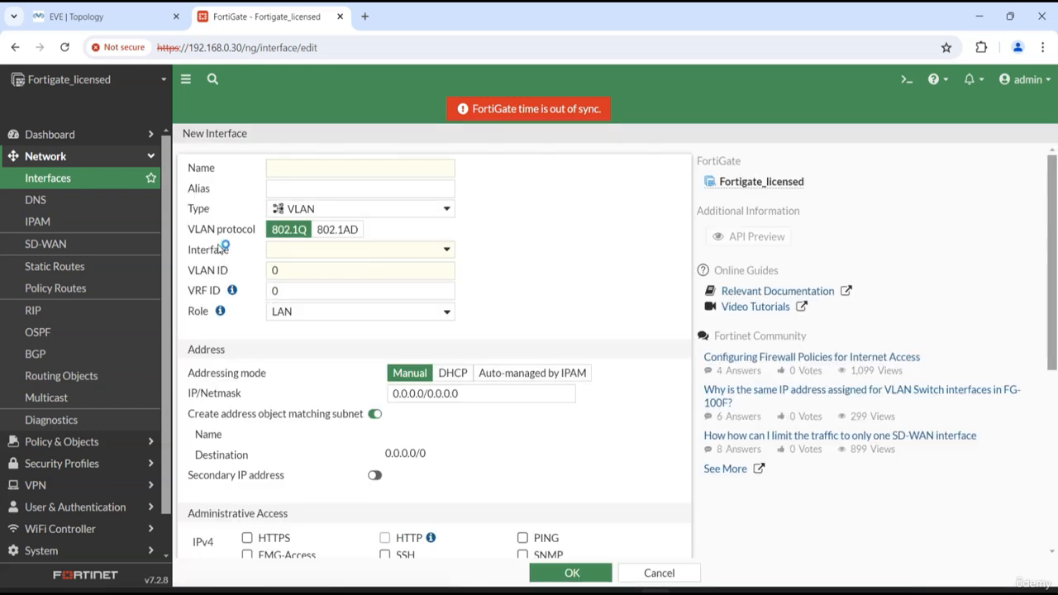
click(322, 173)
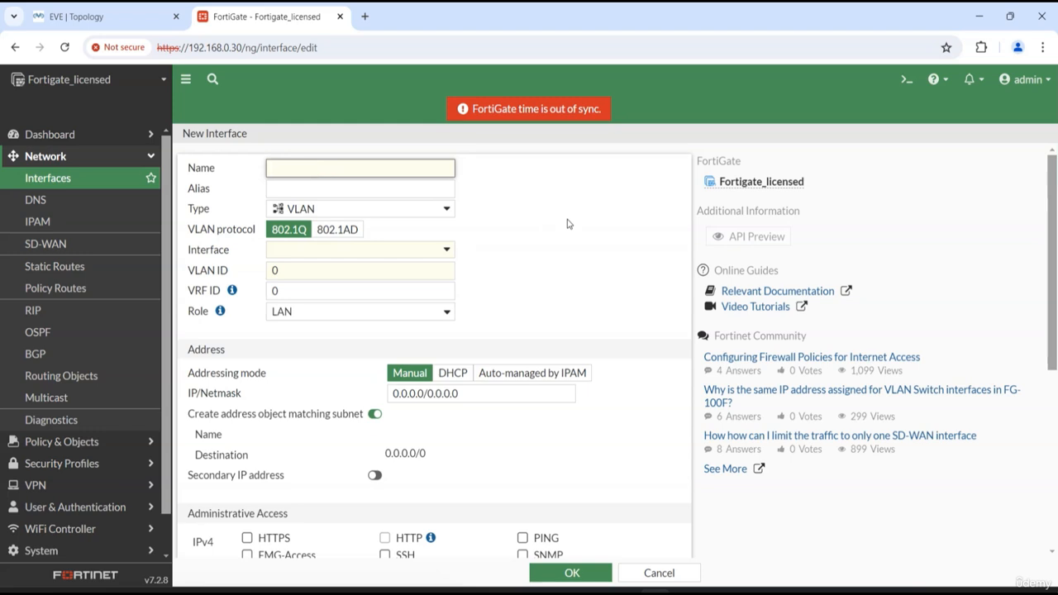
text(Red)
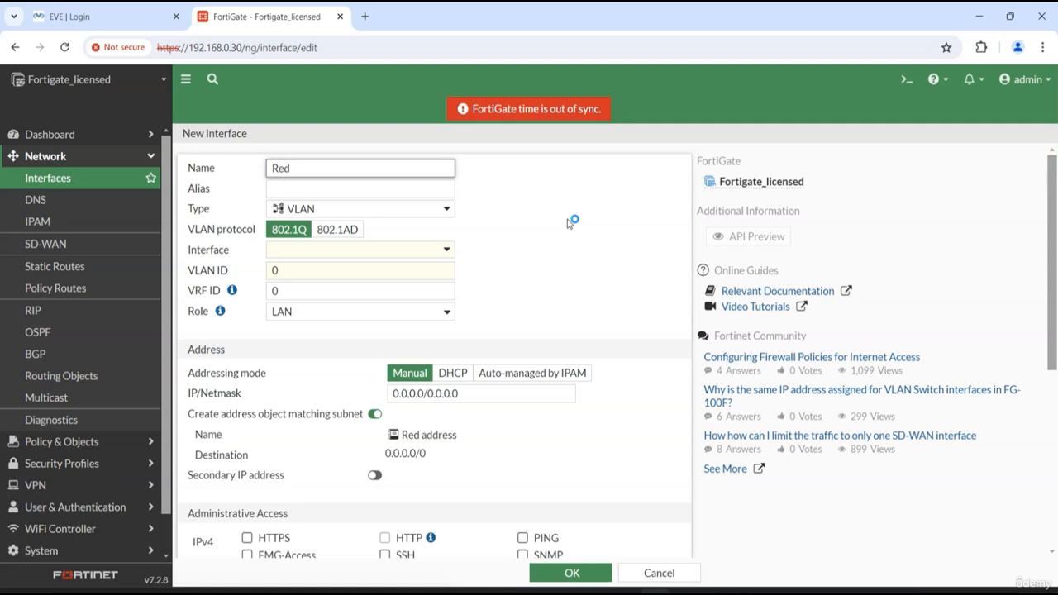
text(-Int)
click(311, 209)
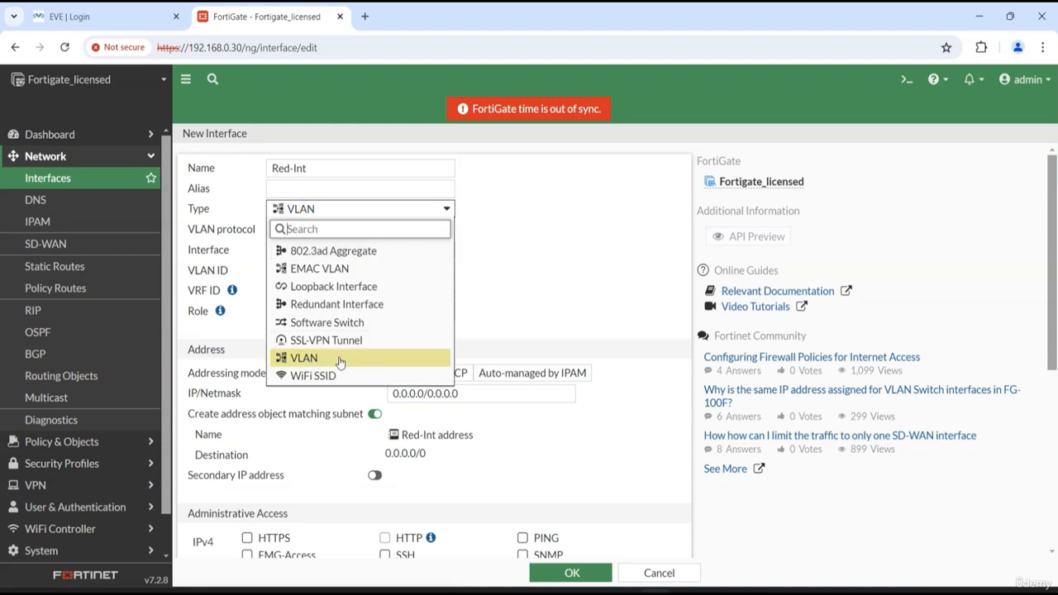
click(408, 307)
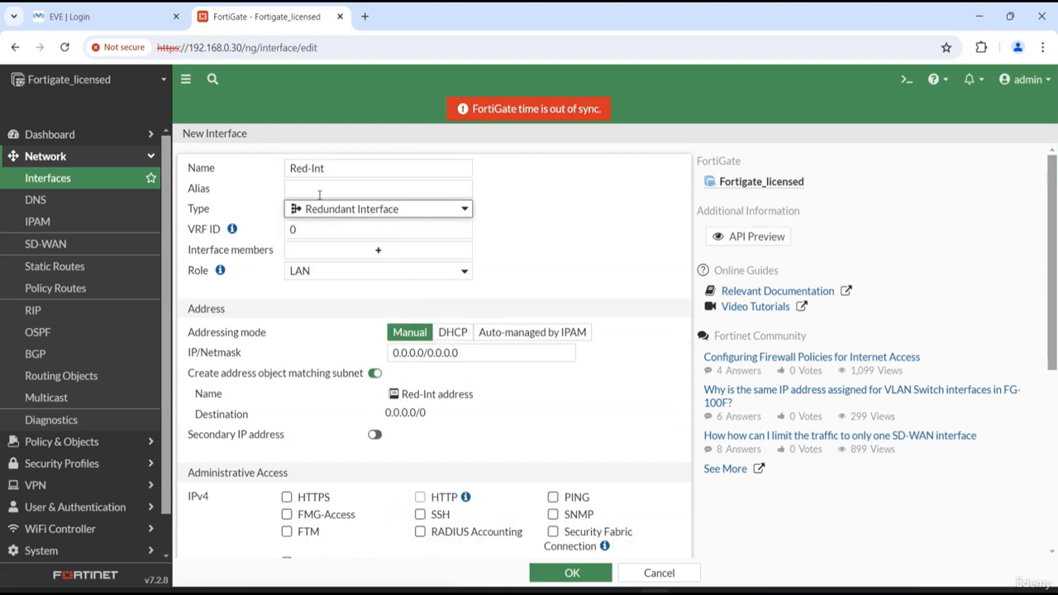
Set the new redundant interface's alias to Redundant-Int
click(291, 189)
text(Red)
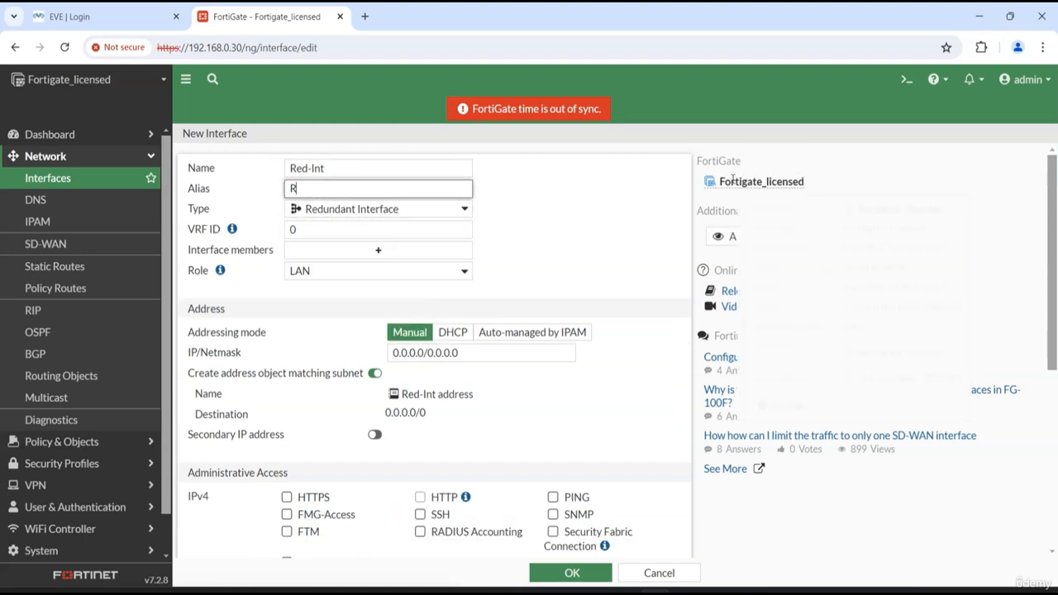
mouse_move(732, 180)
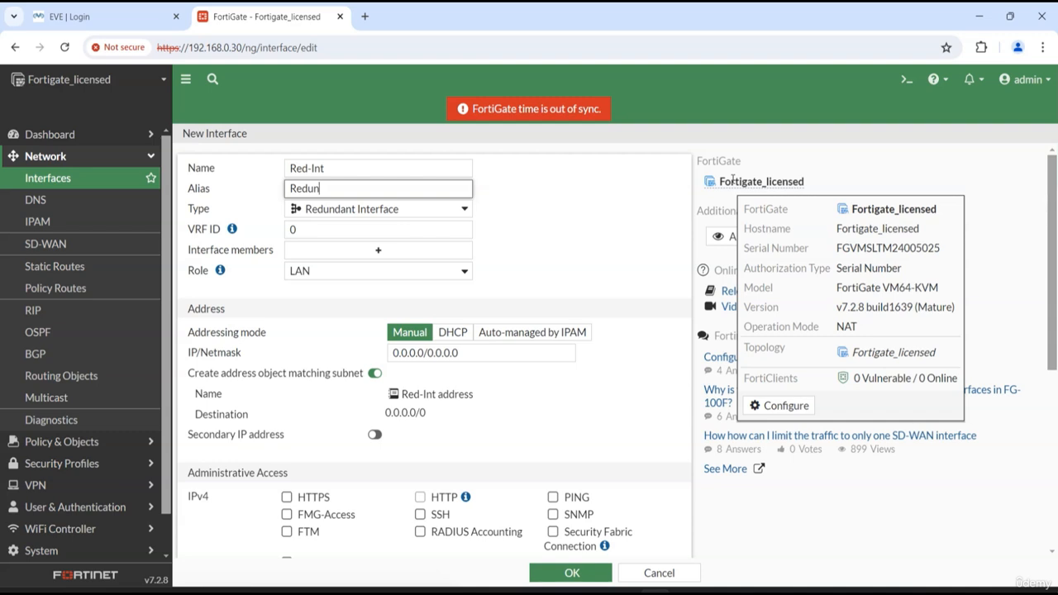
click(531, 255)
click(409, 186)
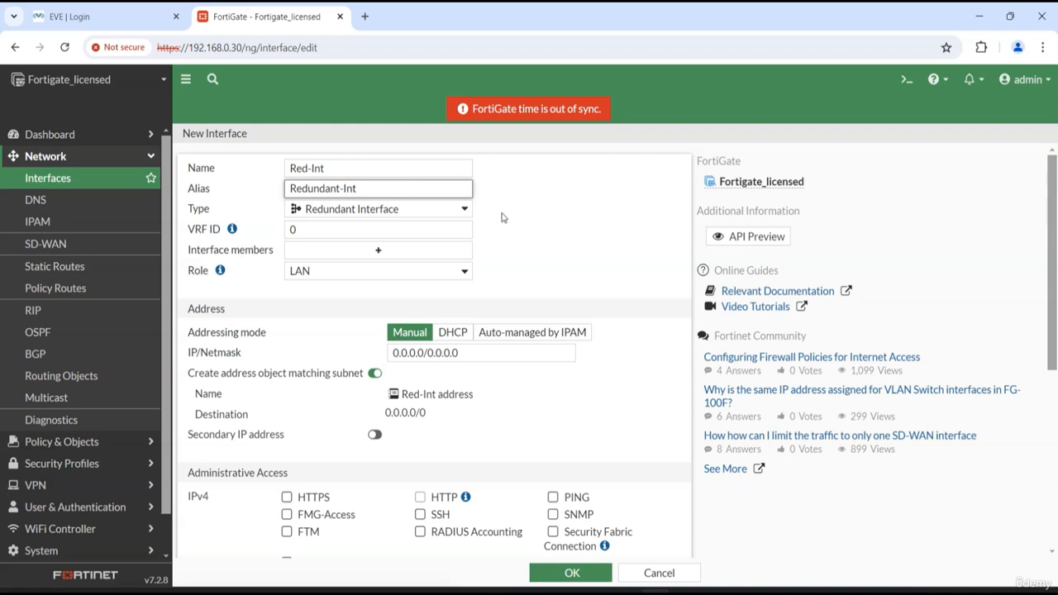
click(570, 208)
Change the new redundant interface's name to Redunant-Int
click(430, 161)
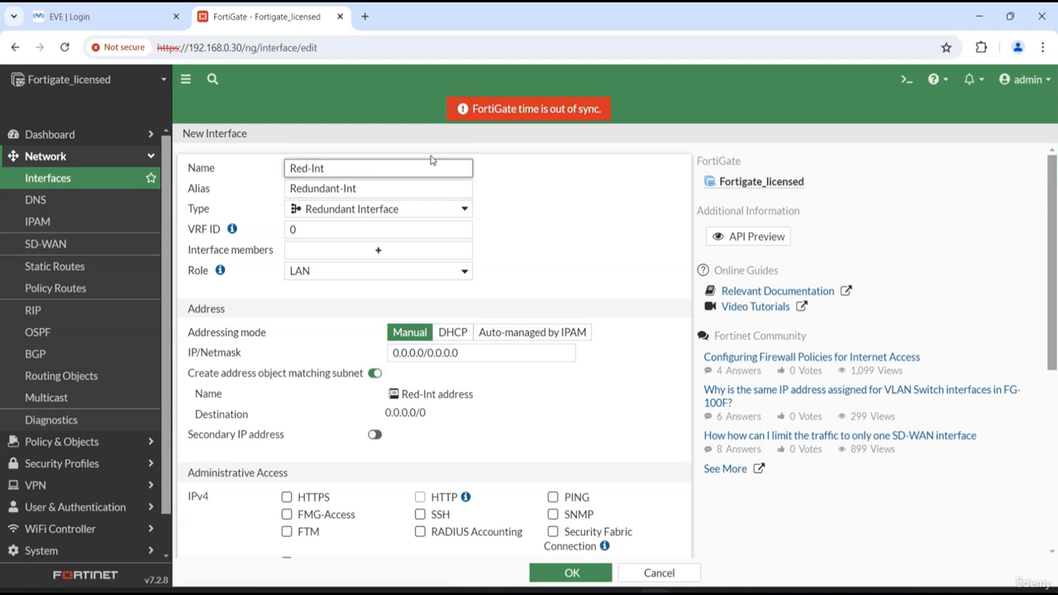
text(unan)
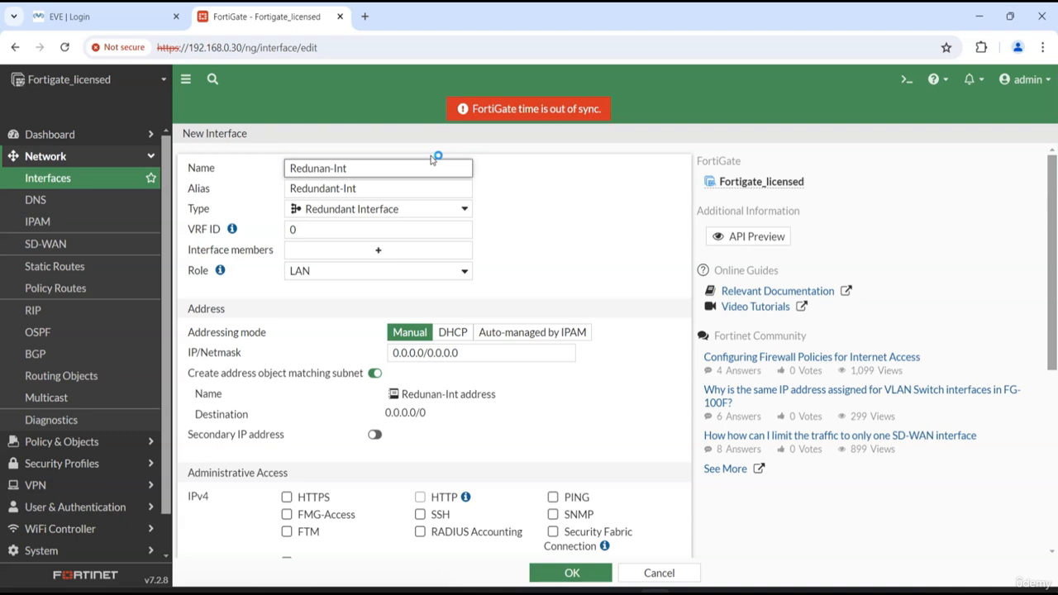
text(dt)
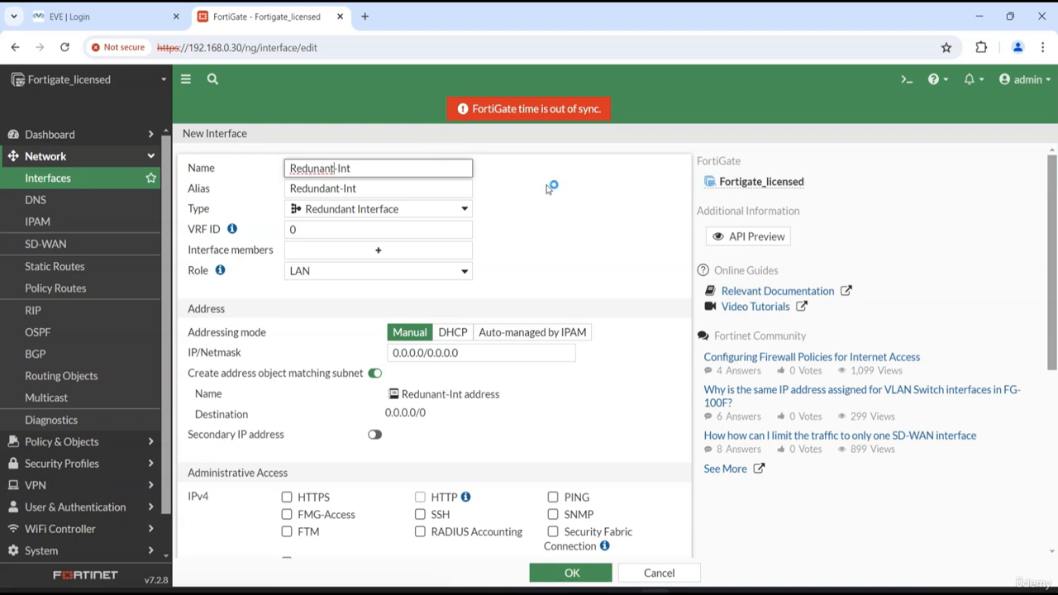
click(548, 189)
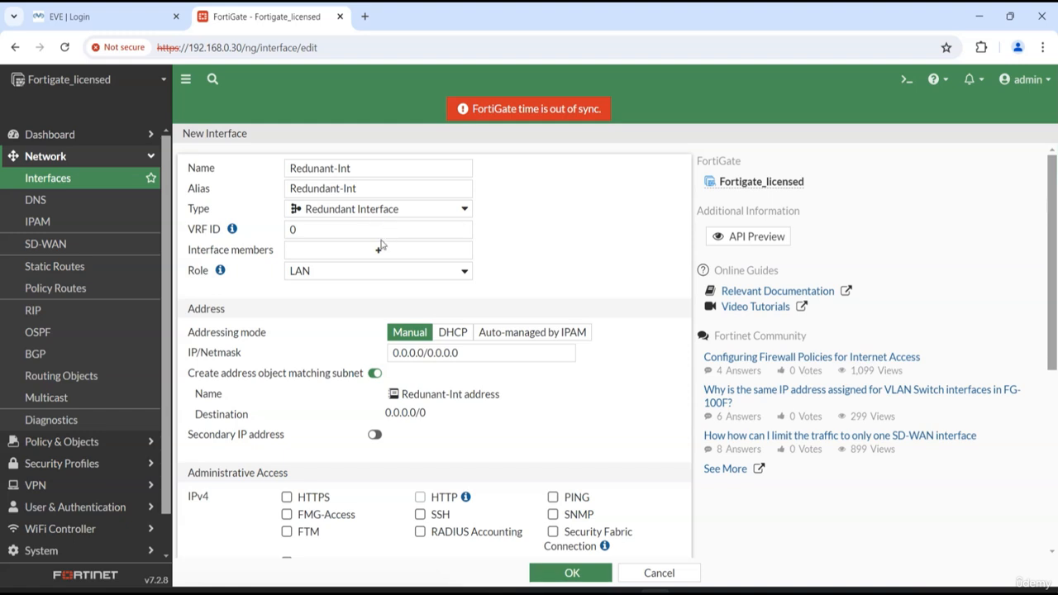
drag(186, 254, 266, 256)
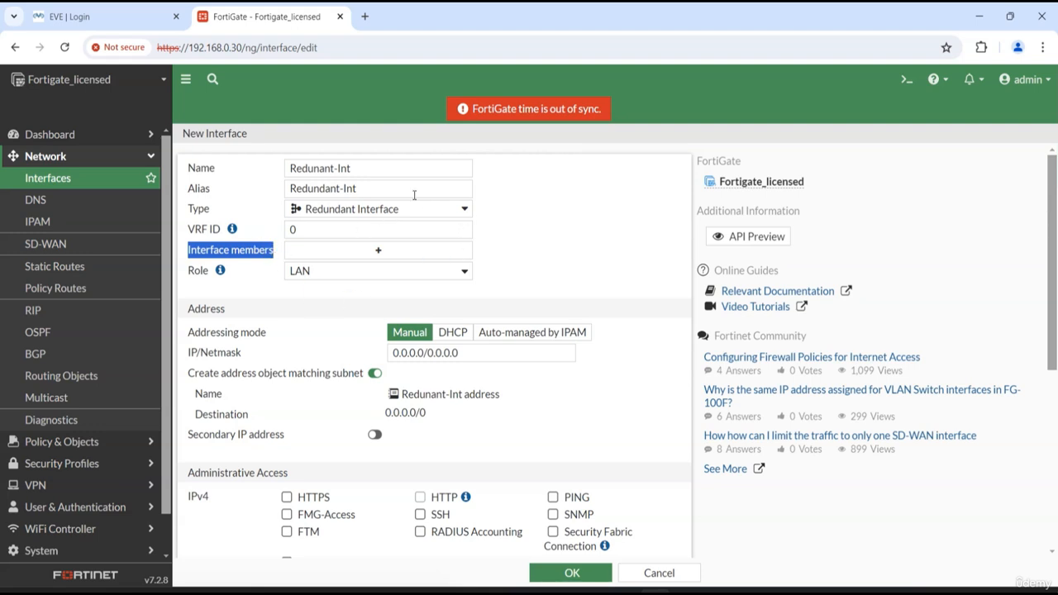
Switch to the EVE web page and sign in as admin, entering the account password
click(141, 16)
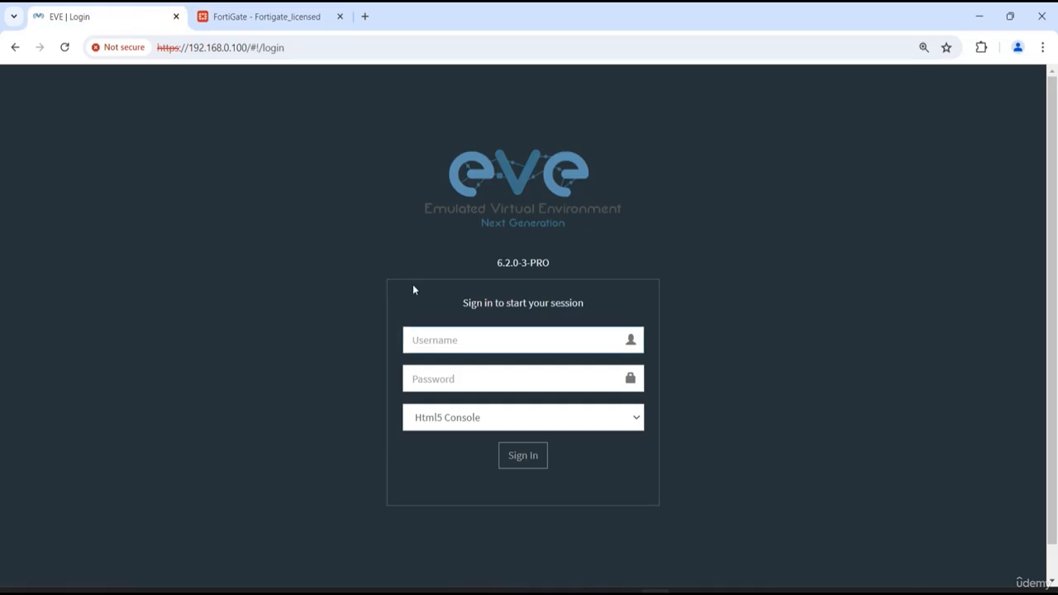
text(admin)
key(Tab)
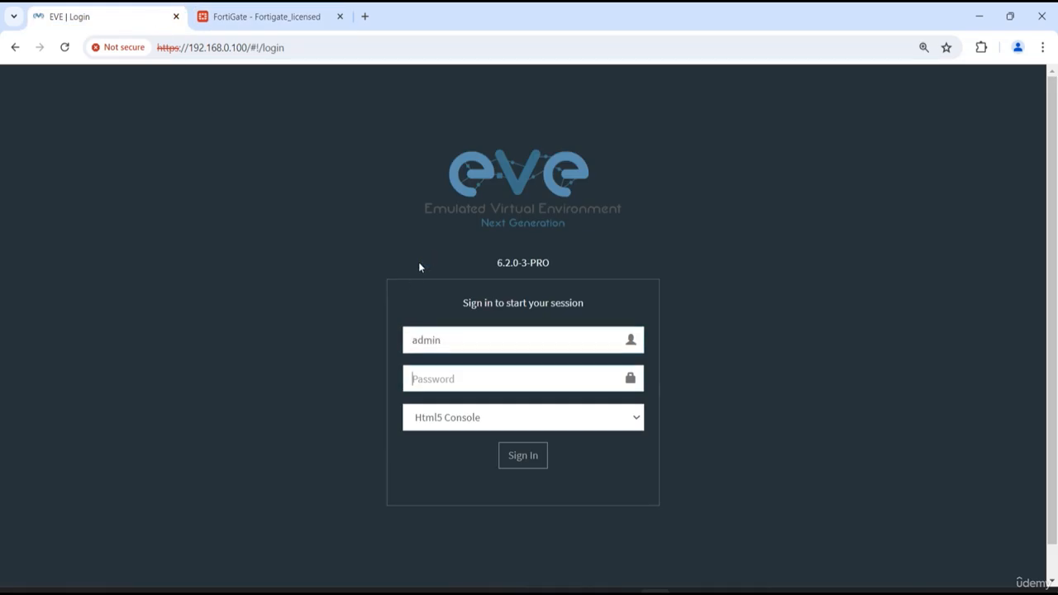
text(eve)
key(Return)
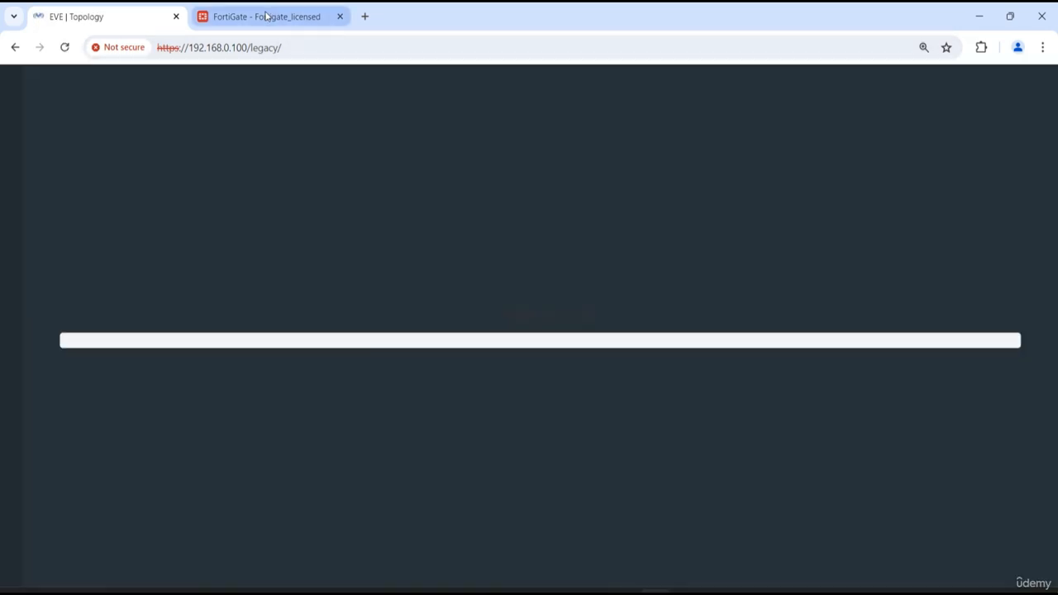
Return to the FortiGate interface form and add LAN-1 (port5) and LAN-2 (port6) as interface members
click(266, 16)
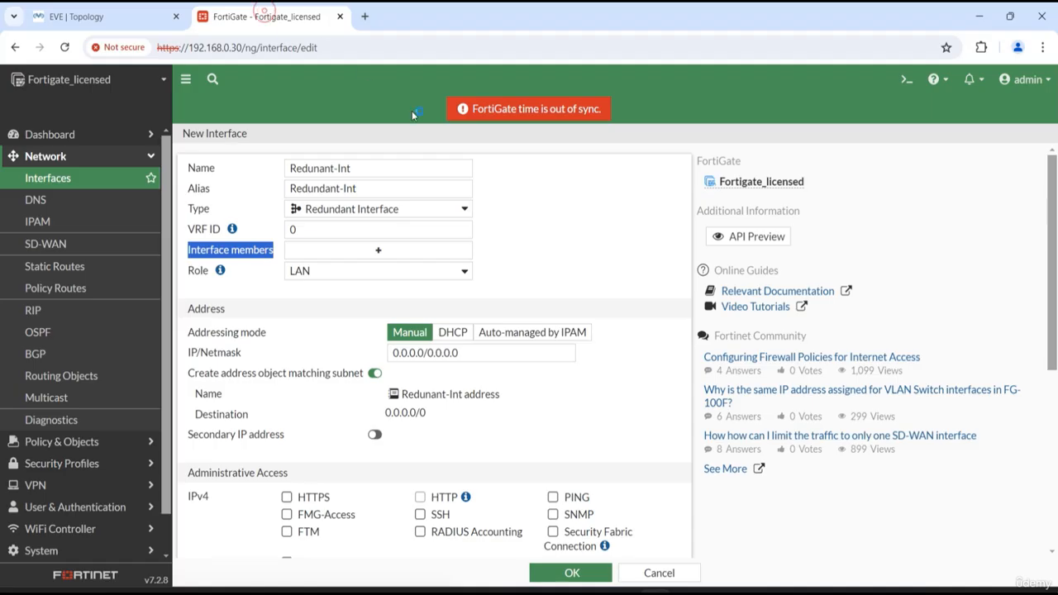
click(368, 252)
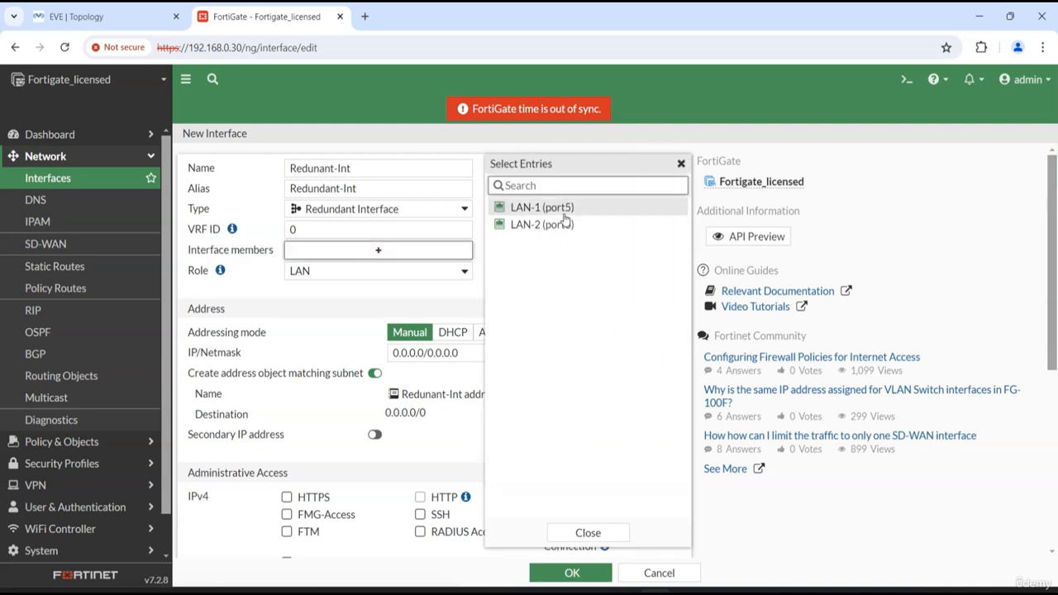
click(562, 208)
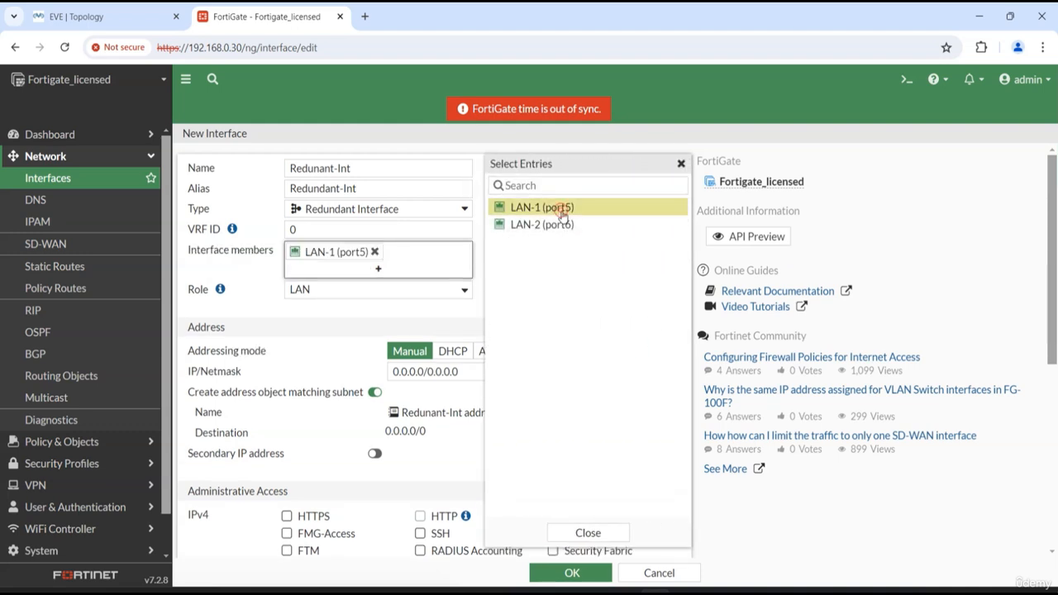
click(560, 227)
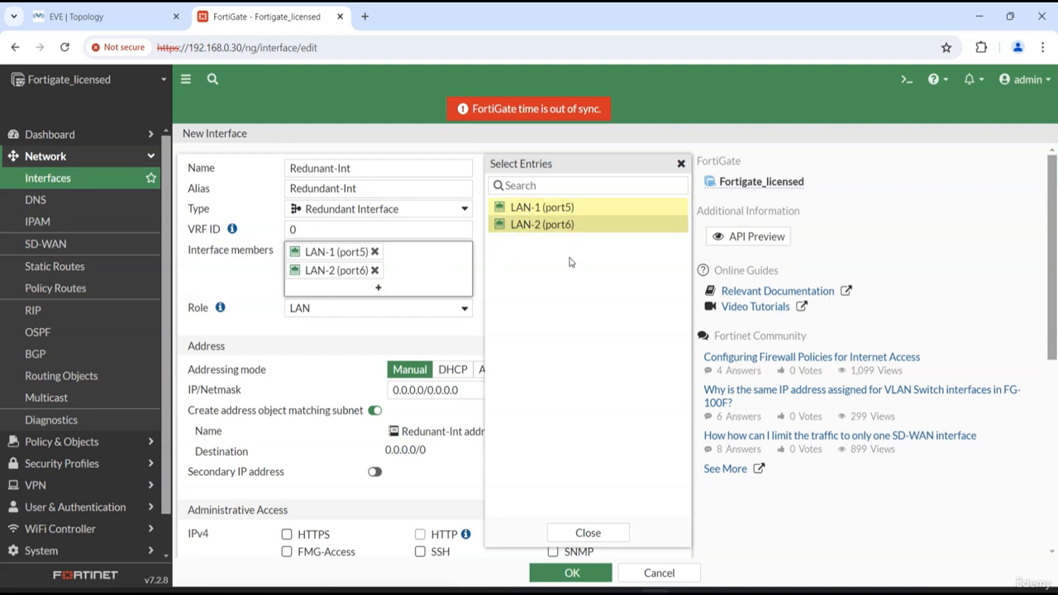
Remove both interface members and add them again in reverse order, LAN-2 (port6) before LAN-1 (port5)
click(374, 270)
click(374, 251)
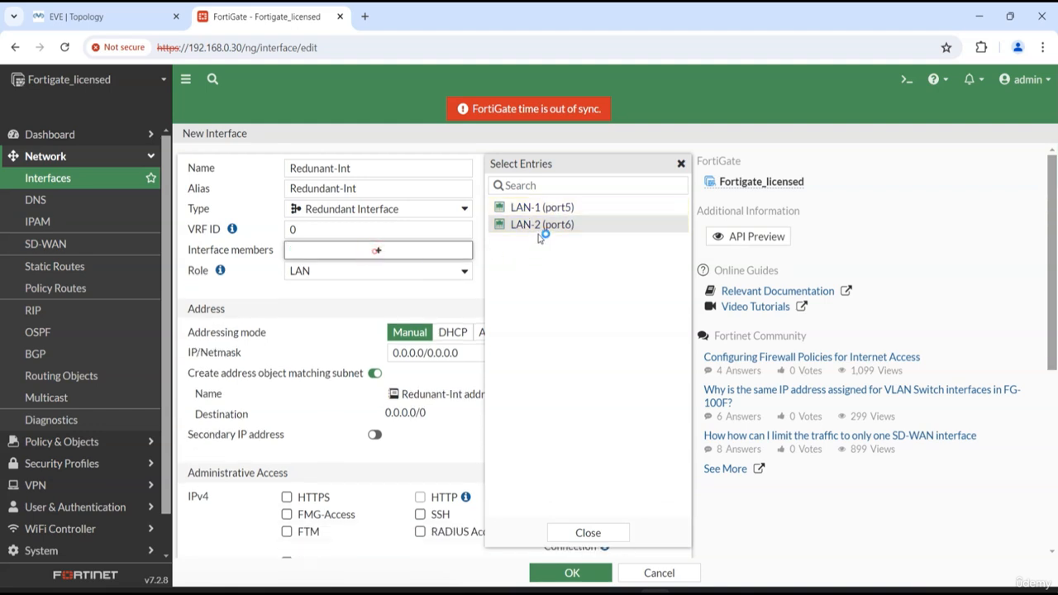
click(537, 227)
click(539, 208)
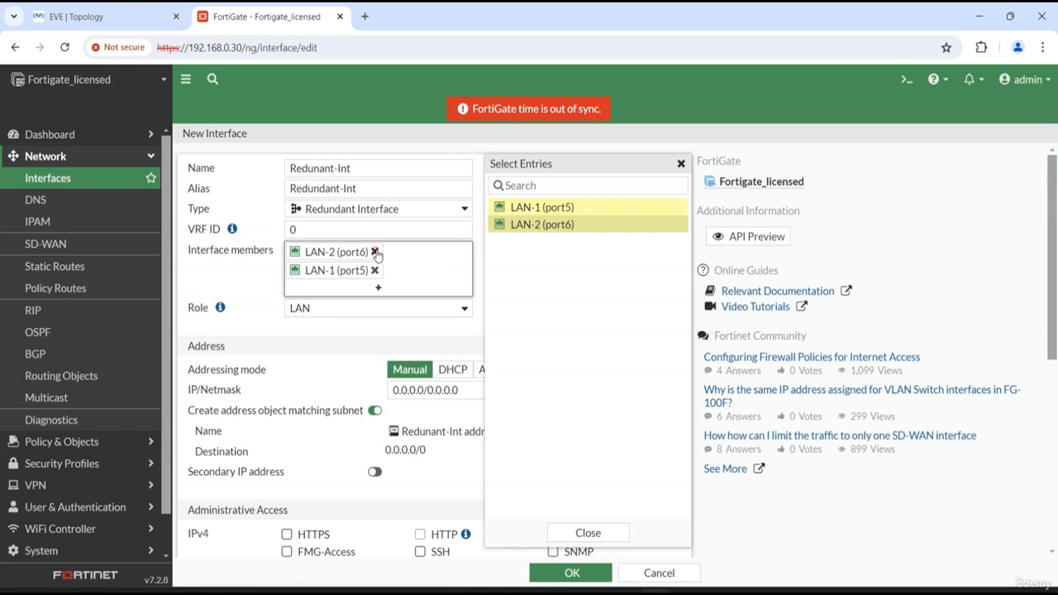
Try re-adding LAN-2 (port6) below LAN-1 (port5), and rebuild the member list with LAN-2 as the first entry
click(374, 251)
click(562, 224)
mouse_move(364, 275)
click(375, 252)
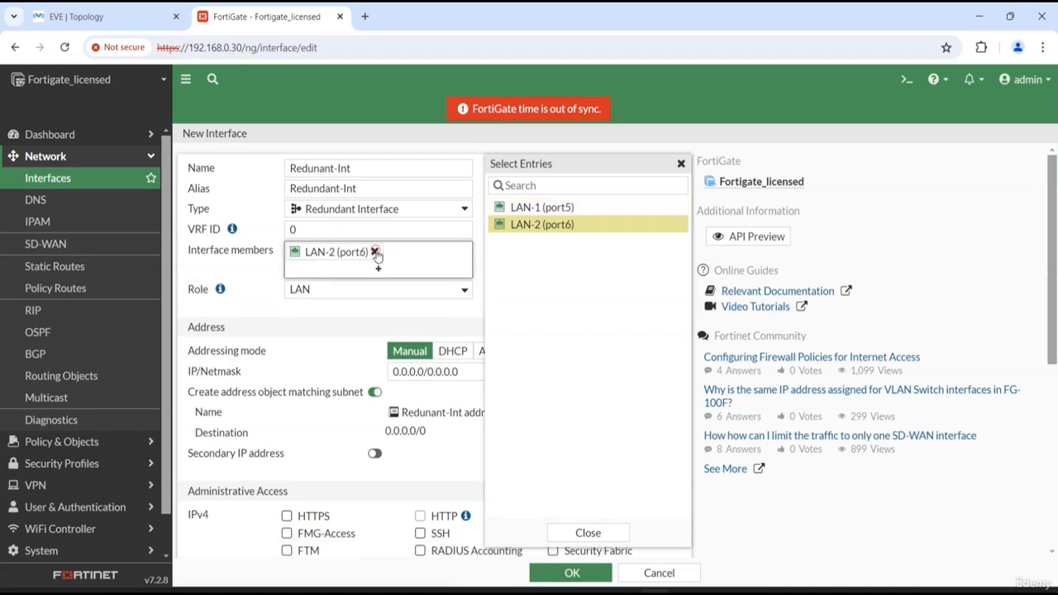
click(374, 251)
click(549, 225)
click(538, 208)
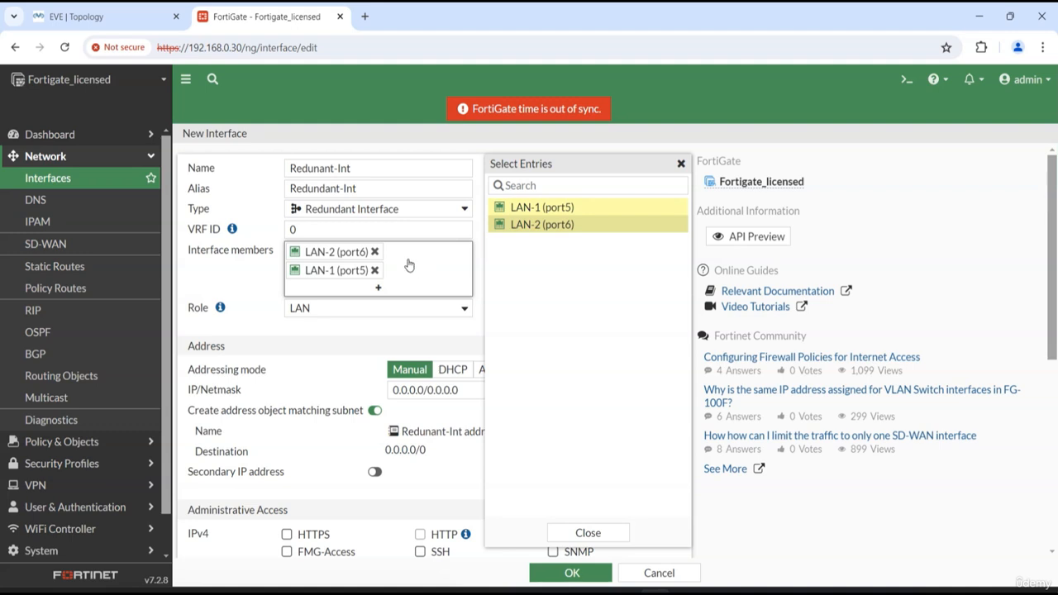
Rebuild the interface member list with LAN-1 (port5) first and LAN-2 (port6) second, and close the member selection
click(375, 270)
click(375, 251)
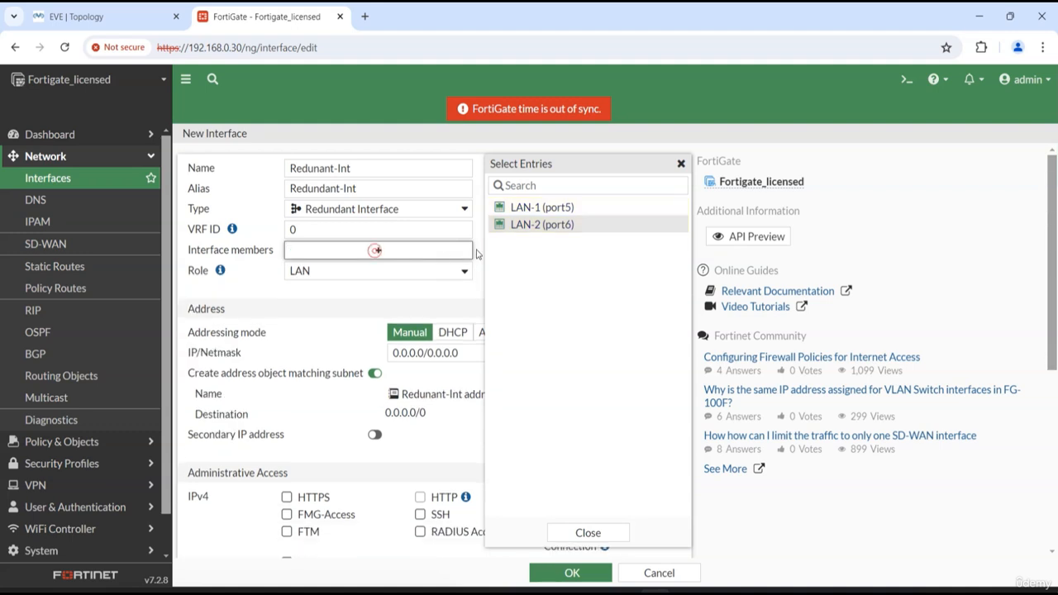
click(542, 207)
click(542, 224)
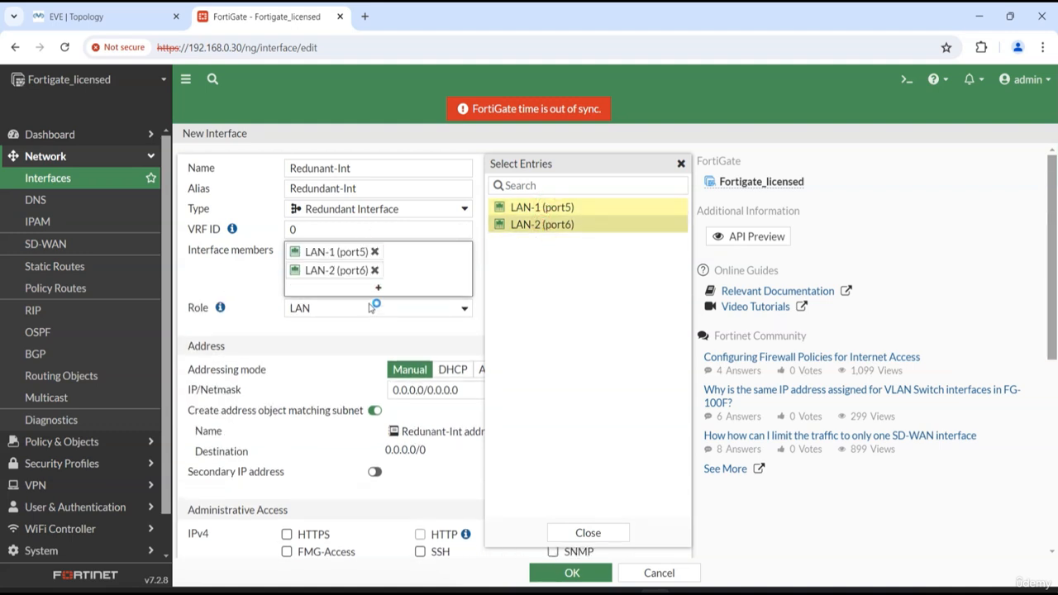
click(197, 274)
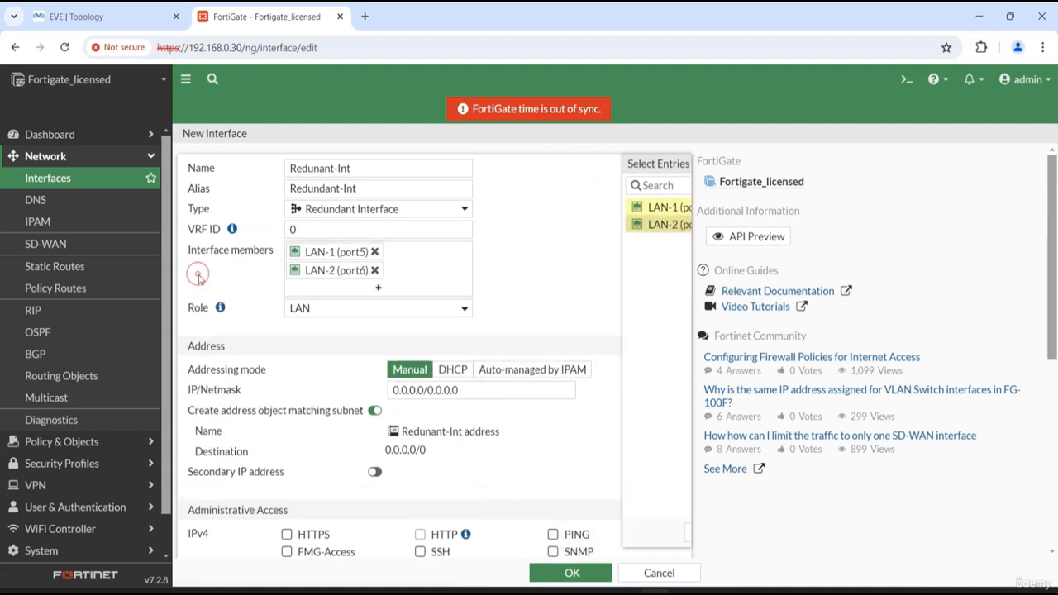
Set the redundant interface's IP/Netmask to 10.10.10.1/24
triple_click(489, 389)
text(10.10.10.1/)
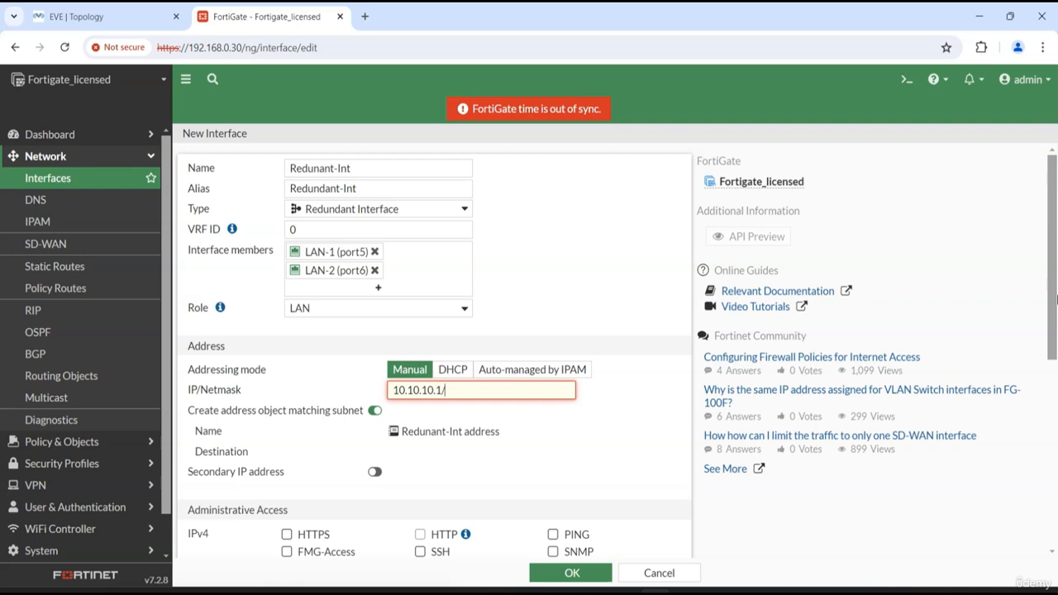
text(24)
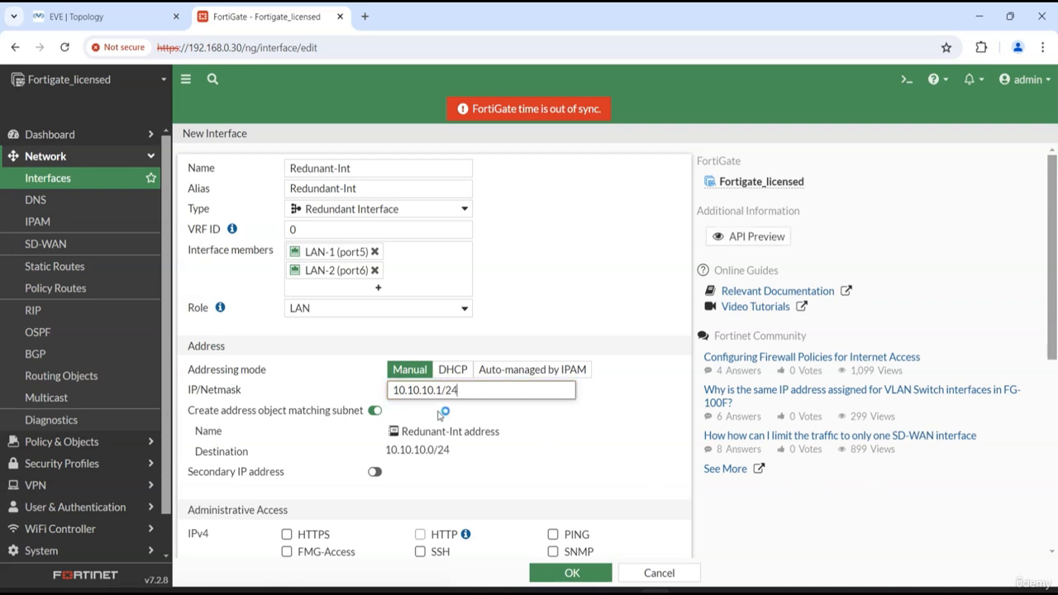
In the EVE topology, duplicate the 10.10.10.100 label, place the copy beside Fortigate-Licensed below port6, and change its text to 10.10.10.1
click(84, 17)
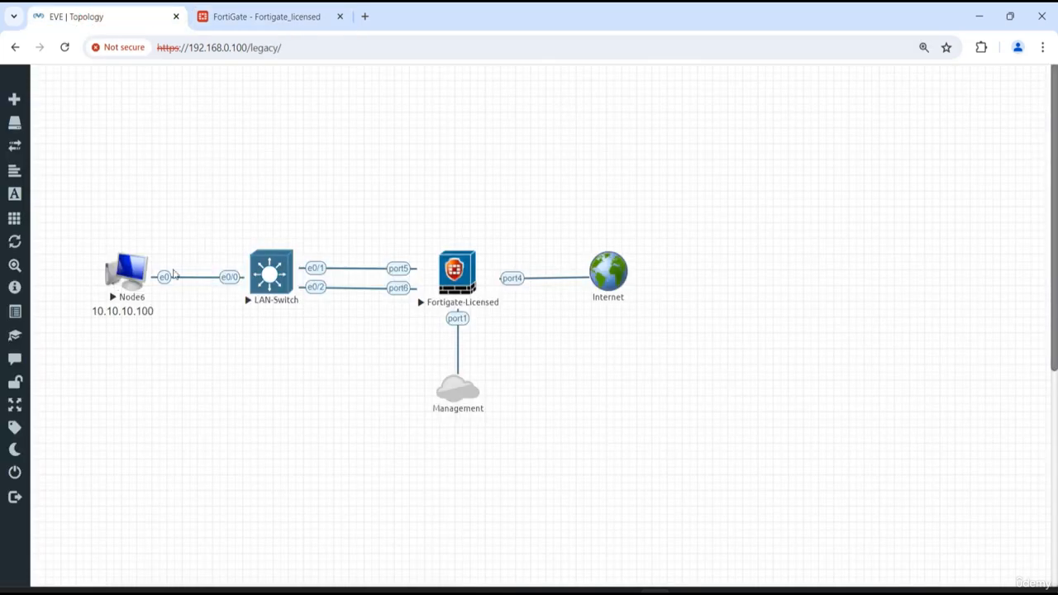
click(285, 16)
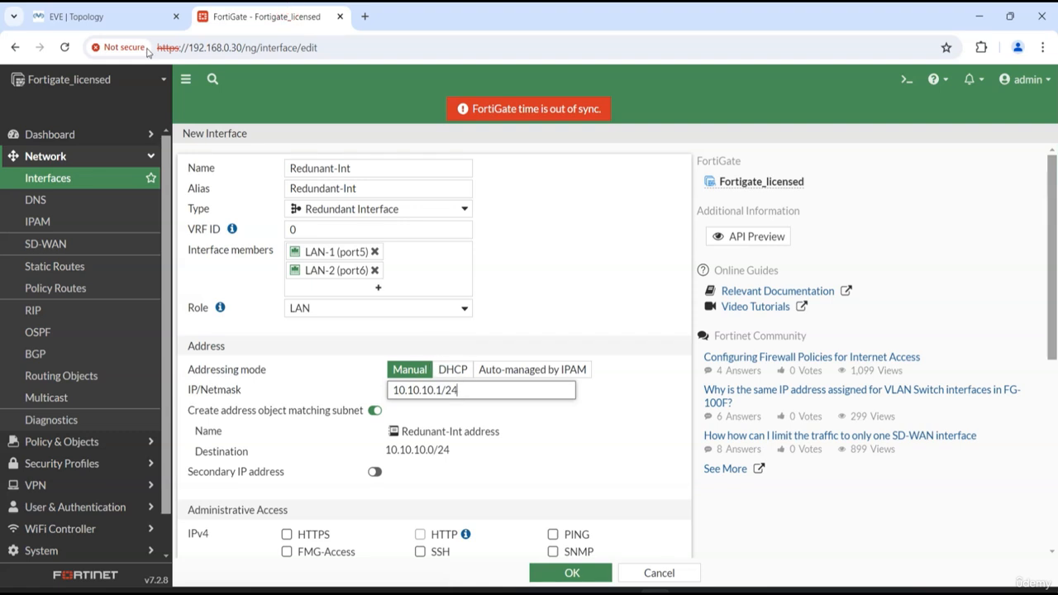
click(124, 16)
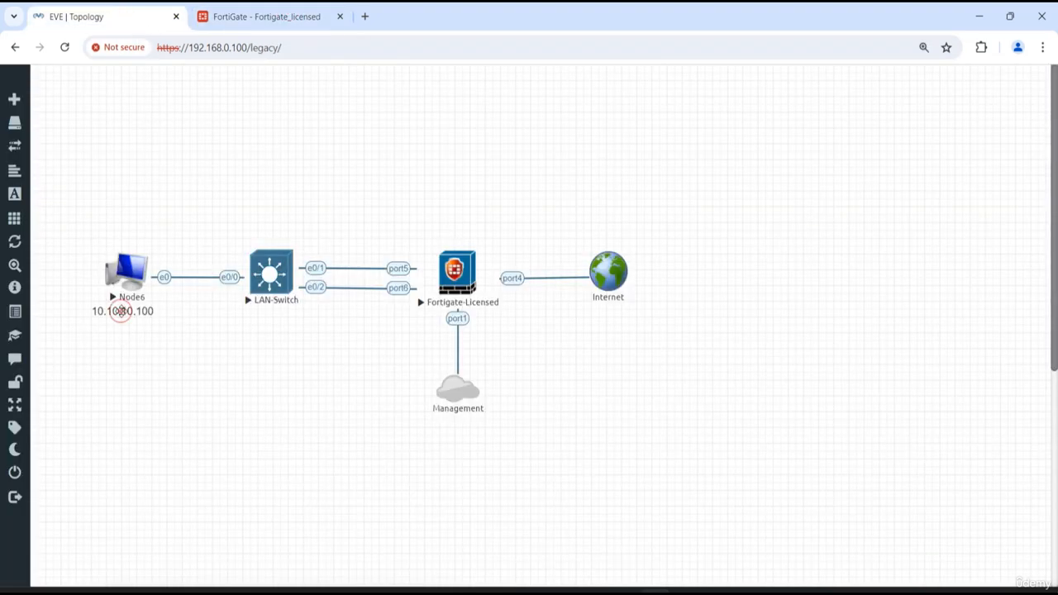
right_click(120, 311)
click(183, 357)
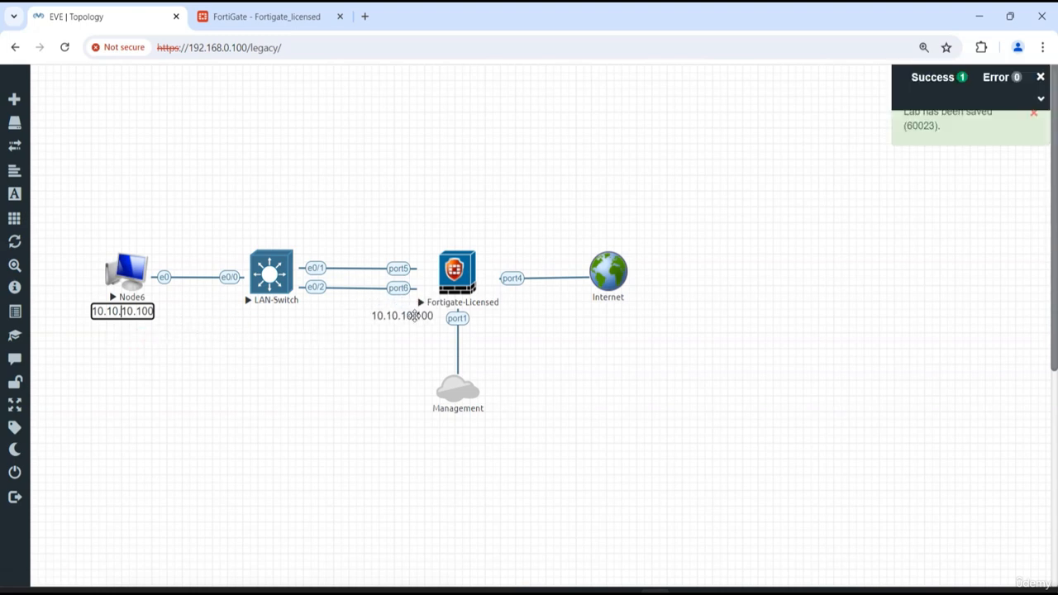
double_click(422, 316)
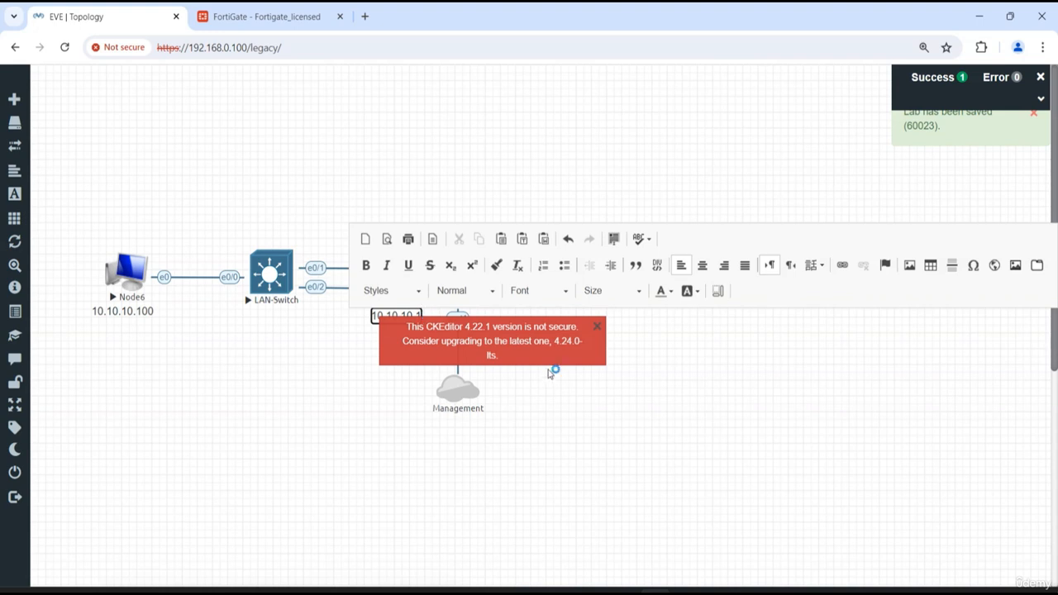
click(597, 326)
click(644, 387)
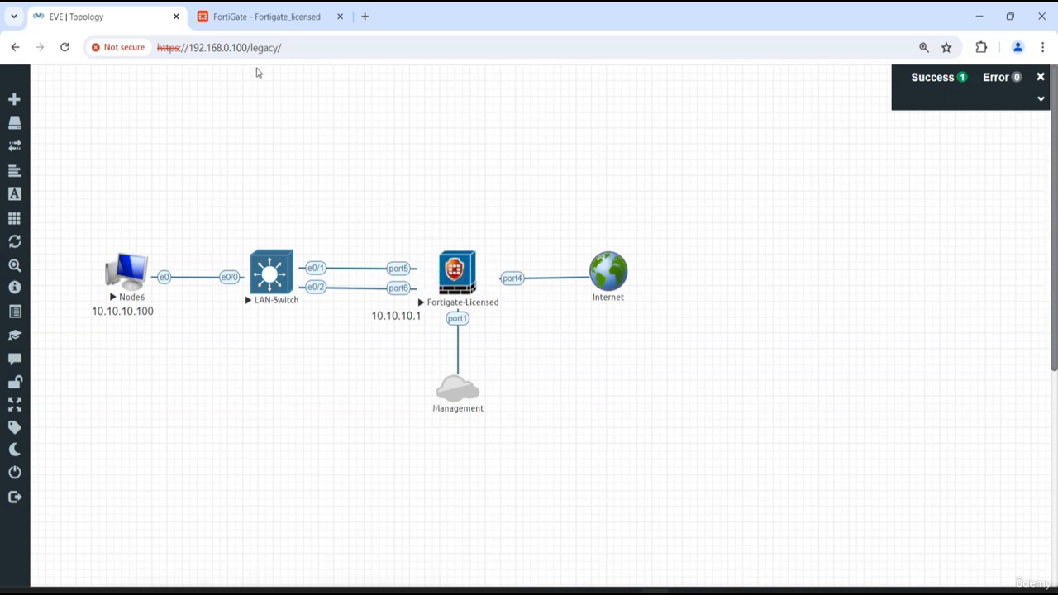
Back in the FortiGate interface form, allow PING, HTTP, HTTPS and SSH as IPv4 administrative access
click(286, 18)
click(580, 288)
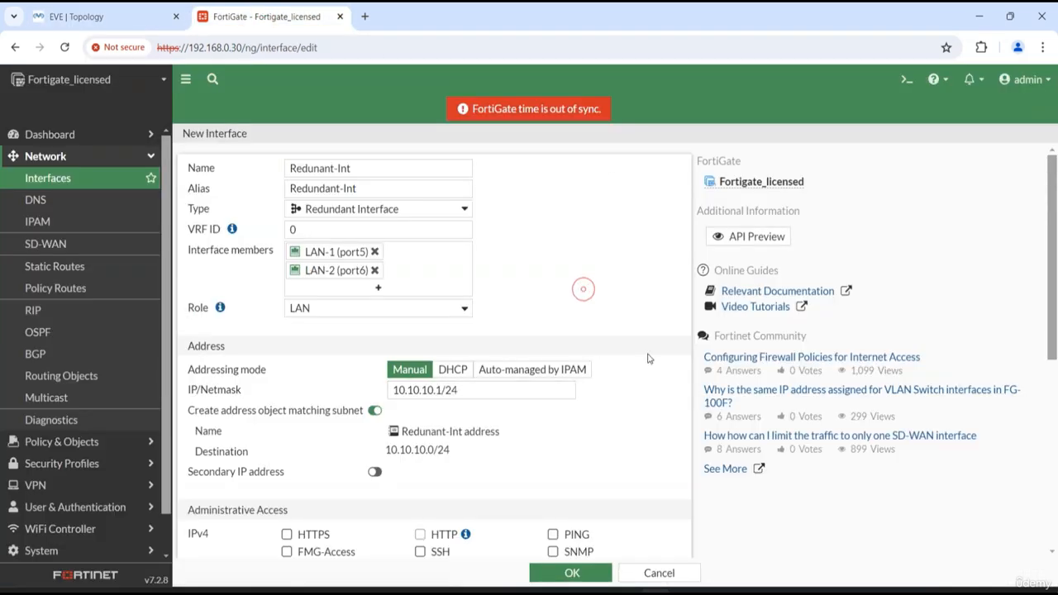
scroll(581, 293, down, 3)
click(577, 321)
click(439, 321)
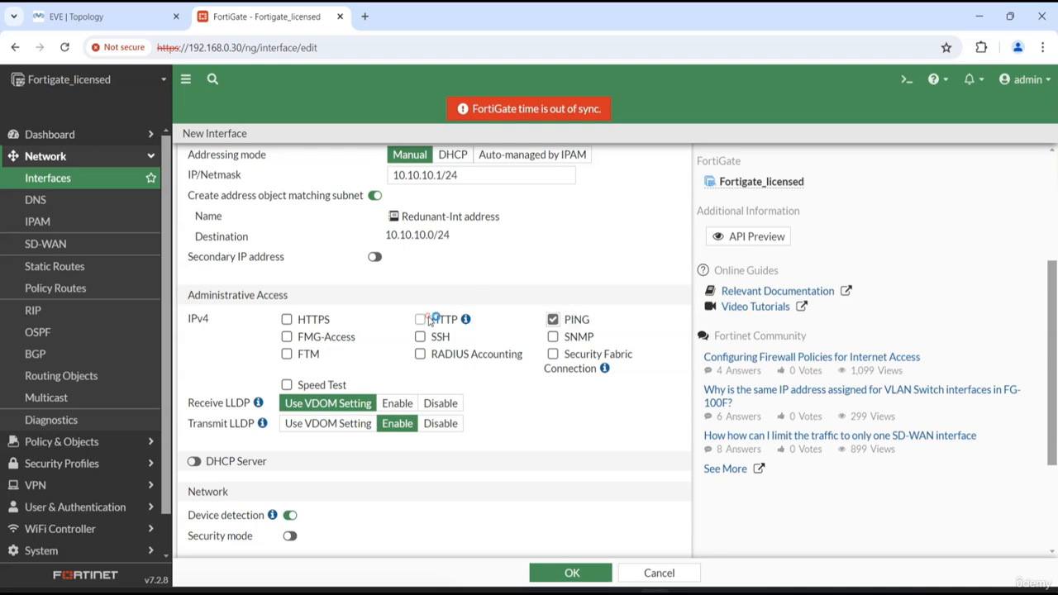
click(307, 321)
click(440, 339)
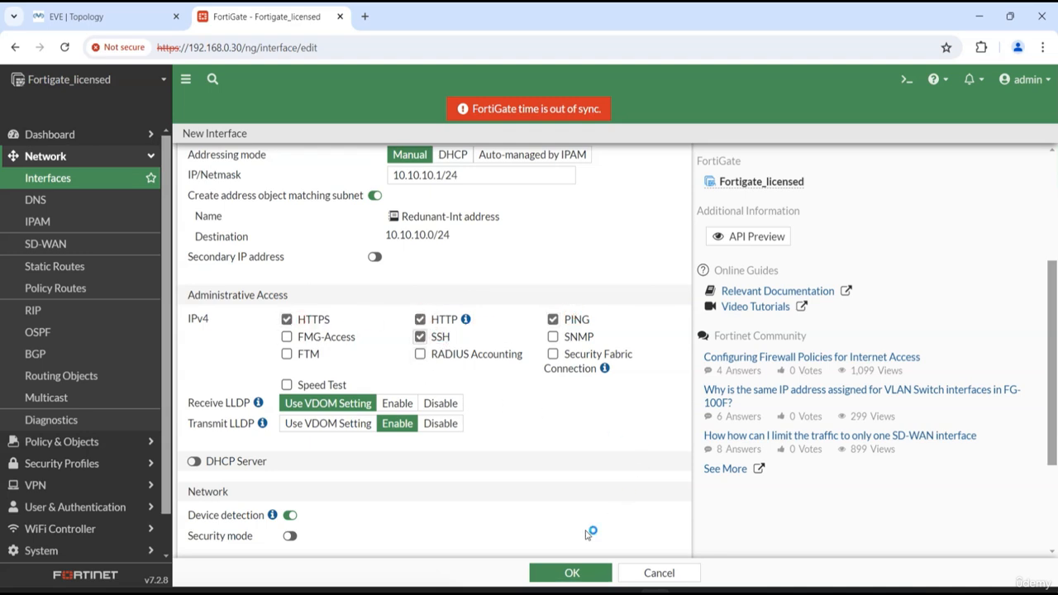
Check the remaining settings of the redundant interface, including its status, and save it
scroll(570, 364, down, 3)
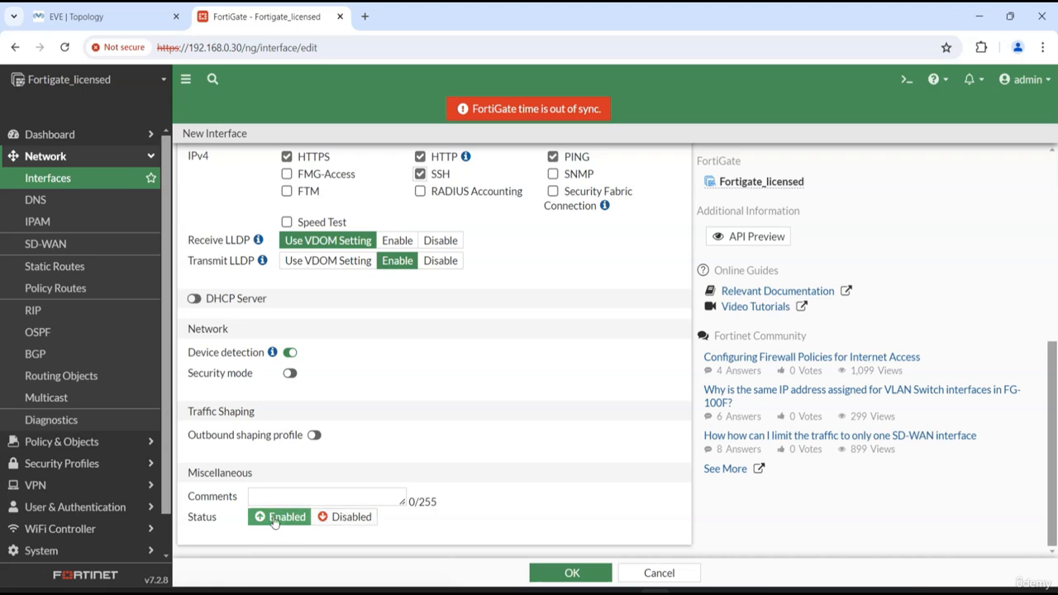
scroll(512, 414, up, 3)
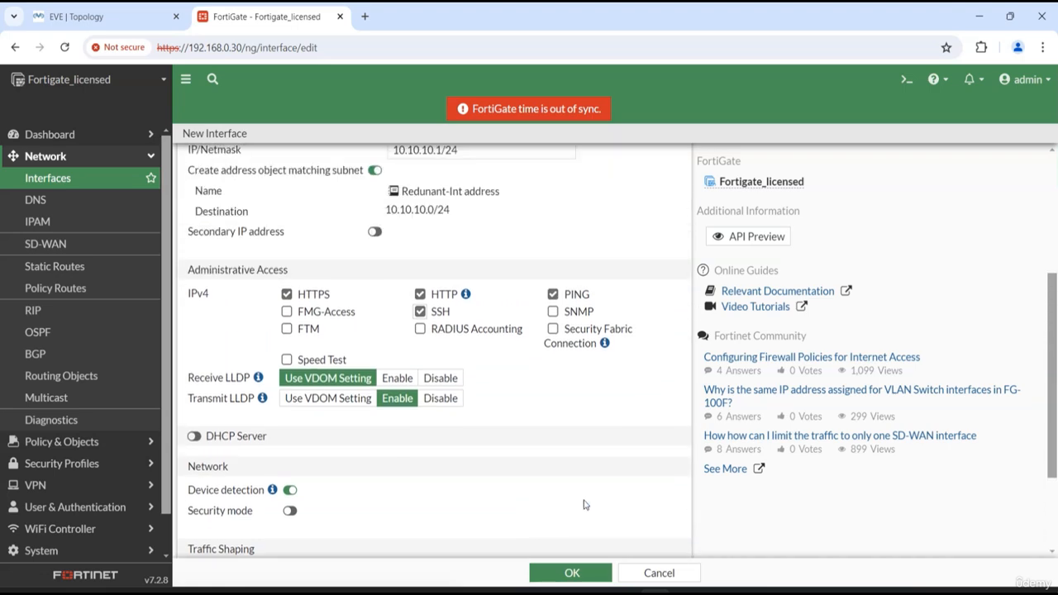
click(567, 572)
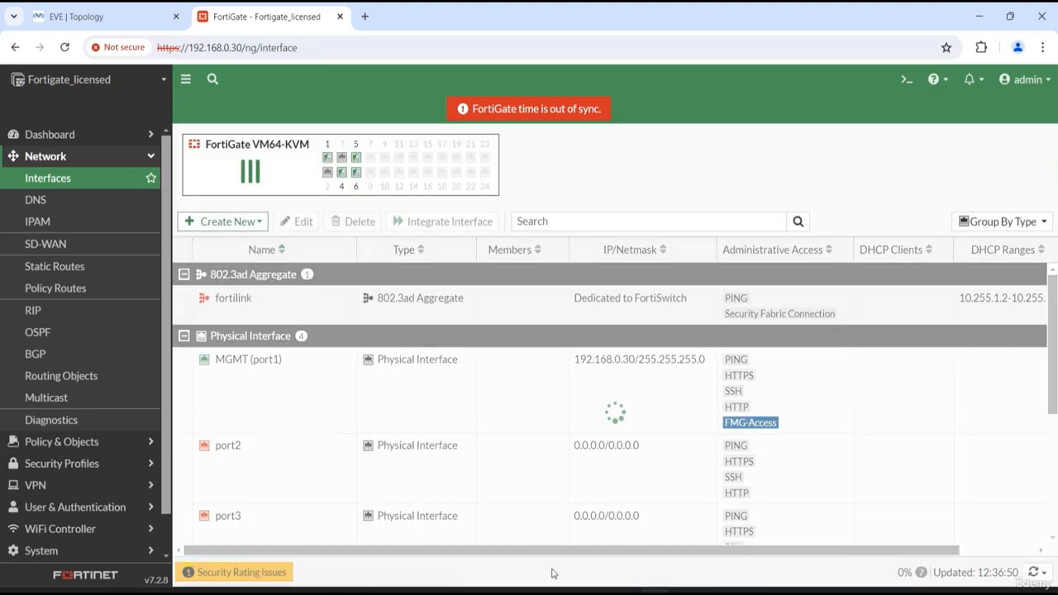
Examine the new redundant interface's members, IP address and administrative access in the interface list, alongside the physical interfaces
scroll(388, 417, down, 3)
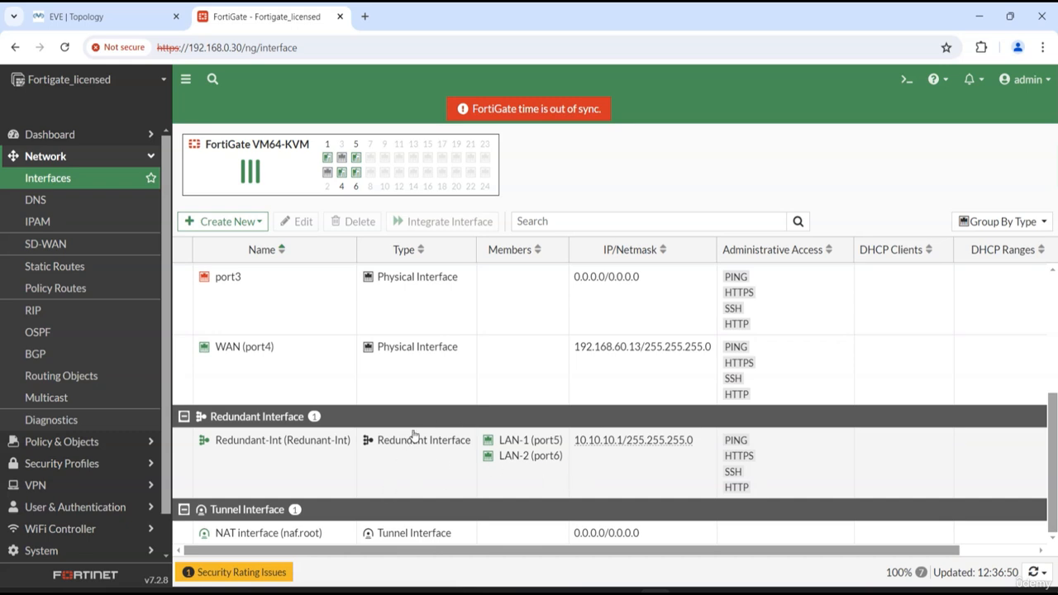
click(314, 464)
scroll(323, 408, up, 3)
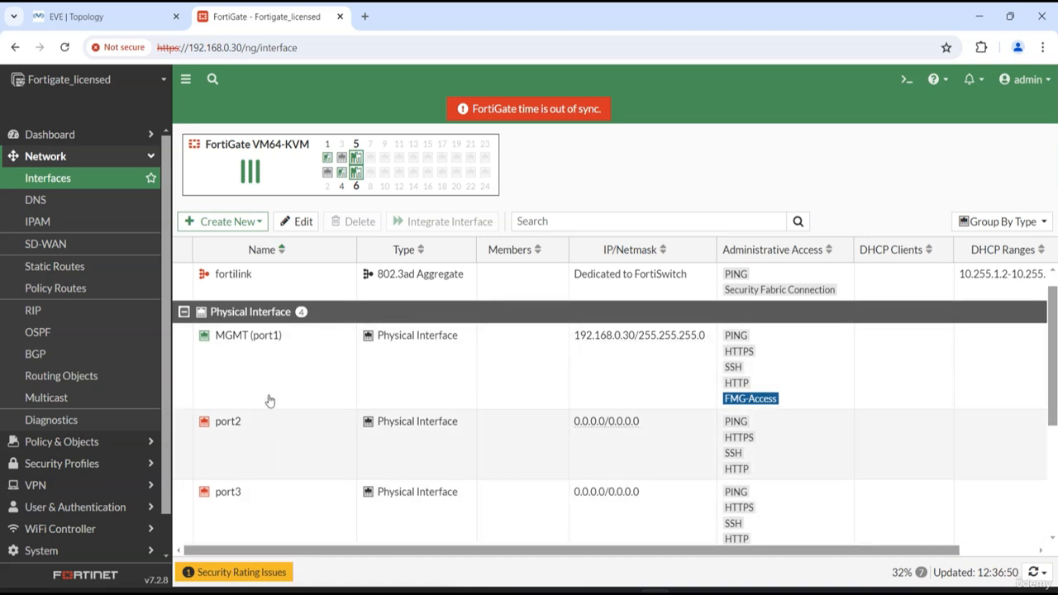
scroll(278, 441, up, 1)
scroll(278, 453, down, 3)
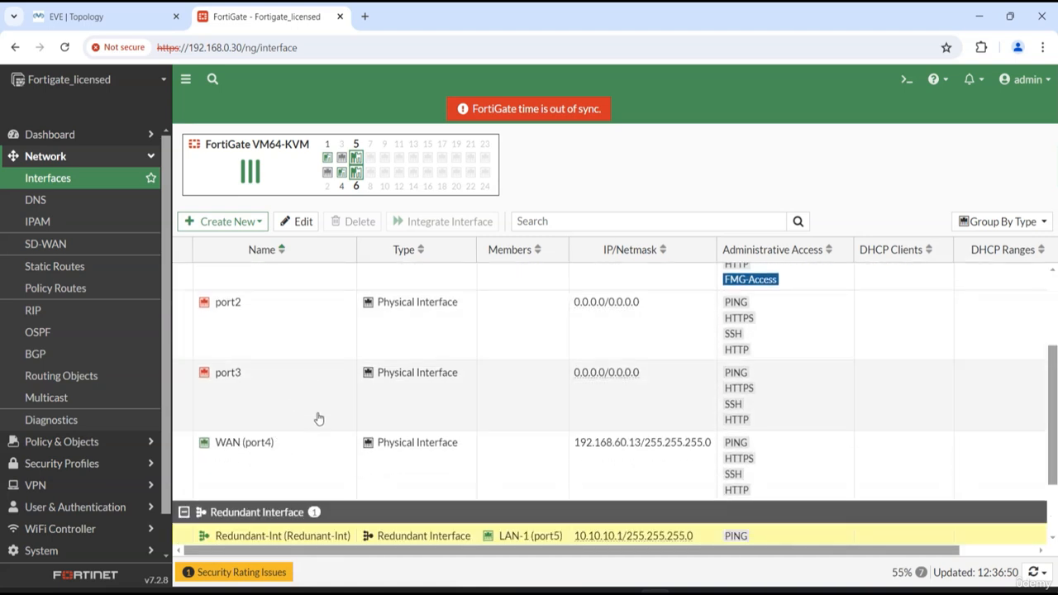
scroll(330, 463, down, 2)
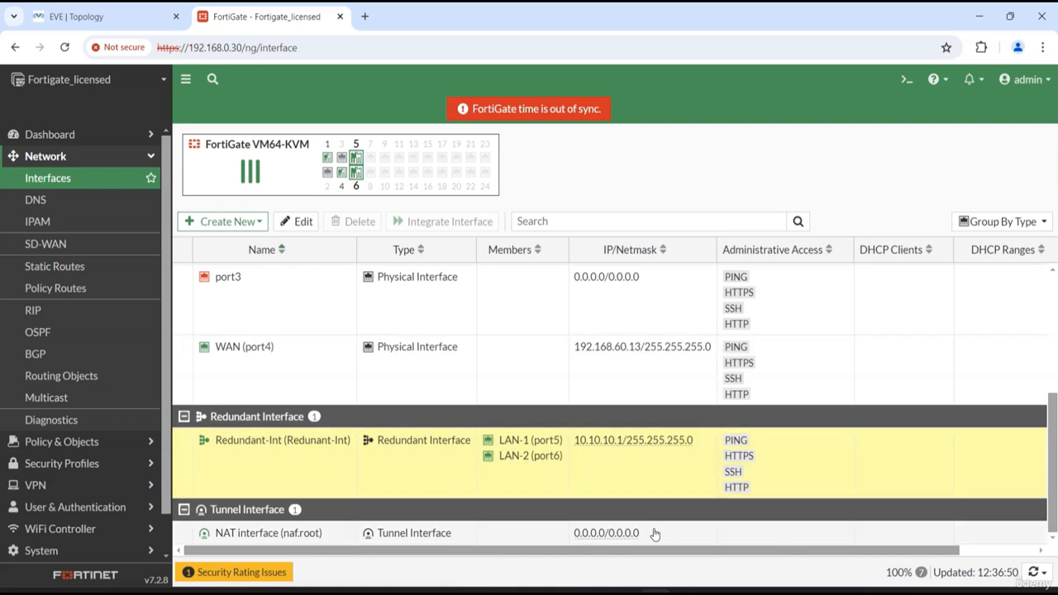
Check the Internet link in the EVE topology, and open the FortiGate's static routes to review the default route
click(124, 17)
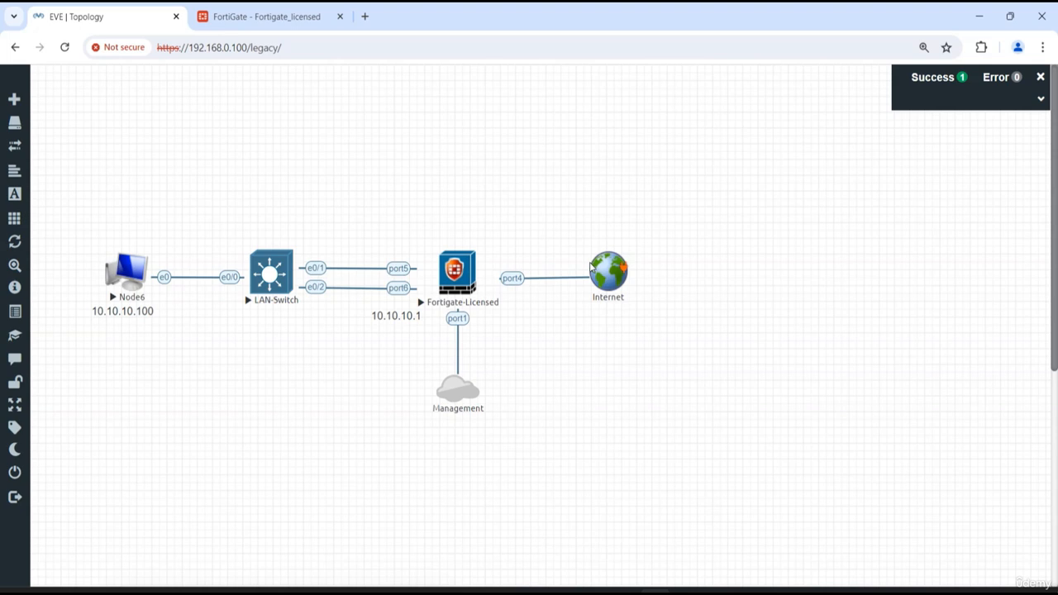
click(281, 18)
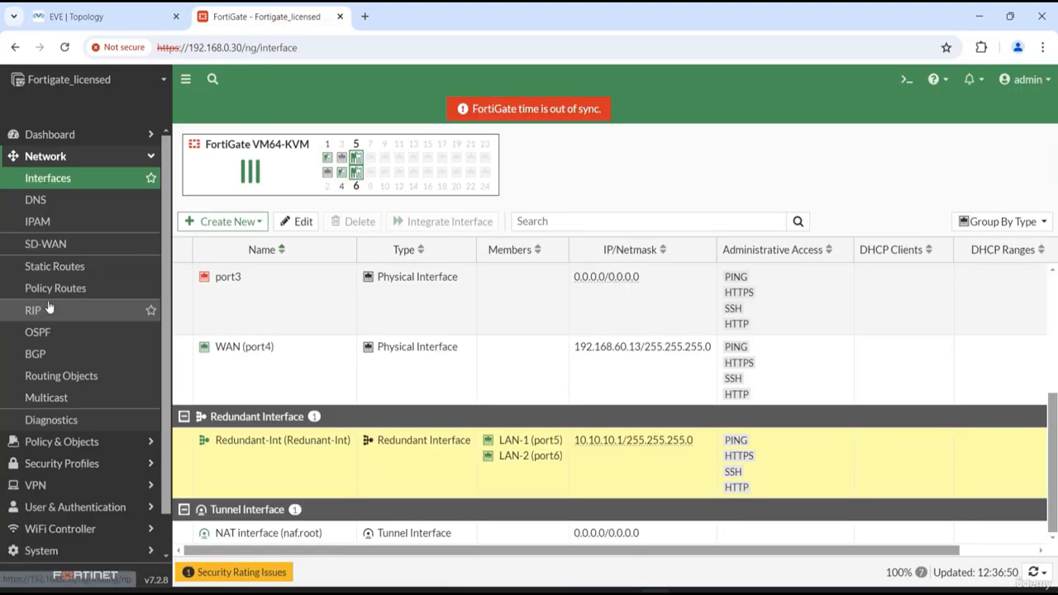
click(59, 270)
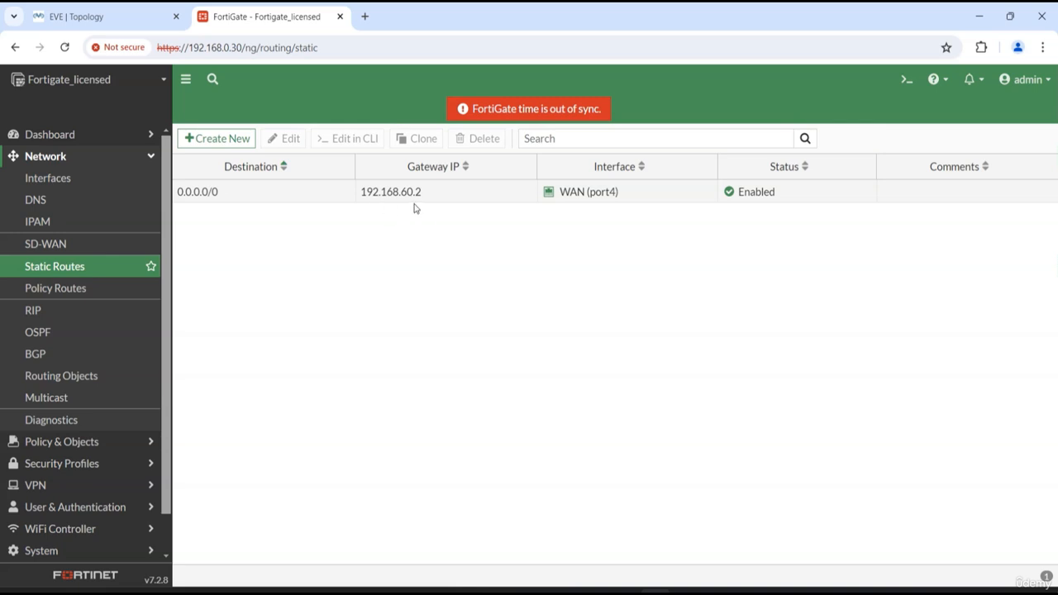
Review the FortiGate interface list and compare it with the LAN and Internet links in the EVE topology
click(54, 179)
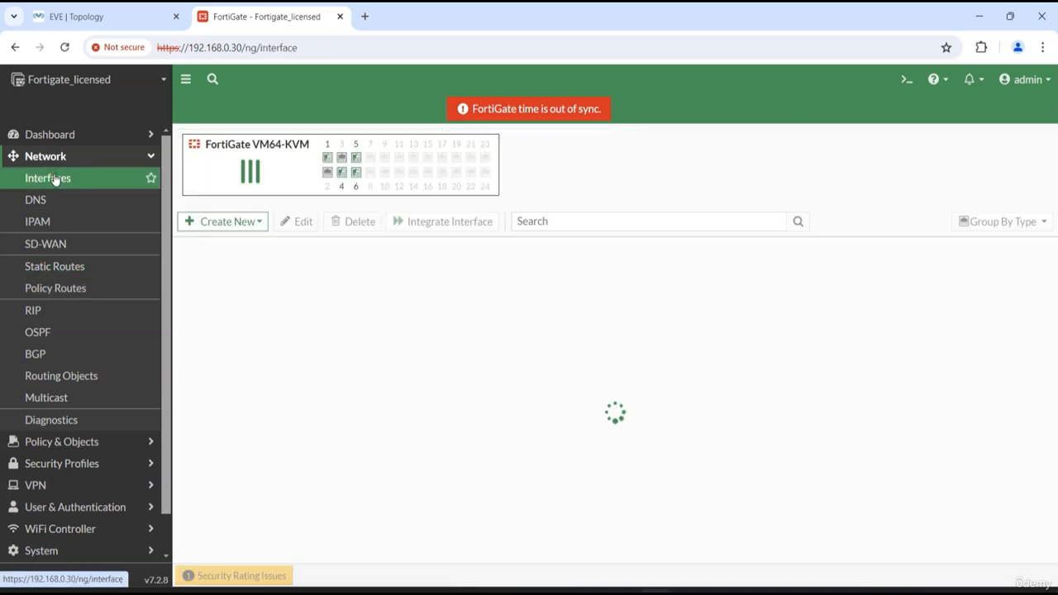
click(132, 16)
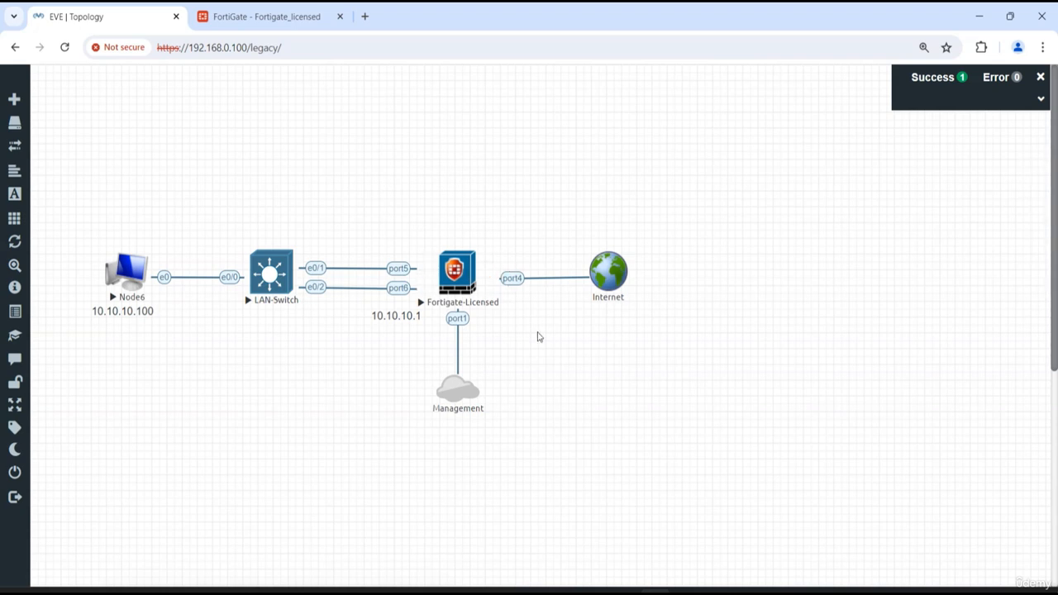
click(224, 21)
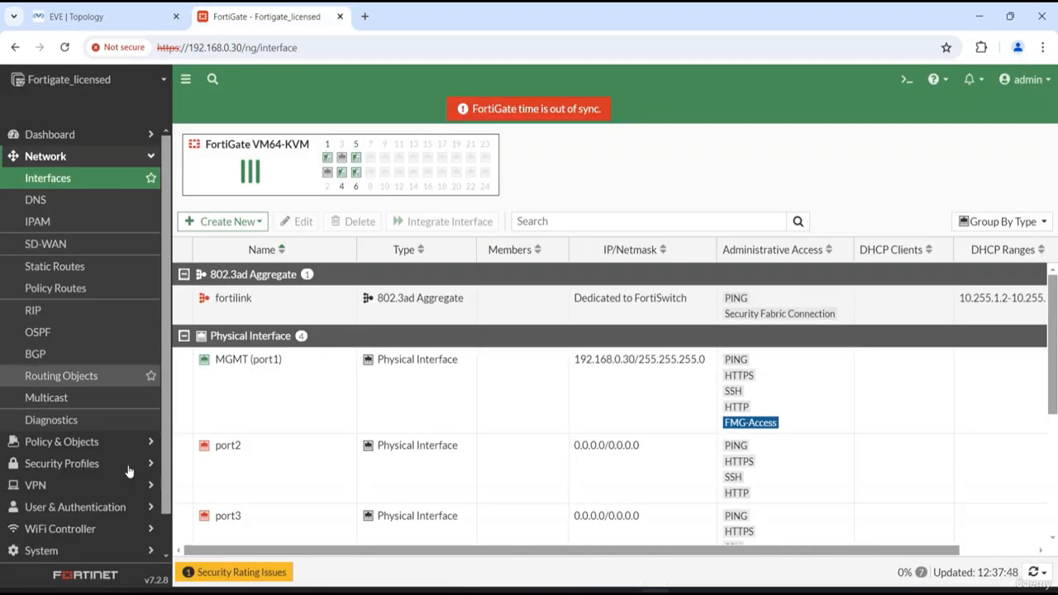
Create a new FortiGate firewall policy and name it In-to-Out
click(51, 441)
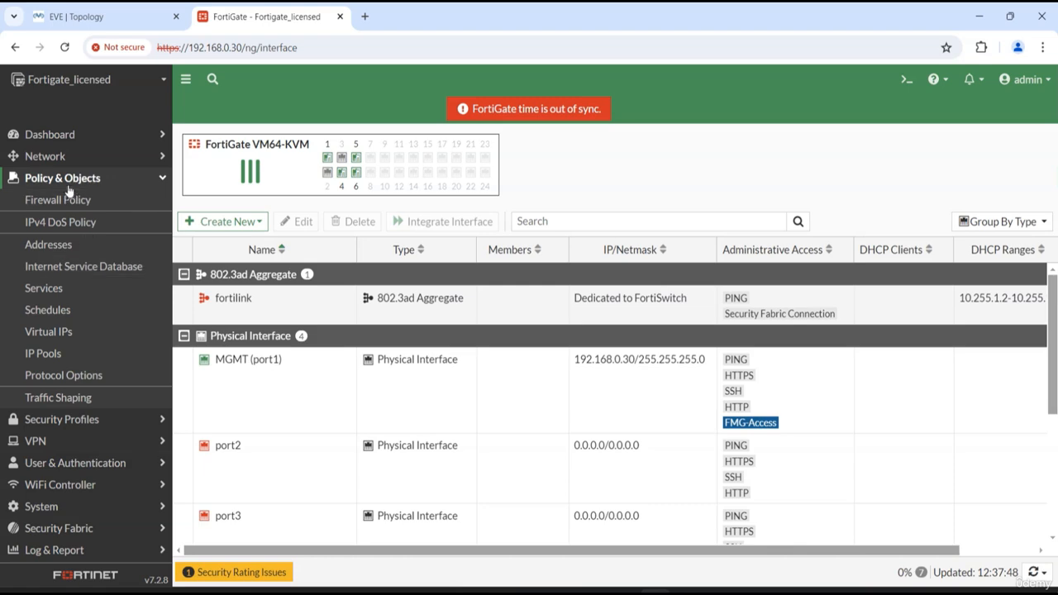
click(66, 200)
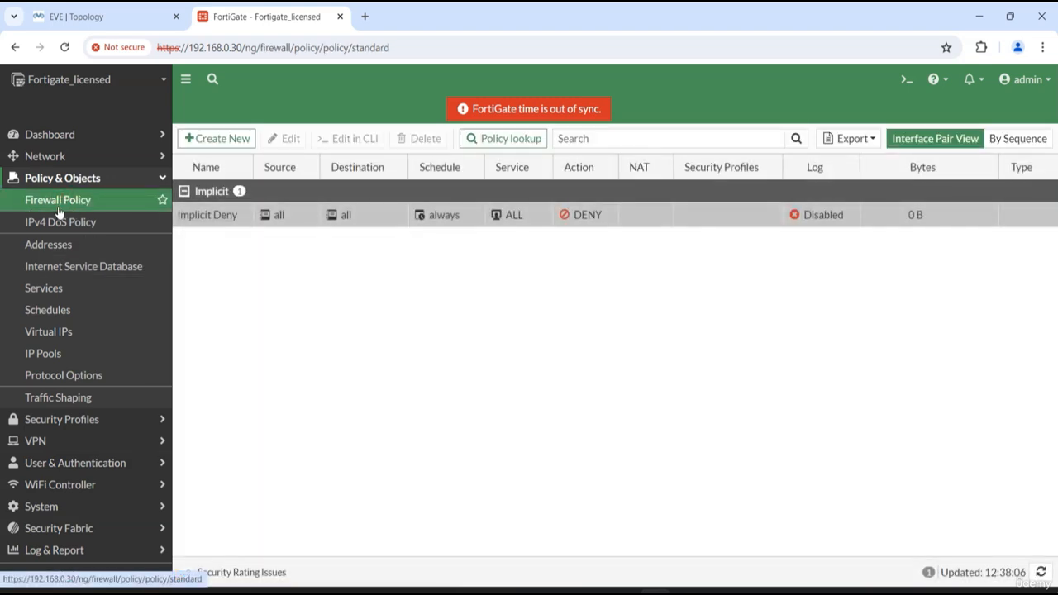
click(221, 141)
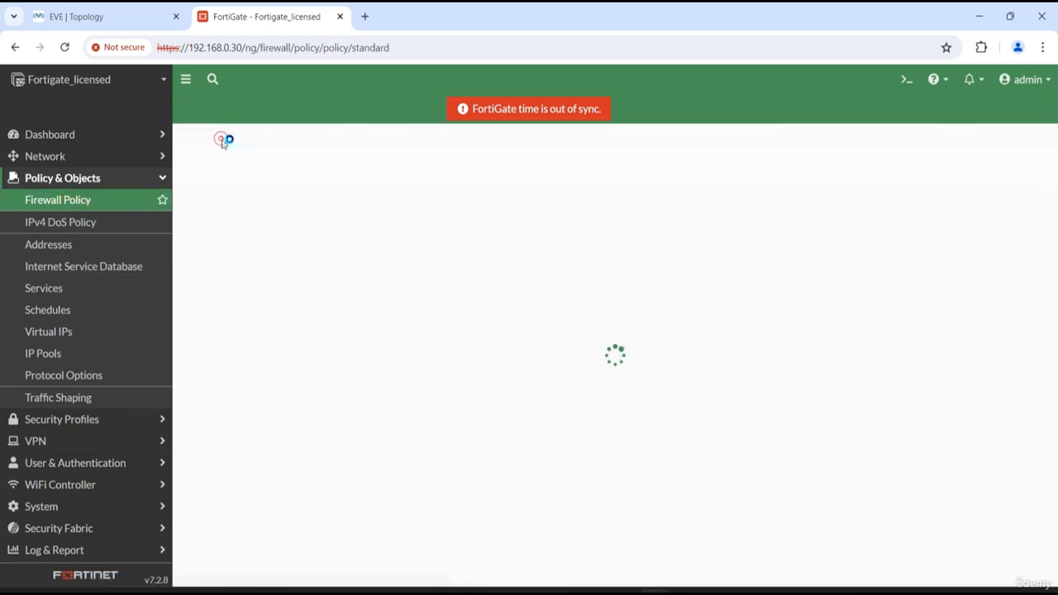
click(392, 179)
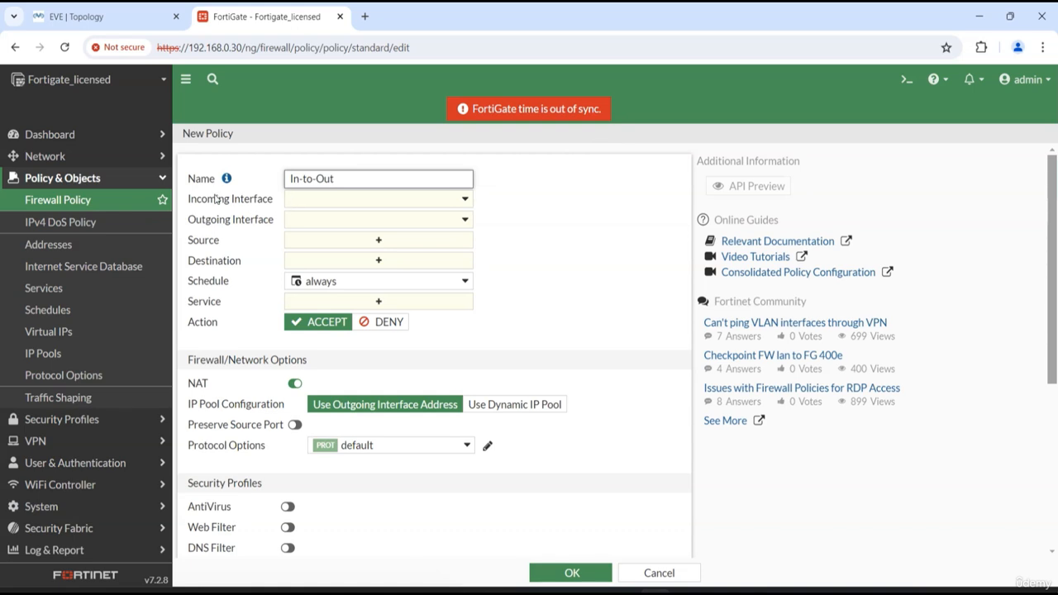
Set the policy's incoming interface to Redundant-Int and its outgoing interface to WAN (port4)
drag(186, 198, 279, 200)
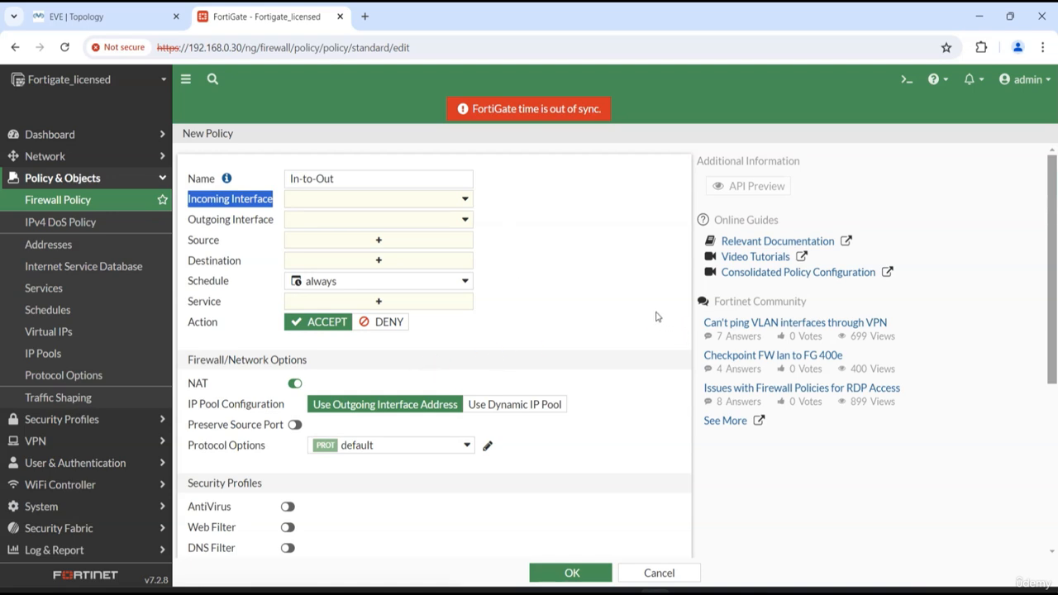
click(461, 201)
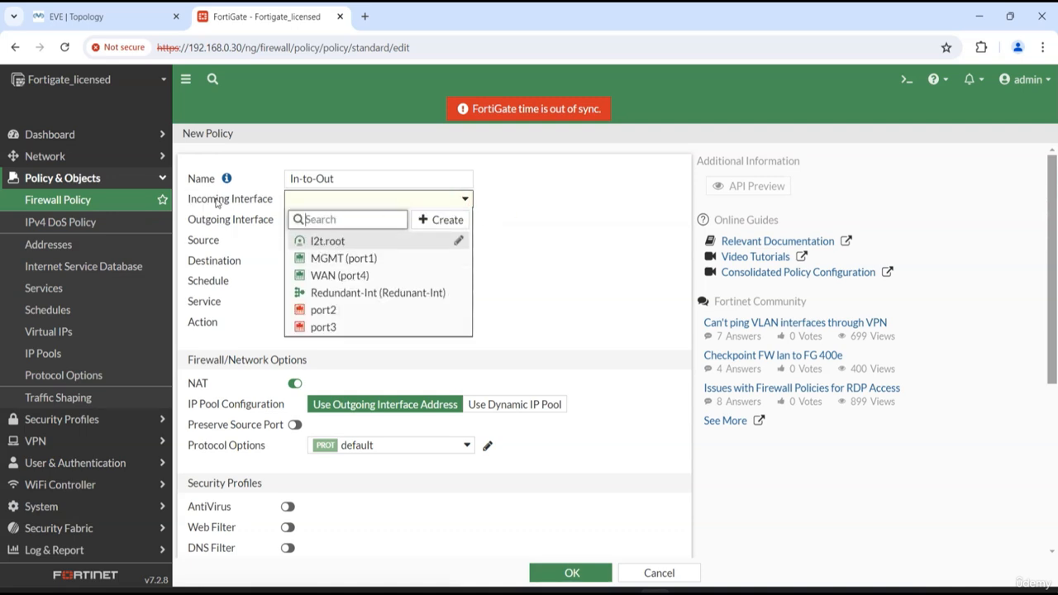
click(102, 17)
click(360, 296)
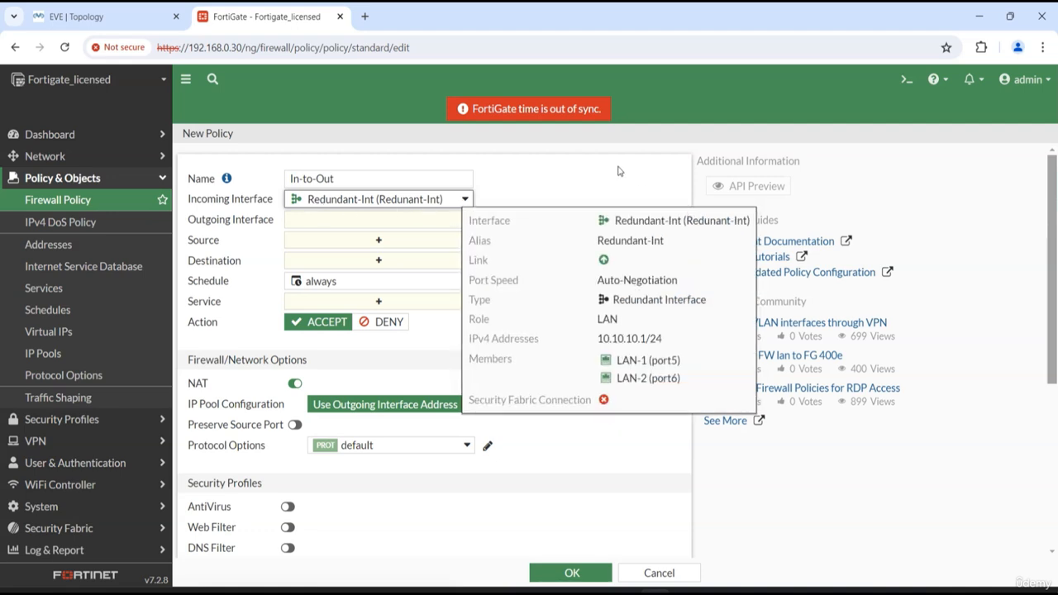
click(331, 220)
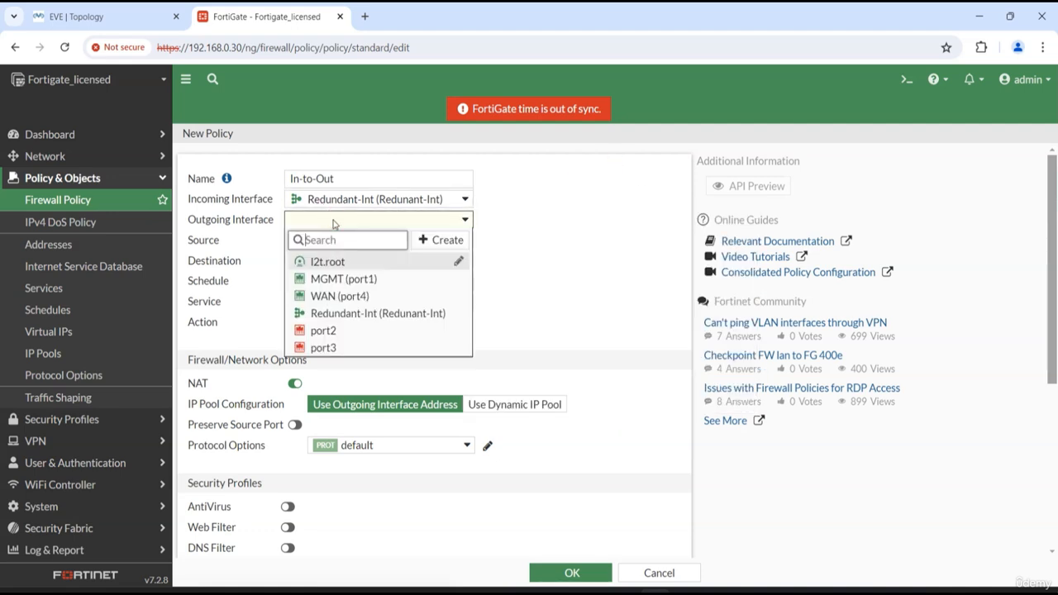
click(389, 298)
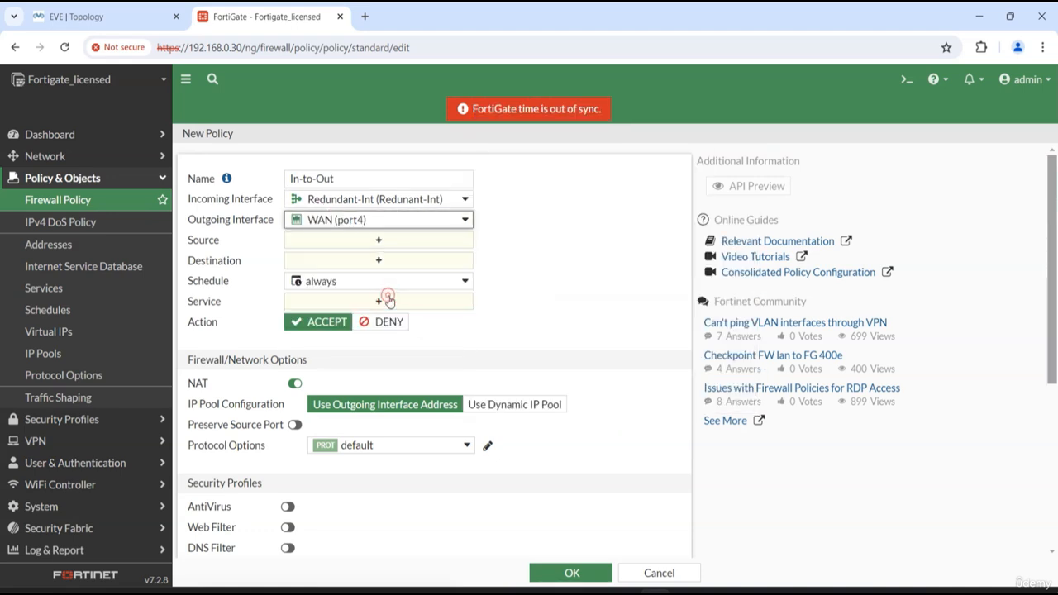
Set the policy's source and destination to all and its service to ALL, and save the accept policy with NAT enabled
click(374, 241)
click(520, 248)
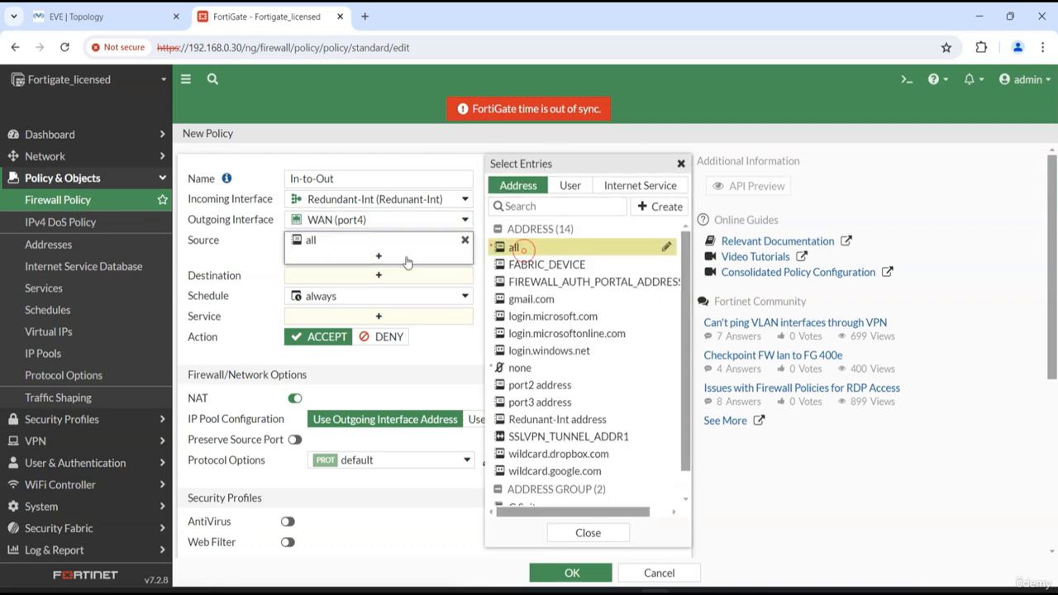
click(438, 275)
click(533, 250)
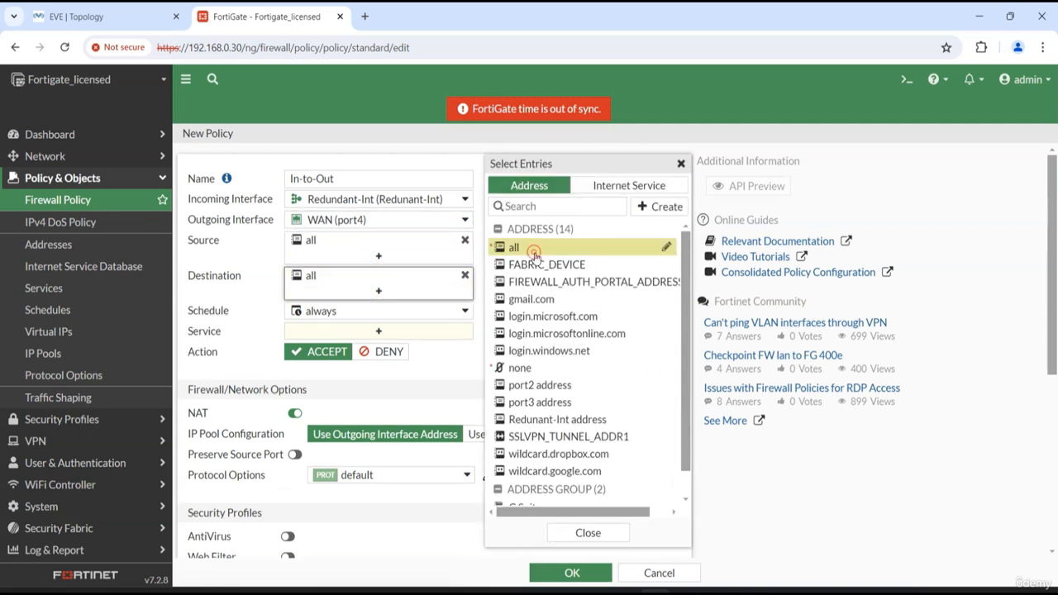
click(371, 332)
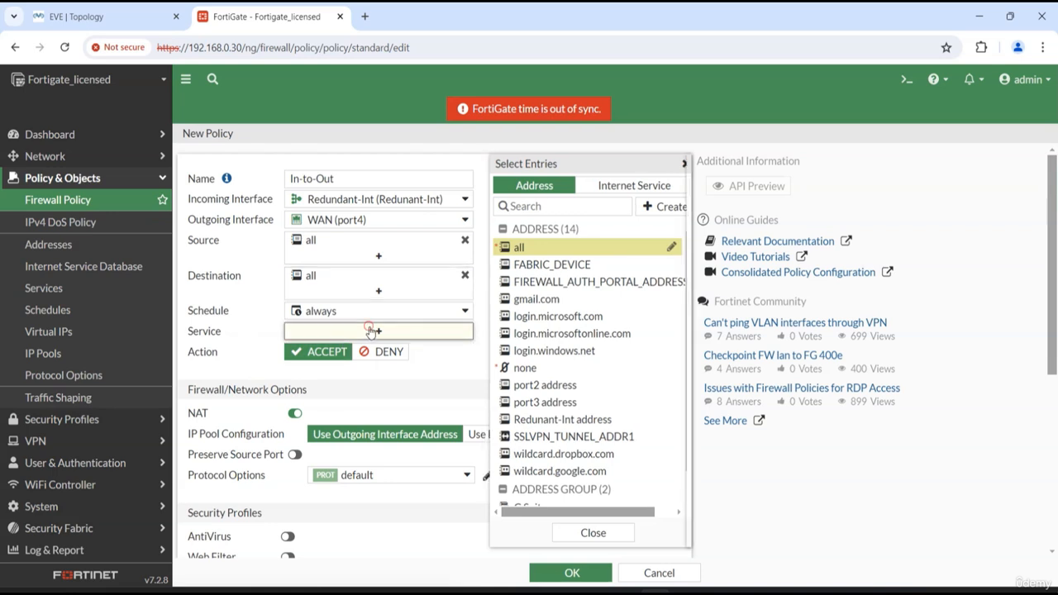
click(519, 246)
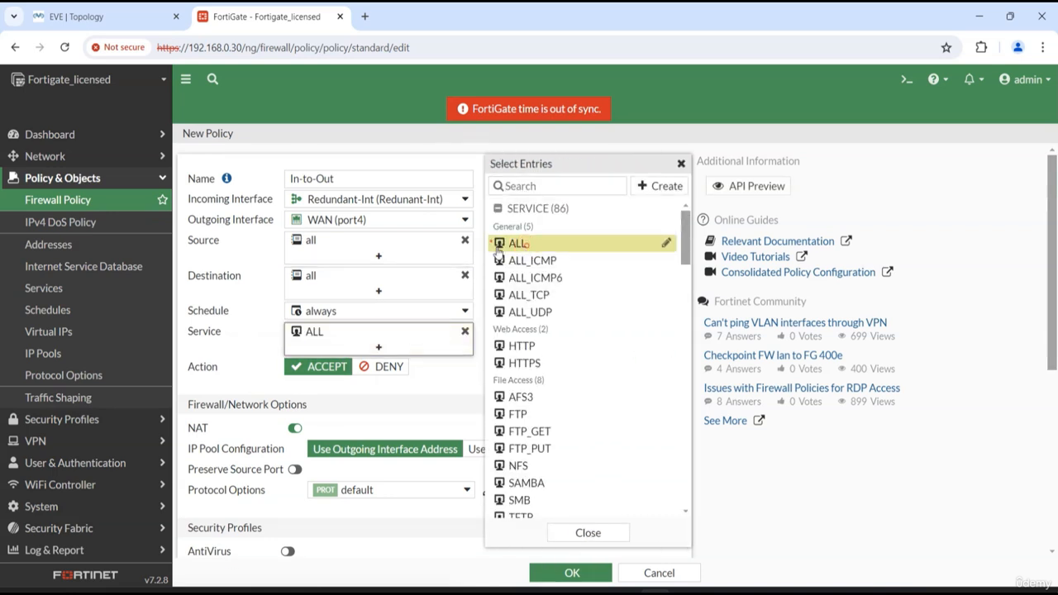
click(254, 277)
scroll(413, 334, down, 2)
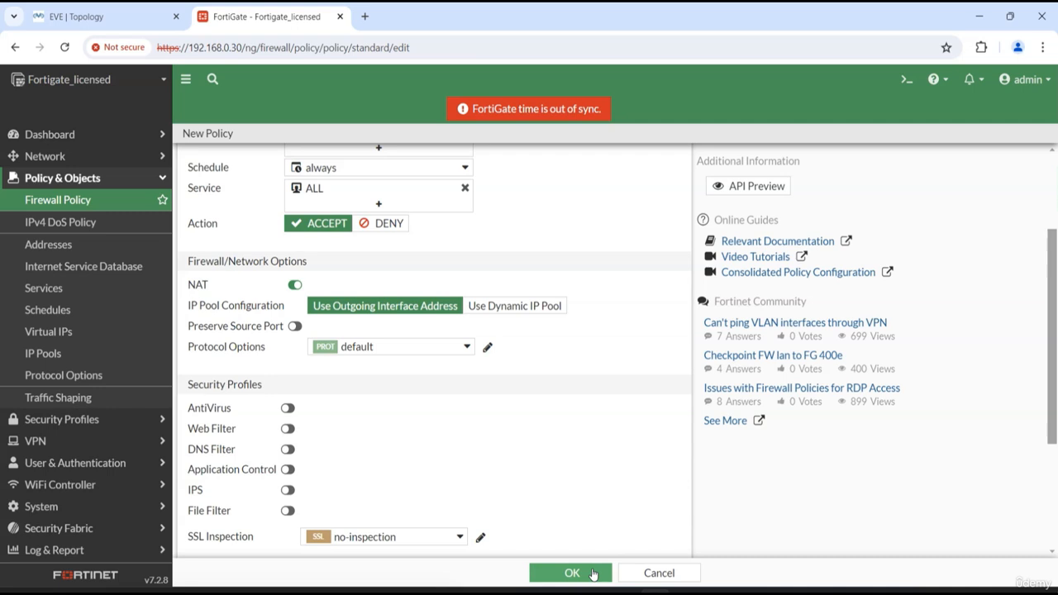
click(571, 572)
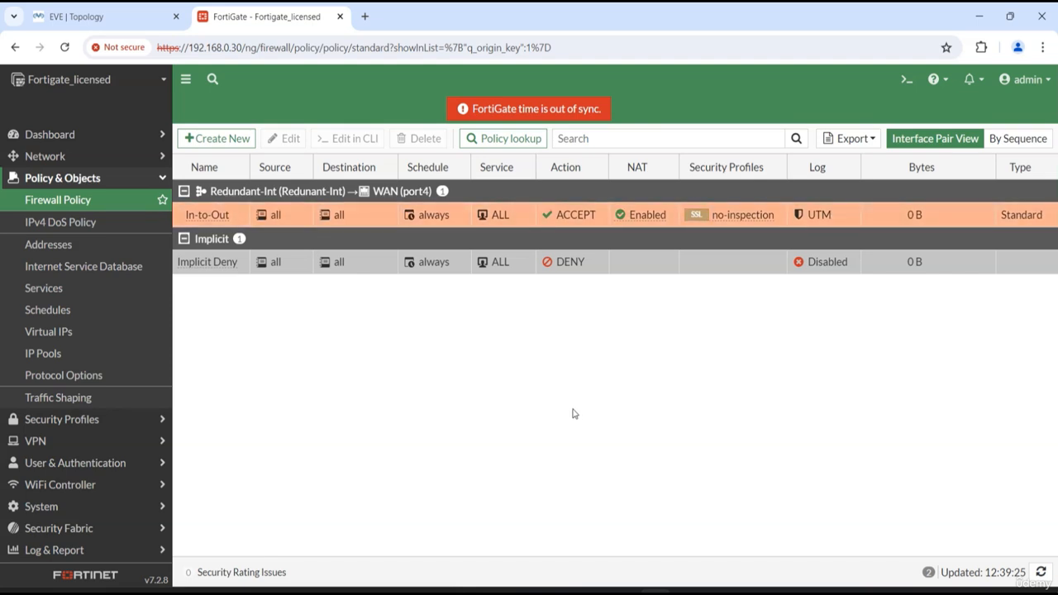
In the EVE topology, open Node6's console, ping the FortiGate at 10.10.10.1 from its terminal, and stop the ping
click(161, 14)
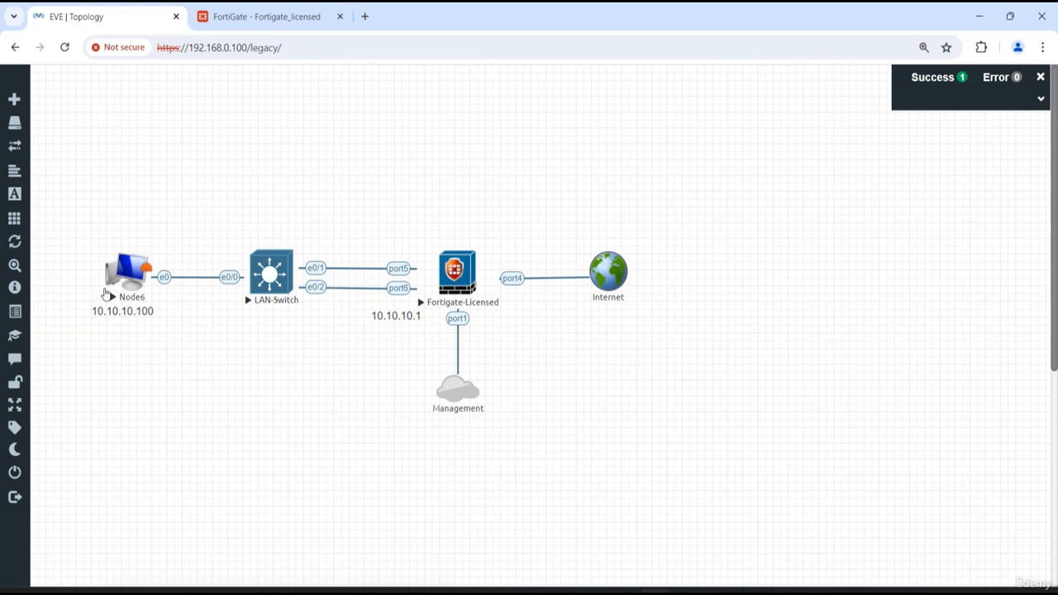
click(125, 276)
drag(244, 82, 720, 109)
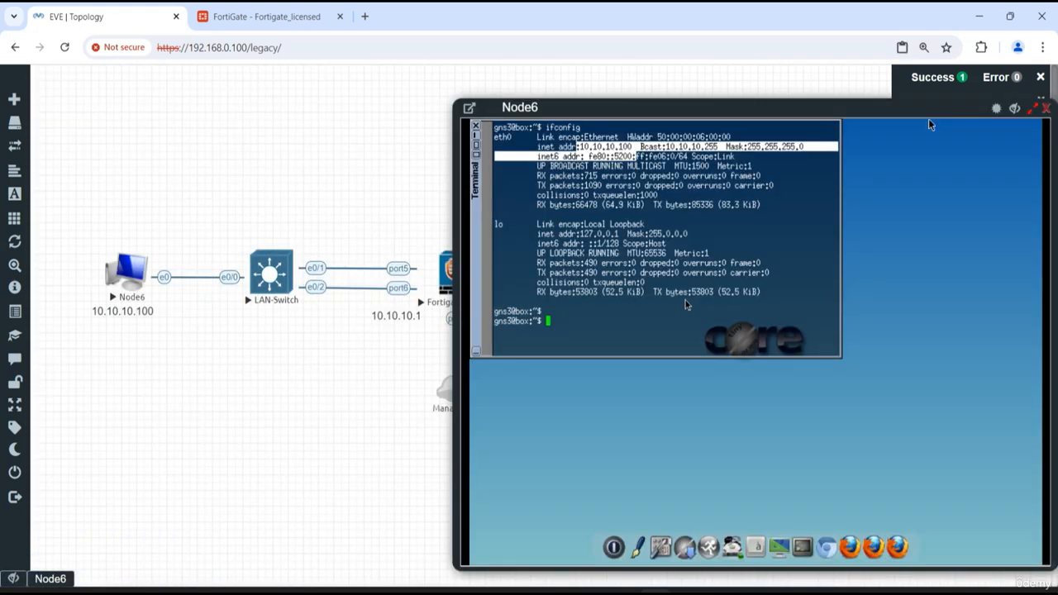
click(644, 277)
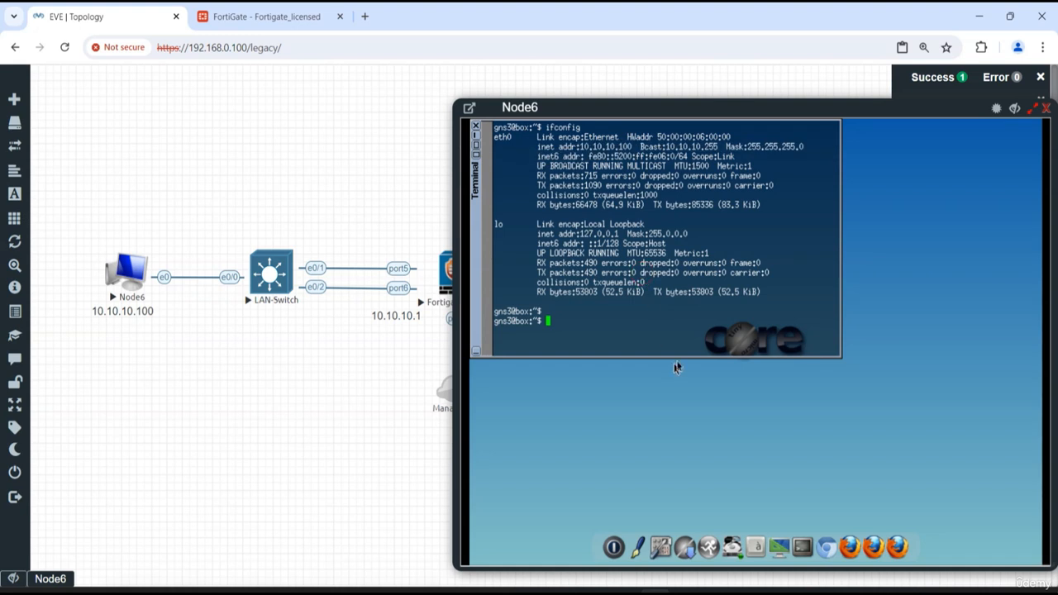
key(Return)
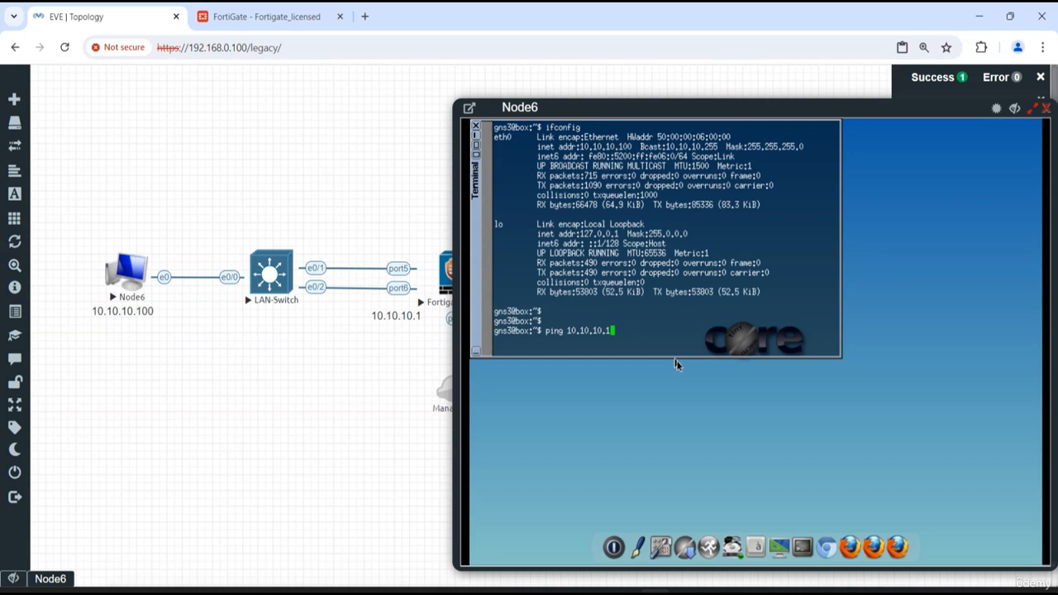
key(Return)
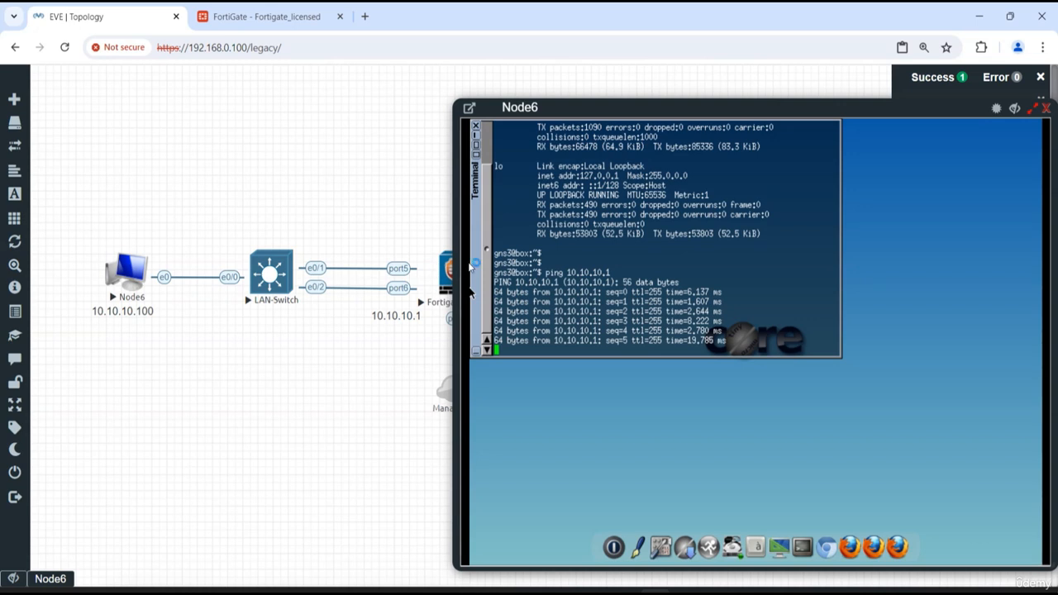
key(ctrl+c)
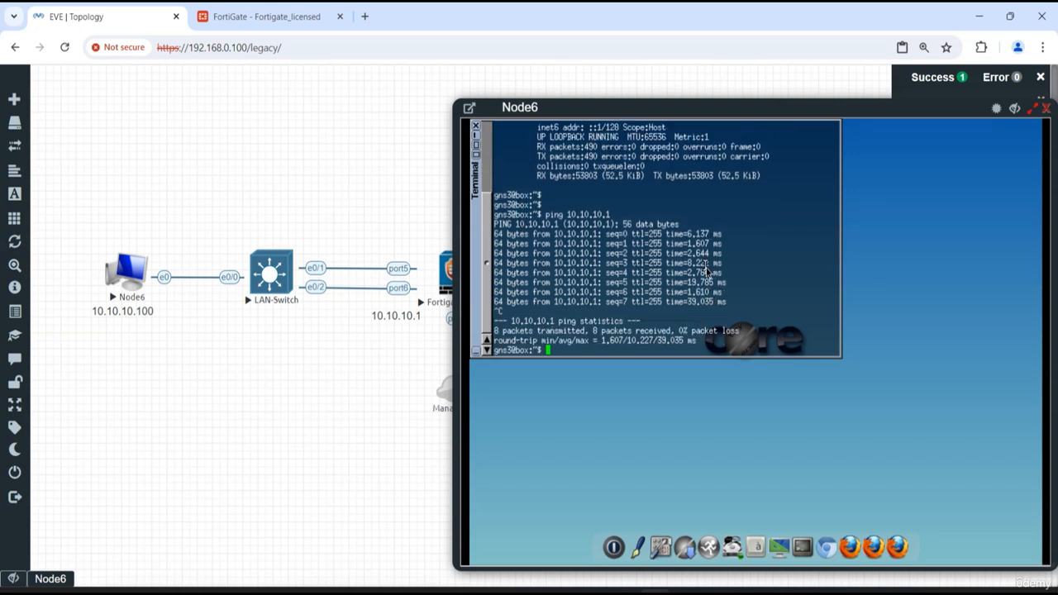
Start a continuous ping to 8.8.8.8 from Node6, and hide the console window while it runs
key(Return)
key(Return)
key(Return)
key(Return)
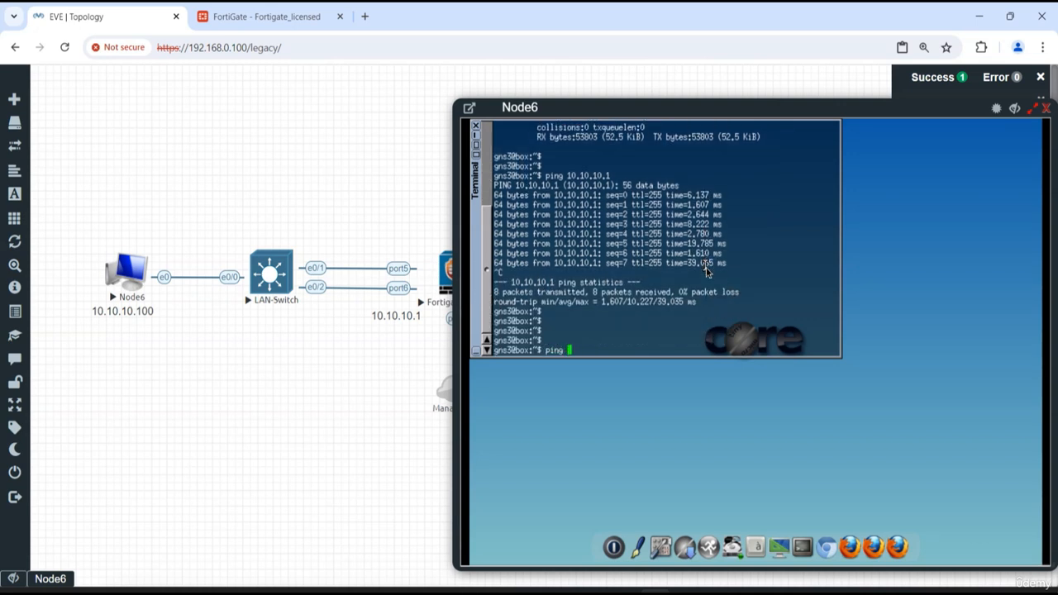
text(ping 8.8.8.8)
key(Return)
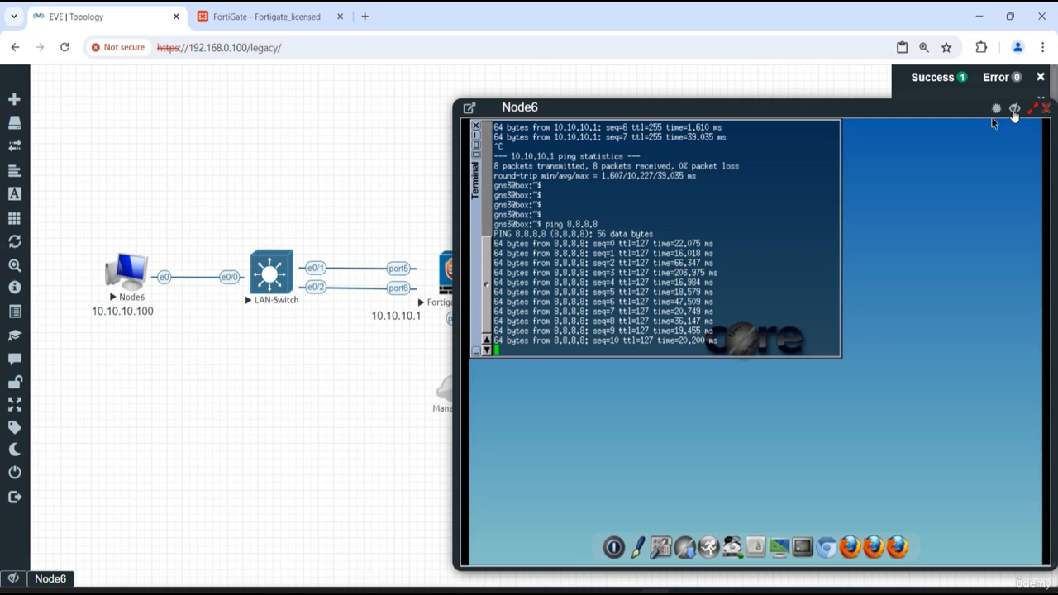
click(1015, 111)
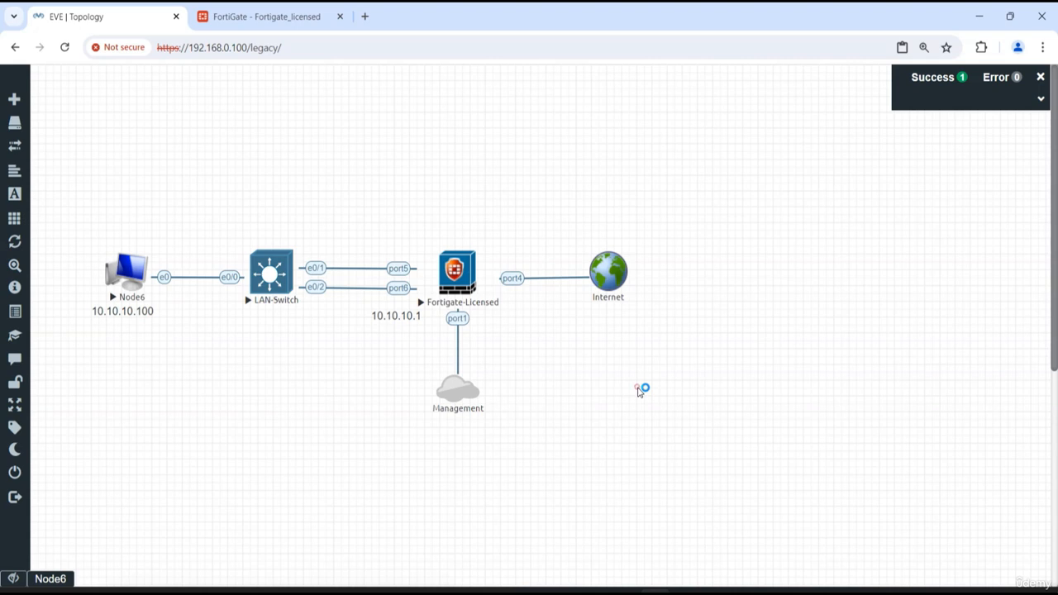
Start a packet capture on the FortiGate's port5, and narrow the capture window to uncover the firewall node in the topology
right_click(459, 273)
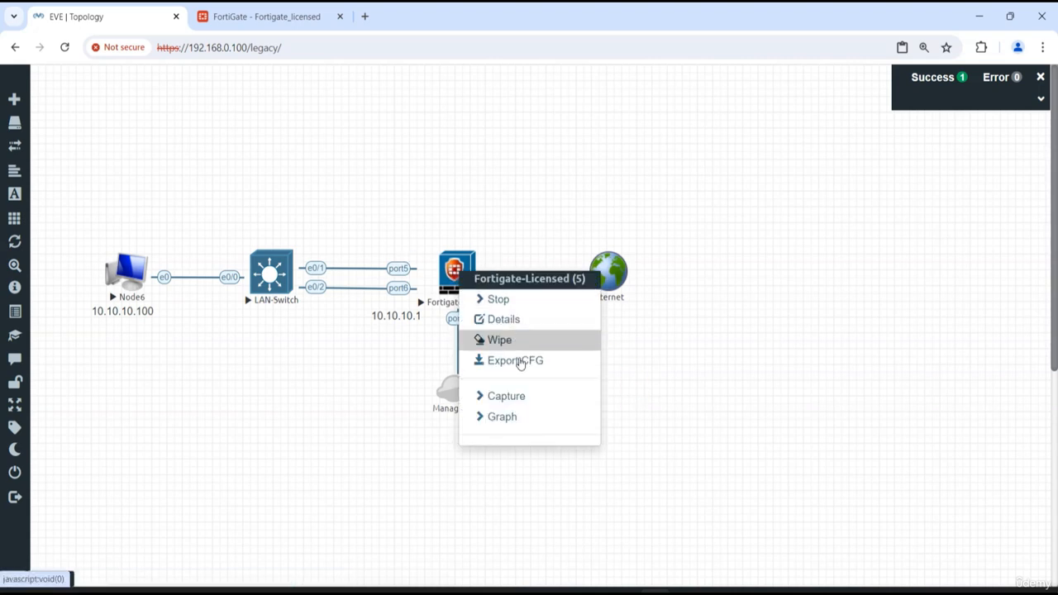
mouse_move(515, 396)
click(630, 480)
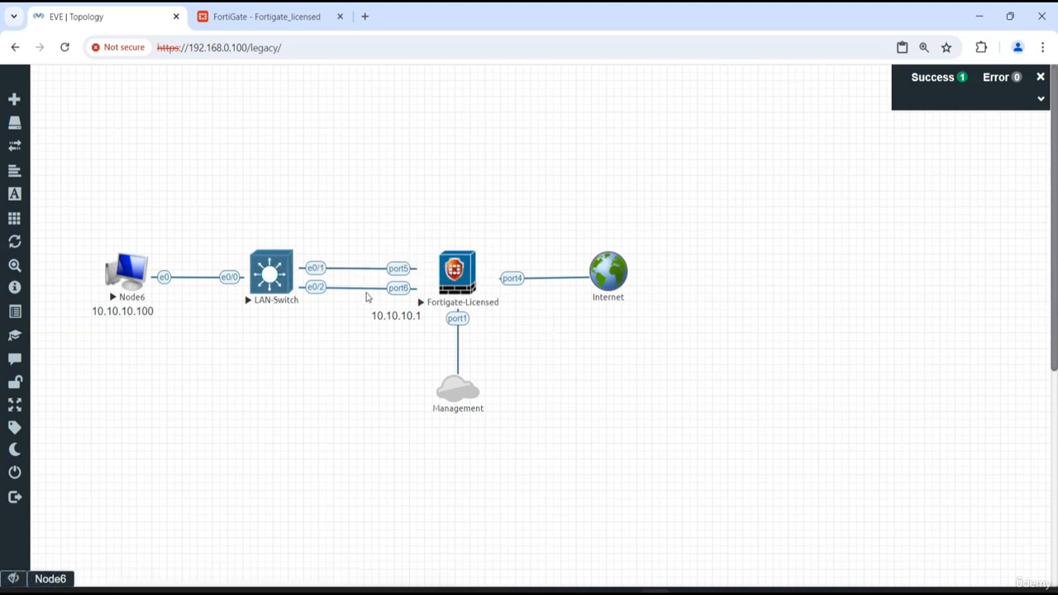
click(436, 285)
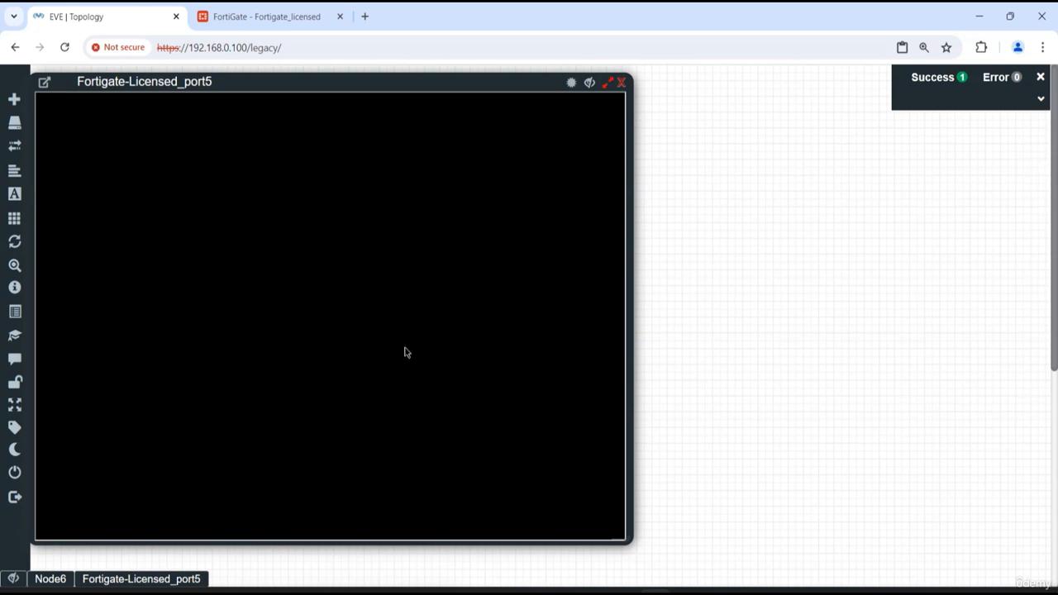
click(802, 298)
click(390, 374)
drag(628, 279, 408, 264)
right_click(456, 271)
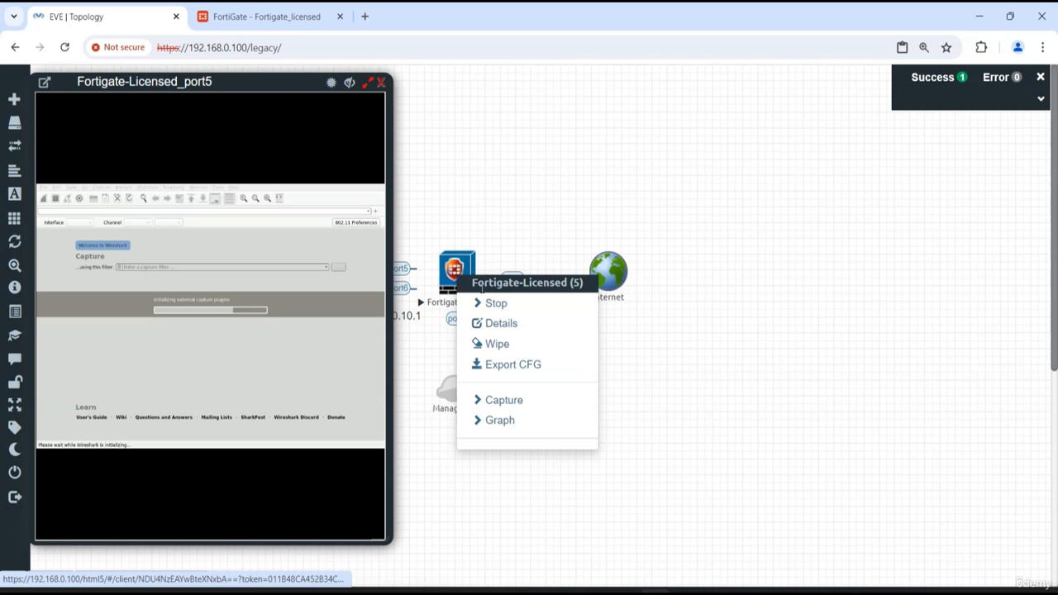
click(505, 403)
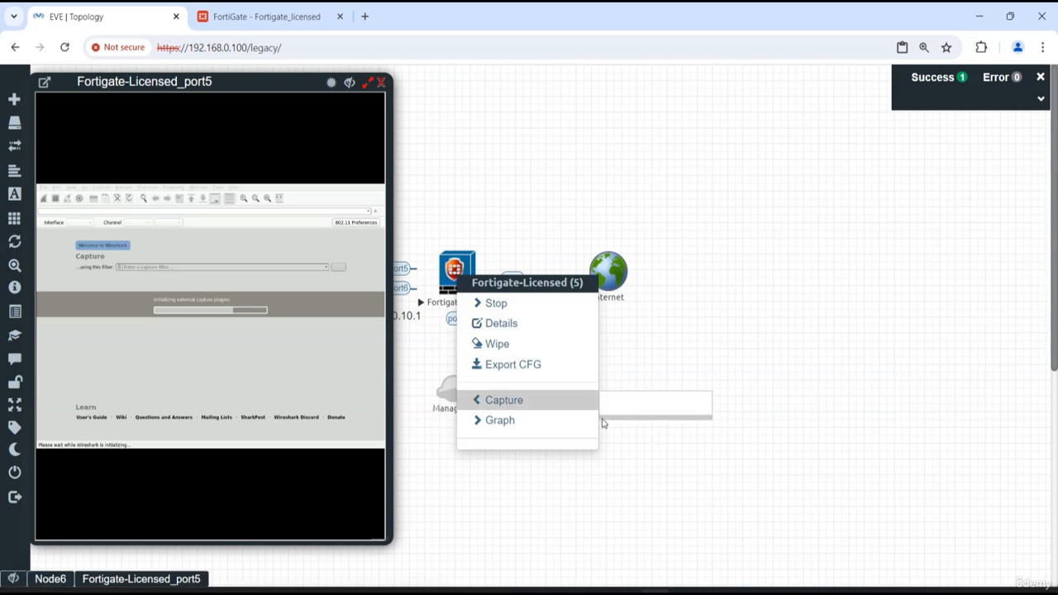
click(533, 405)
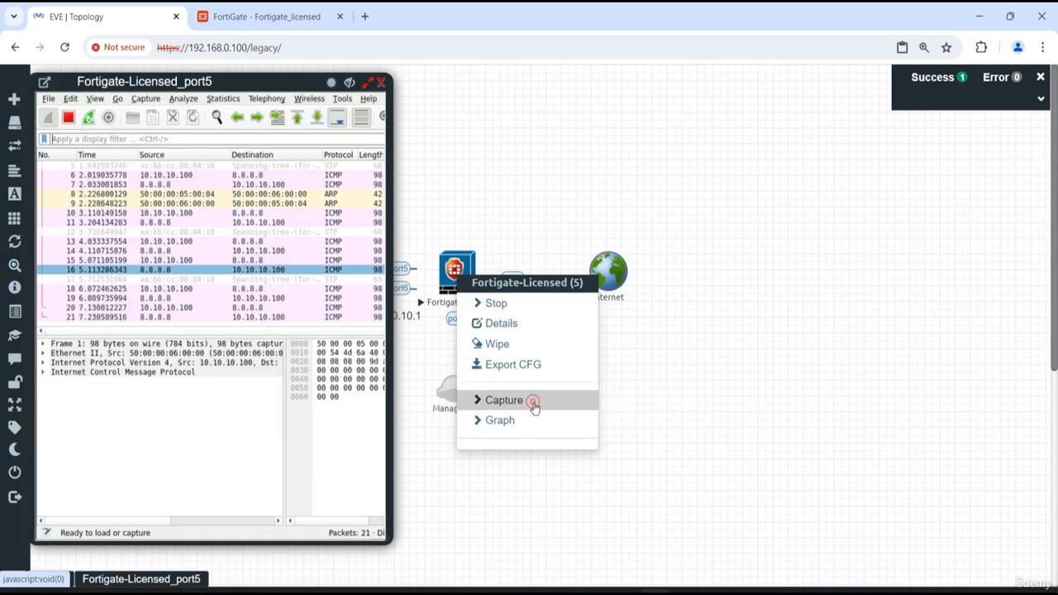
Filter the port5 capture by icmp and examine the ping packets between 10.10.10.100 and 8.8.8.8
click(228, 139)
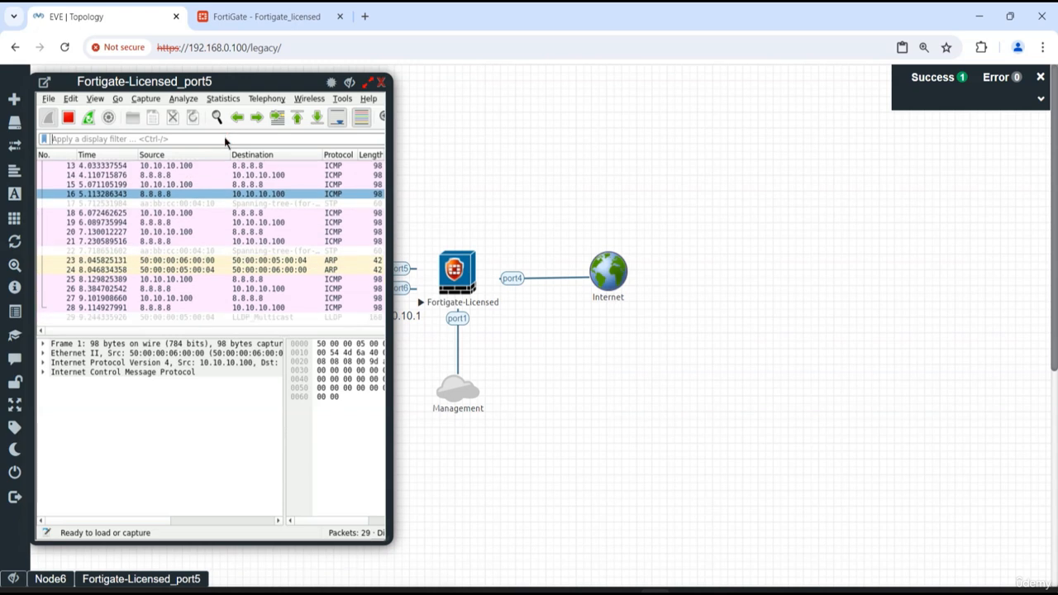
text(icmp)
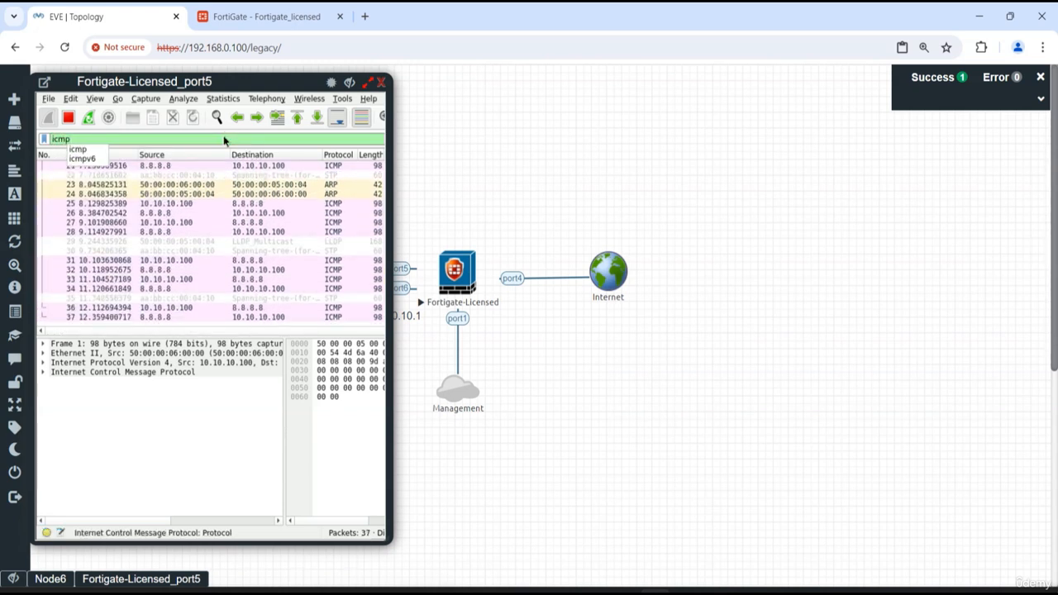
key(Return)
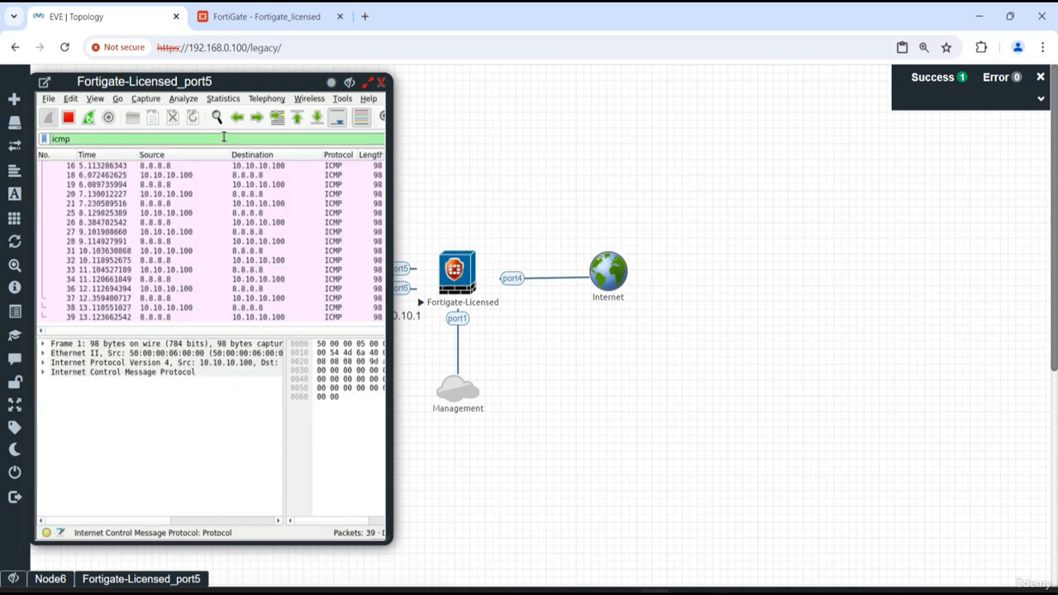
click(183, 205)
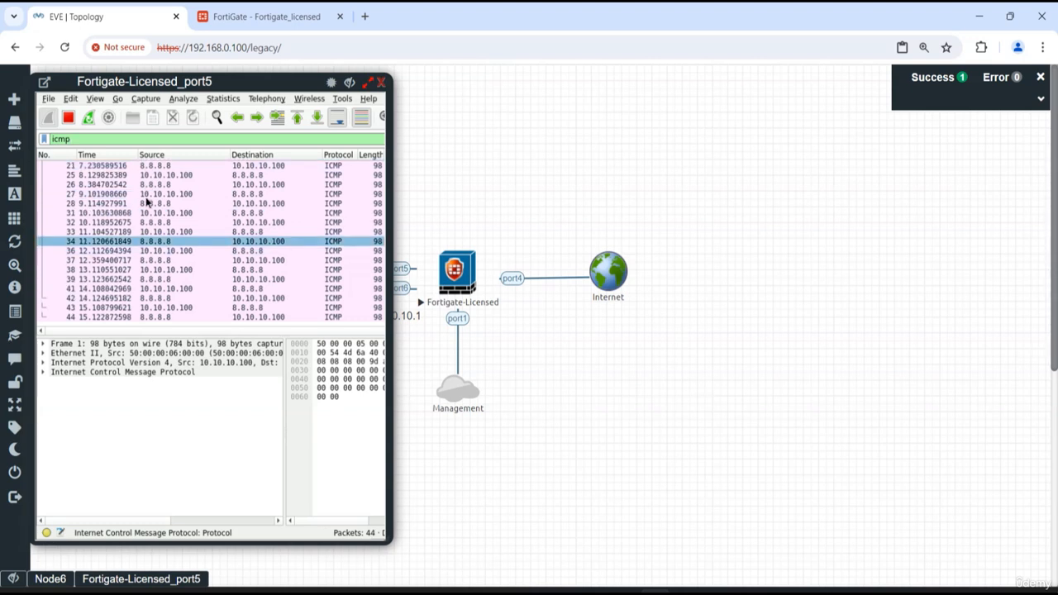
click(172, 234)
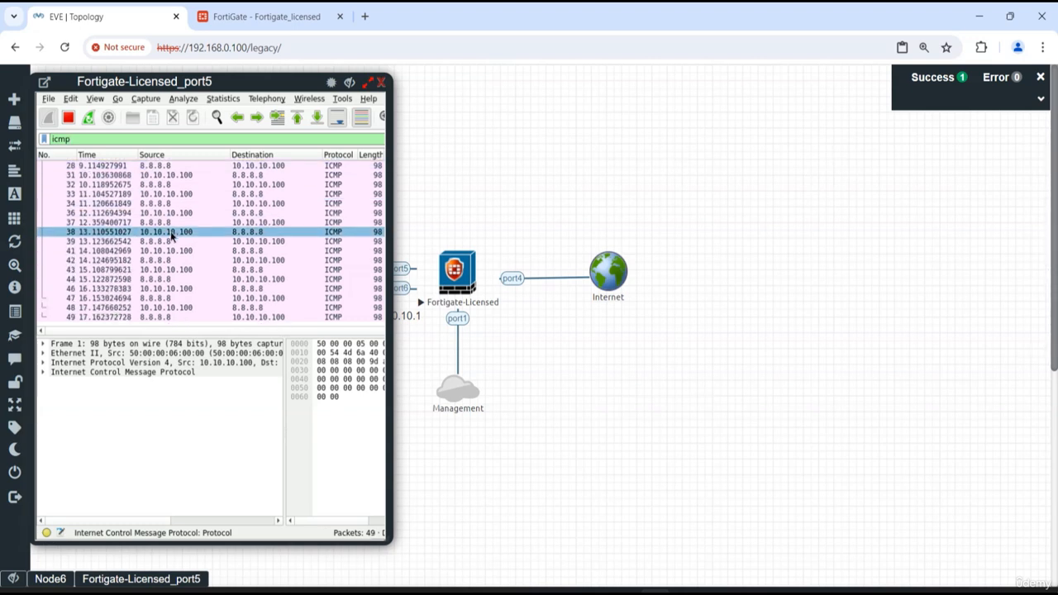
click(154, 185)
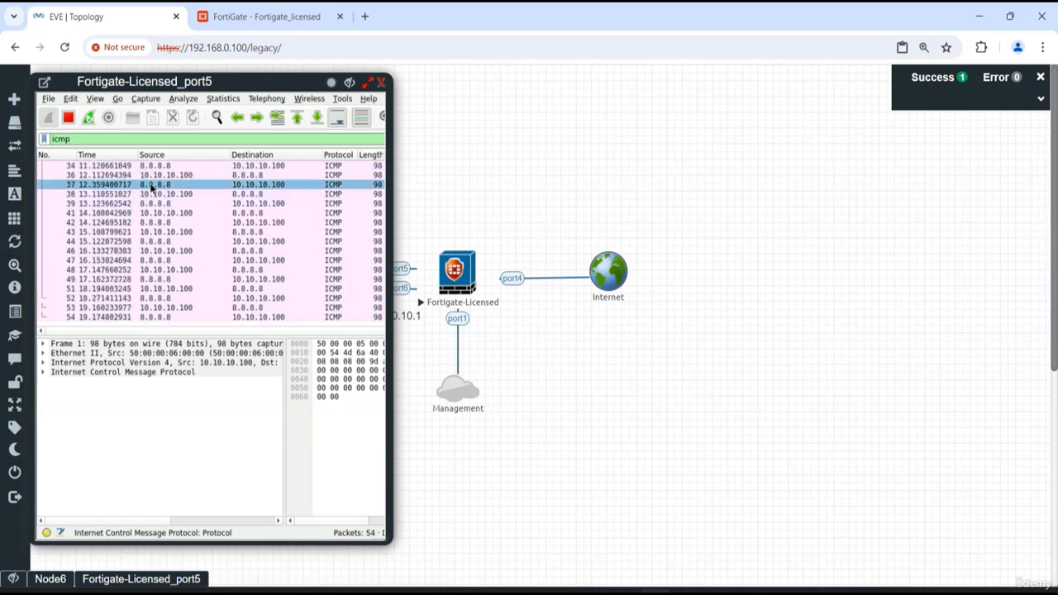
click(156, 185)
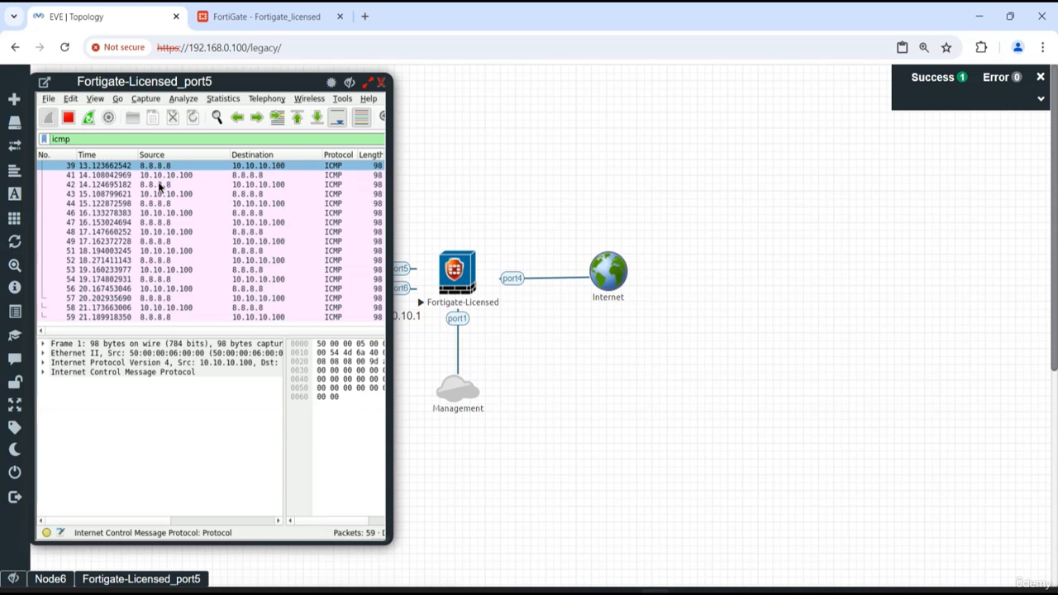
click(174, 187)
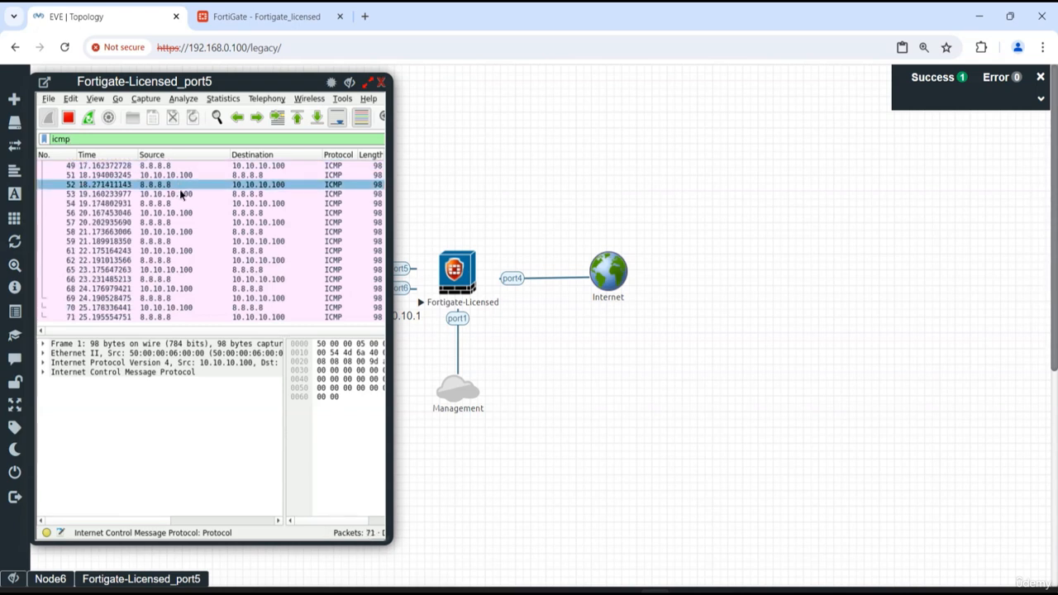
click(219, 204)
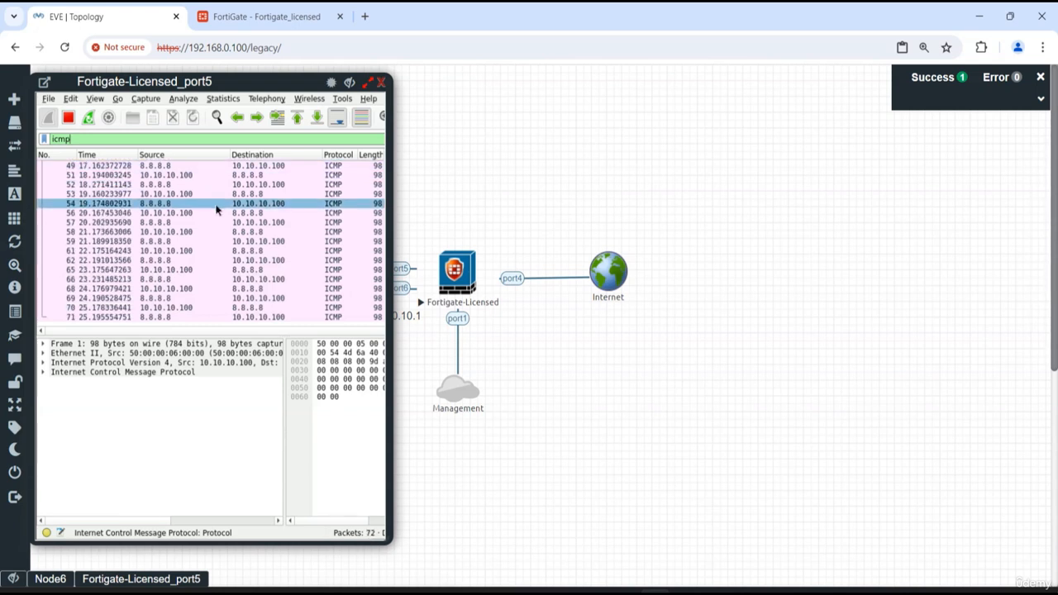
Try to start a packet capture on the FortiGate's port6 beside the port5 capture, and close the port6 capture window
right_click(464, 277)
click(535, 404)
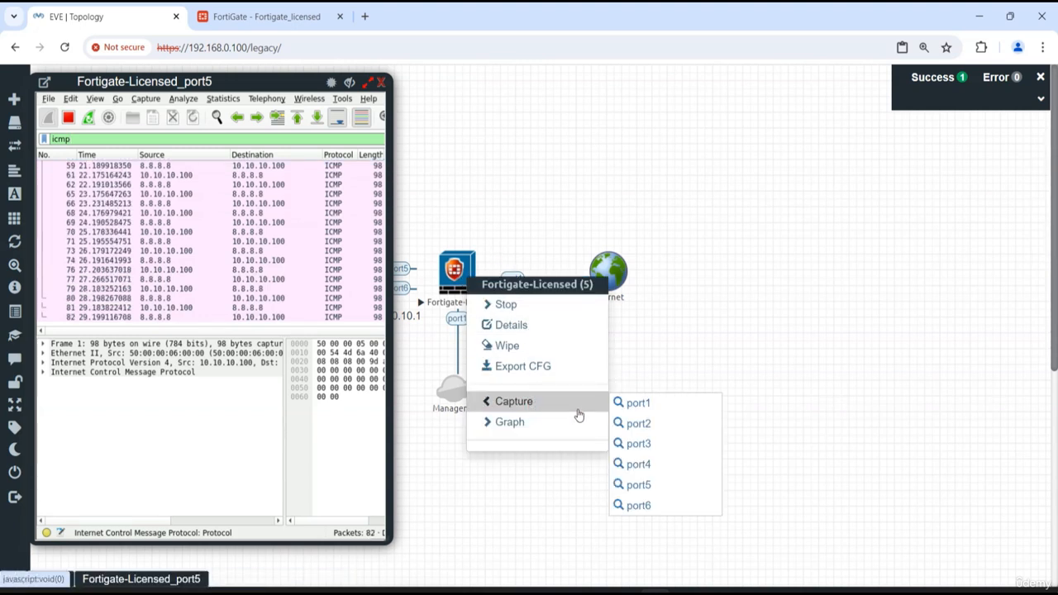
click(634, 505)
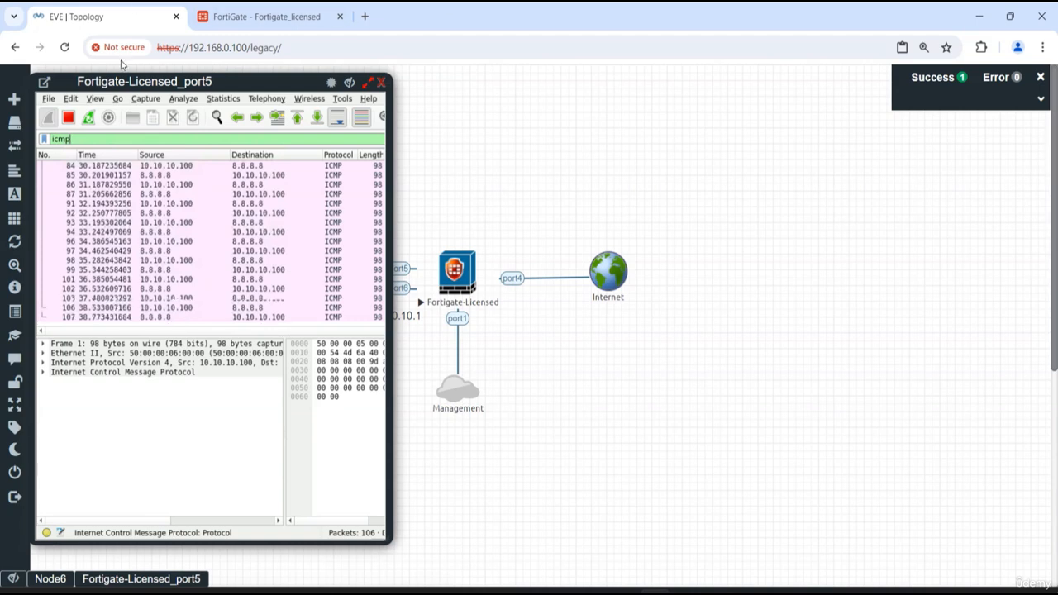
drag(226, 81, 734, 87)
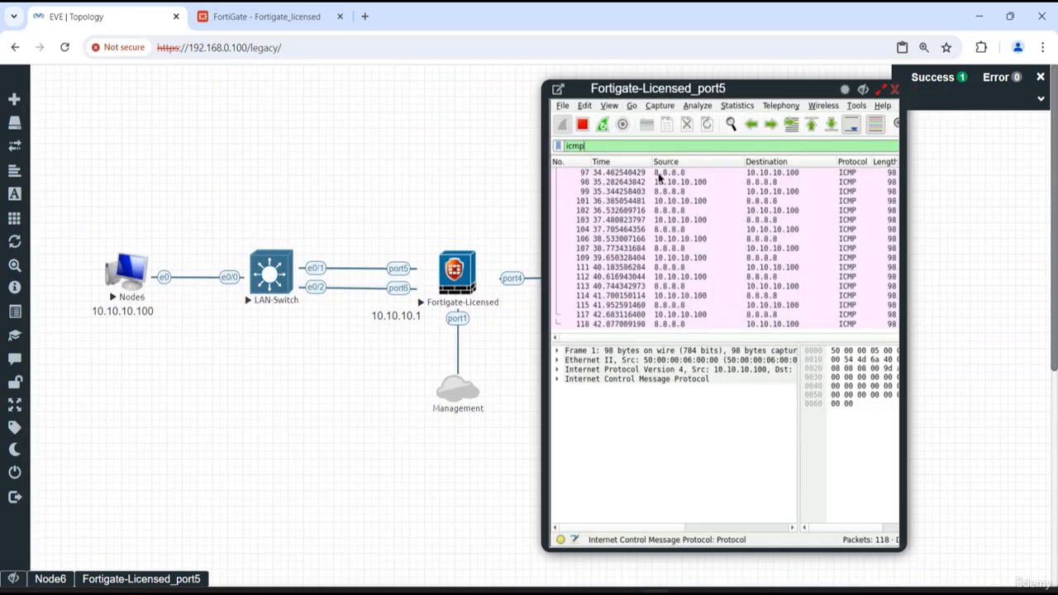
click(658, 174)
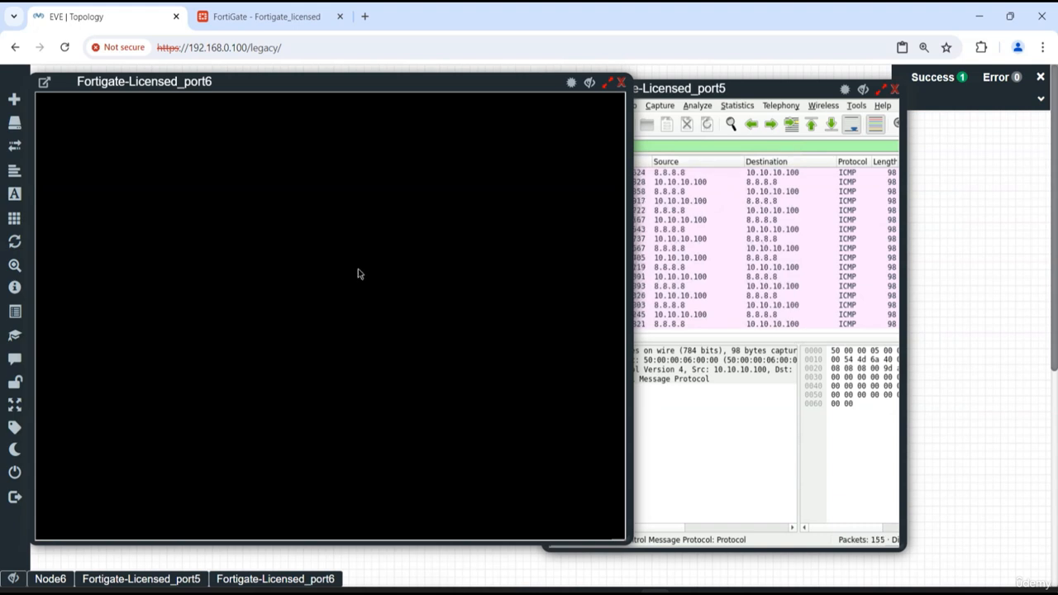
click(390, 376)
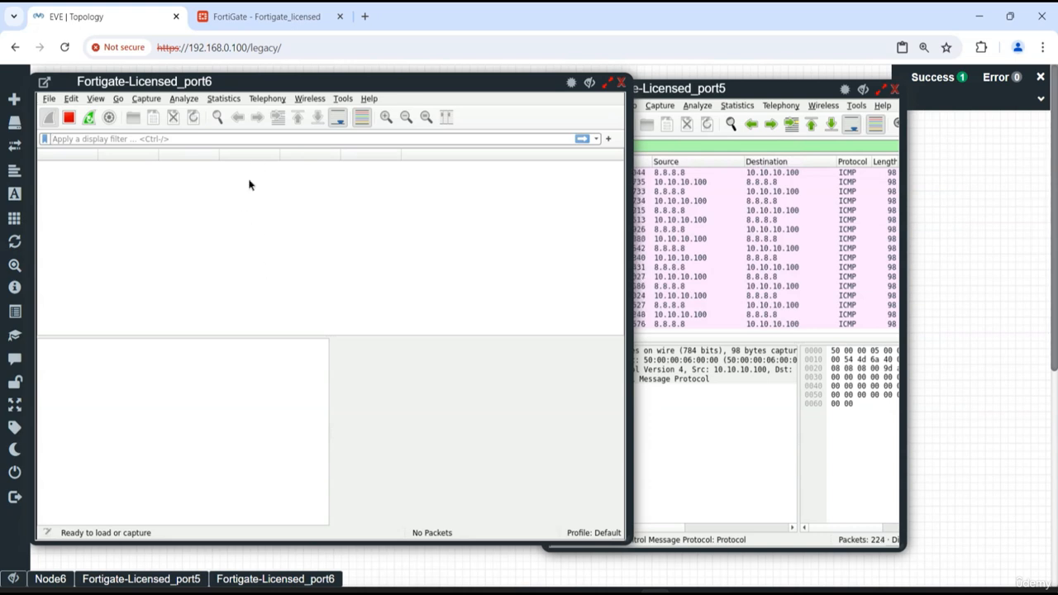
click(621, 86)
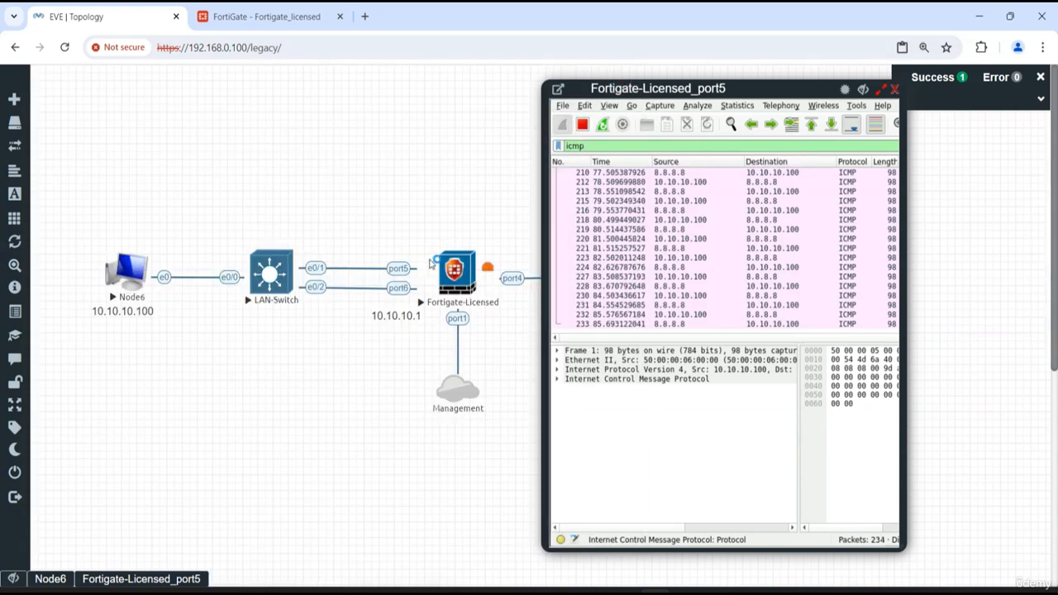
Move the port5 capture window clear of the firewall node and start a new packet capture on port6
right_click(461, 267)
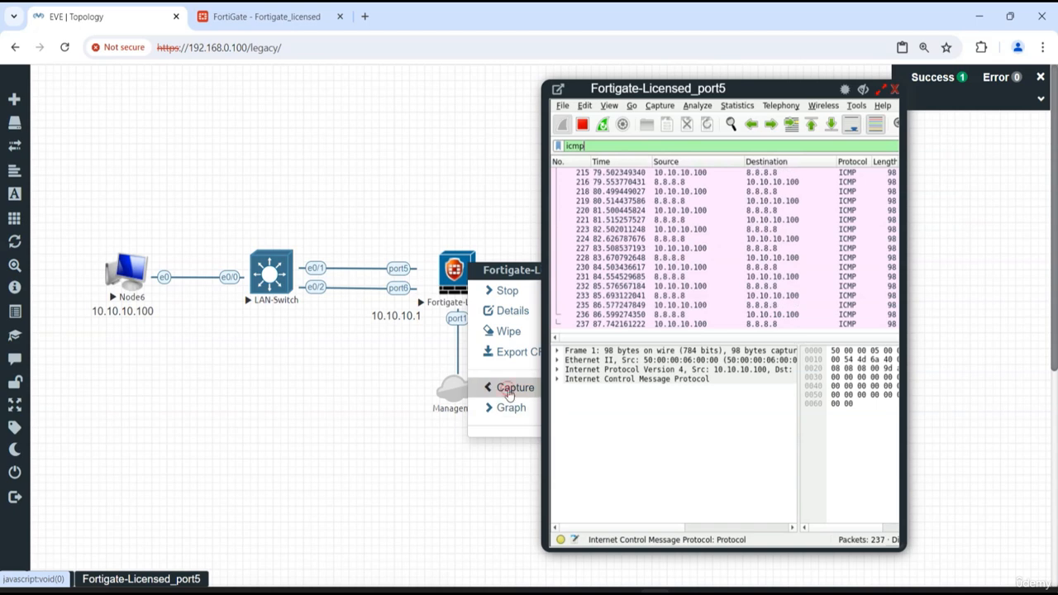
drag(718, 88, 214, 95)
right_click(447, 280)
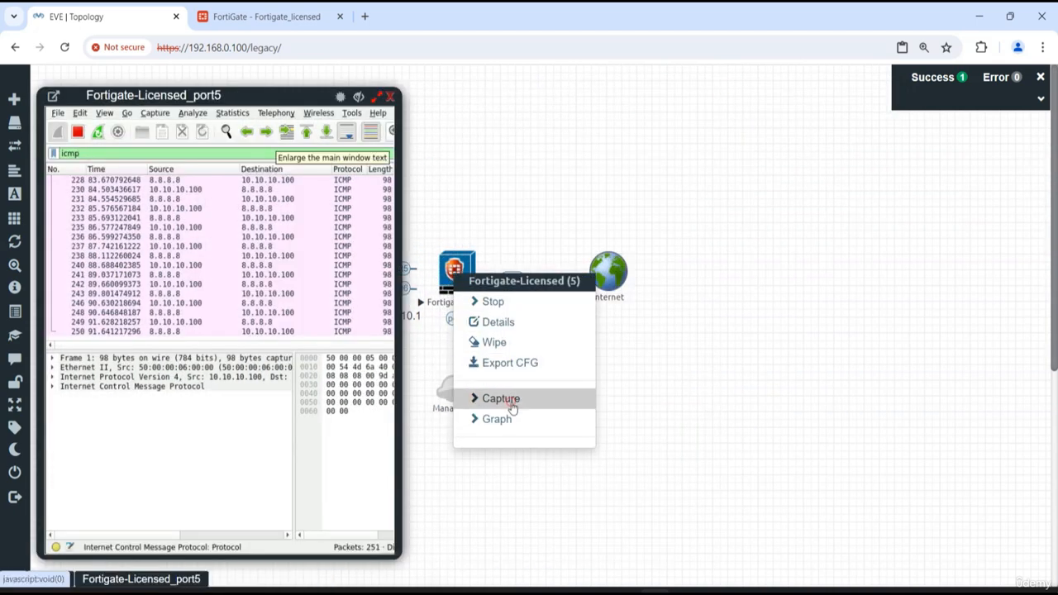
mouse_move(555, 400)
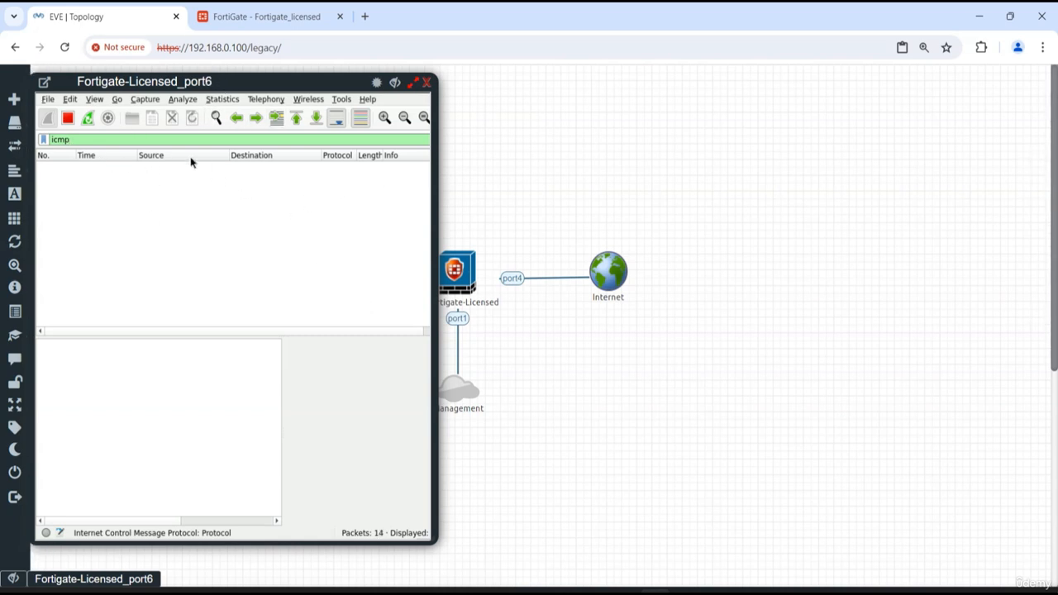
Clear the port6 capture's display filter to check its unfiltered traffic, and reapply the icmp filter
drag(99, 141, 21, 134)
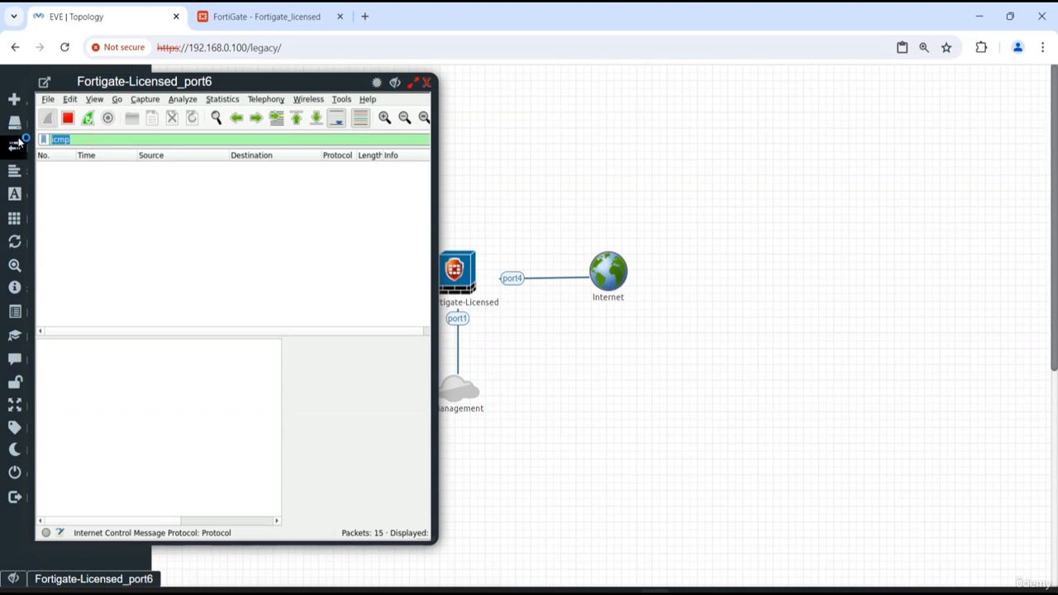
key(BackSpace)
key(Return)
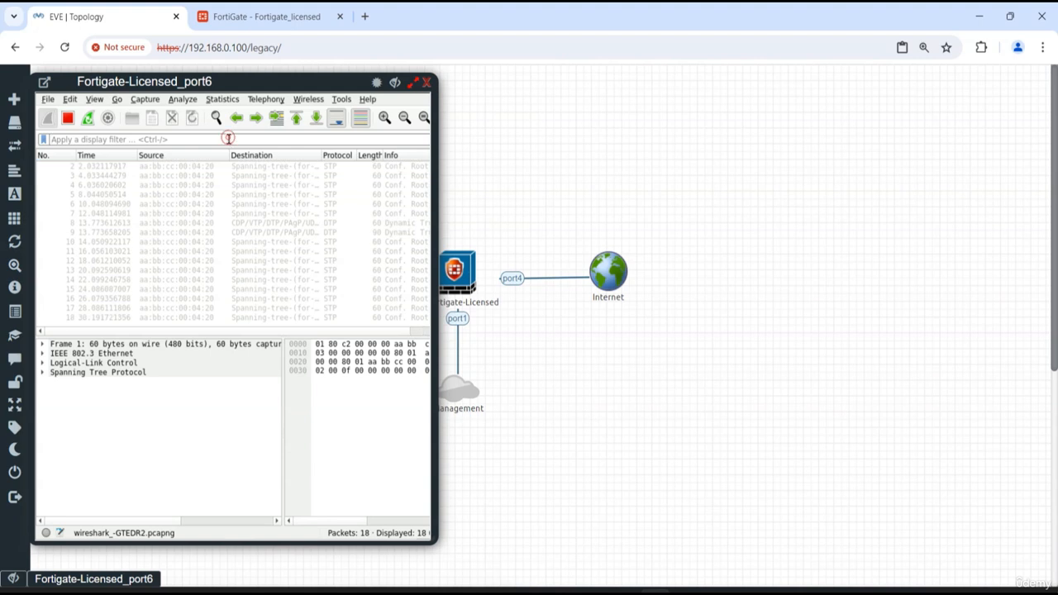
text(icmp)
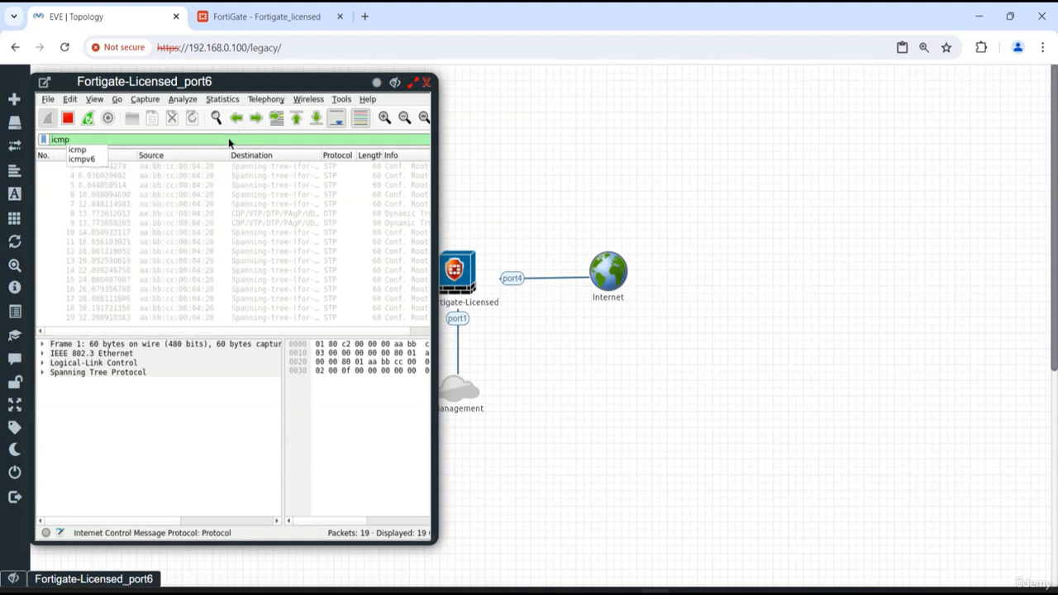
key(Return)
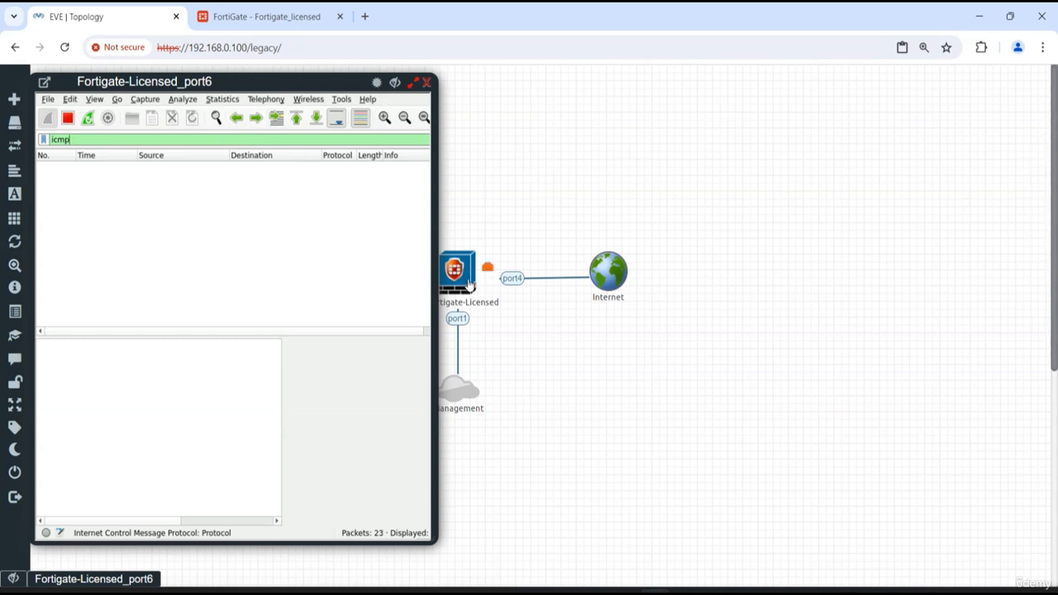
Start a packet capture on the FortiGate's port5 with the Ethernet link type, and place its window beside the port6 capture
right_click(467, 284)
mouse_move(507, 410)
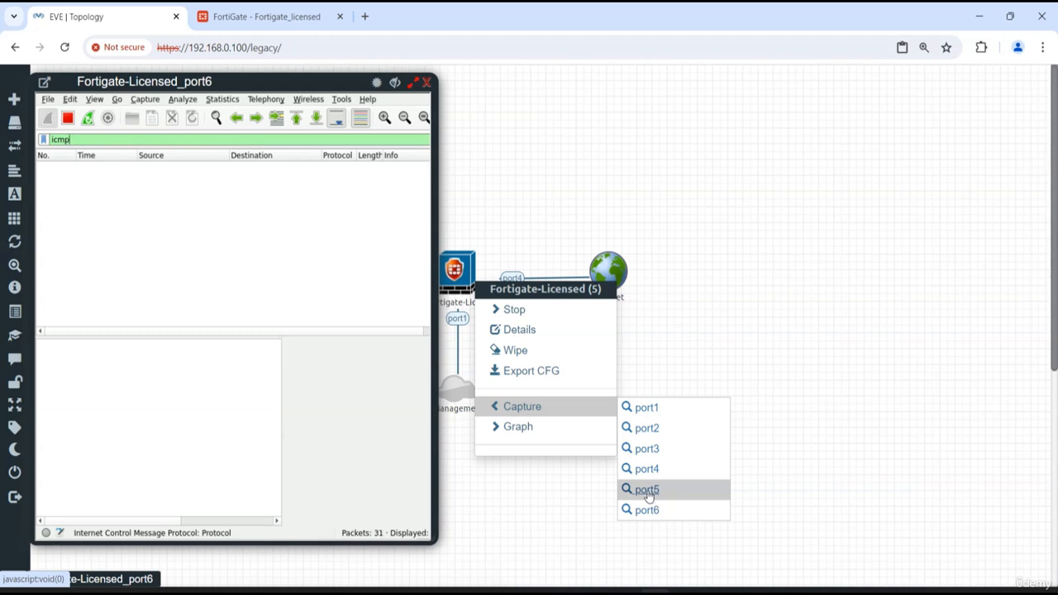
click(647, 490)
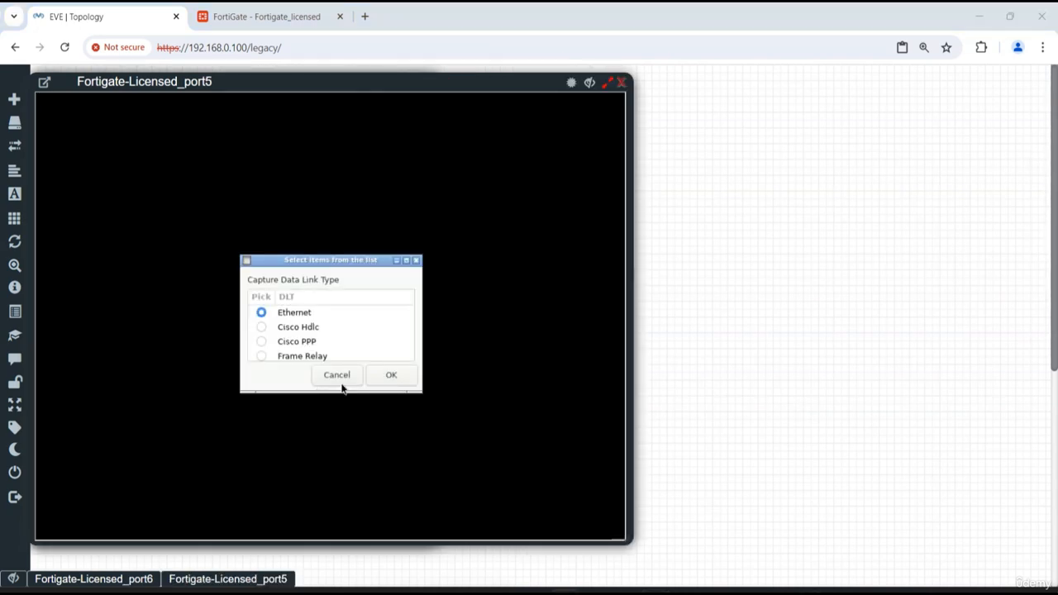
click(389, 374)
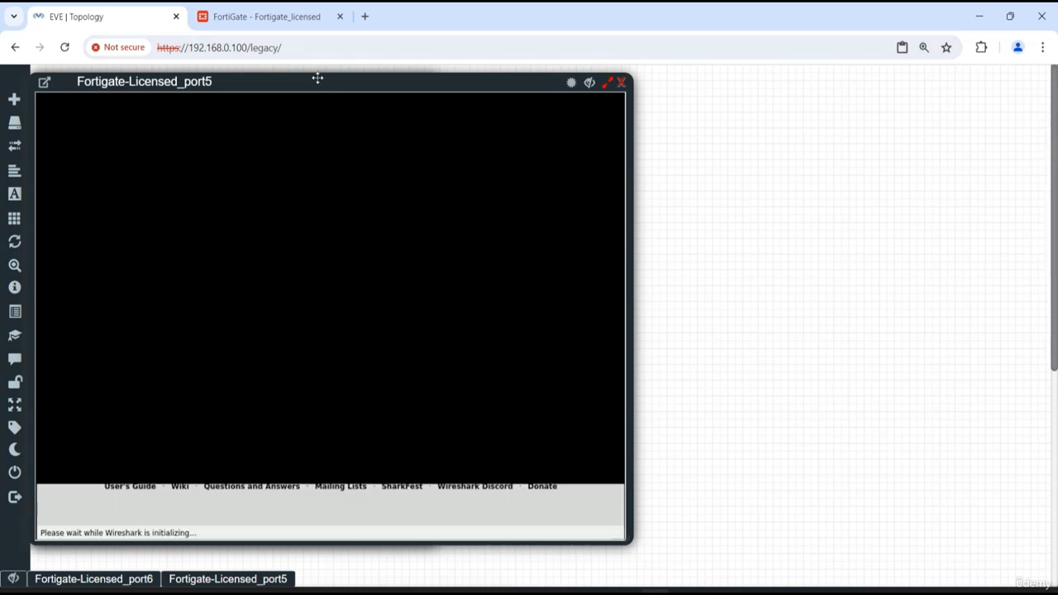
drag(316, 78, 722, 82)
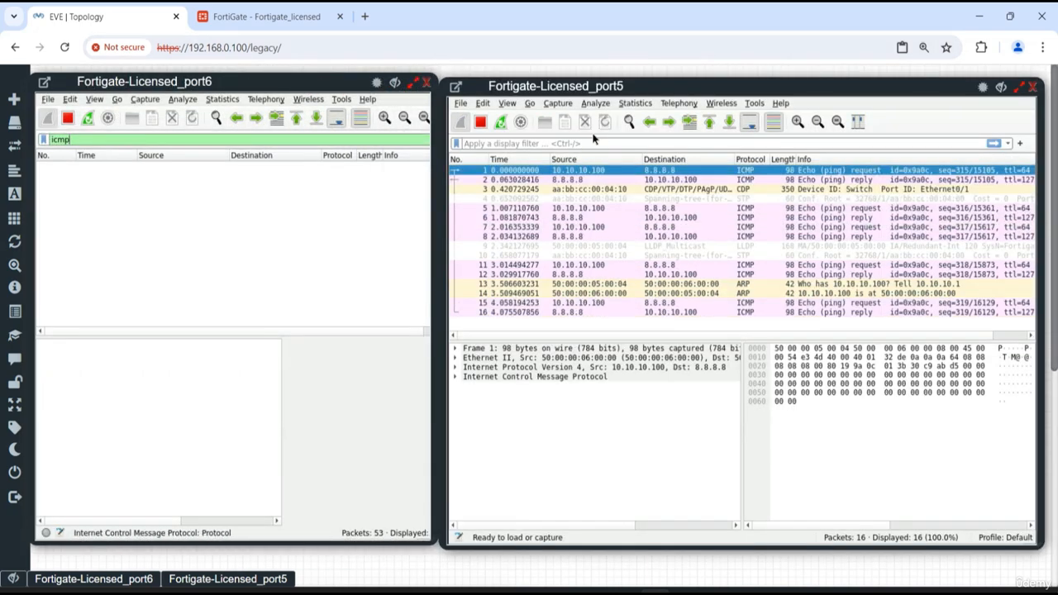
Filter the new port5 capture by icmp and select one of its ping packets to compare with the port6 capture
text(icmp)
key(Return)
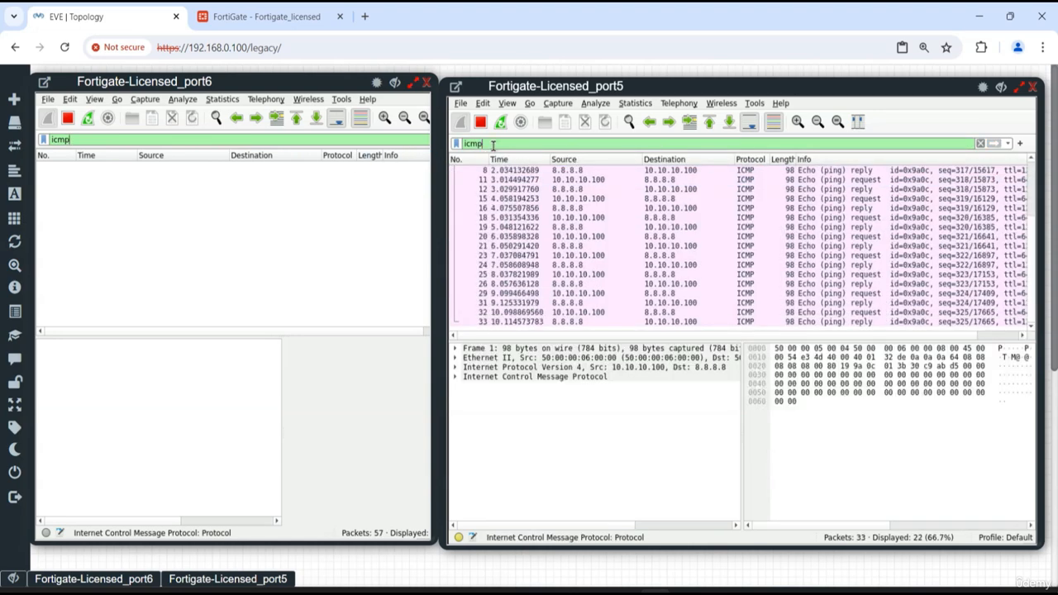
click(505, 236)
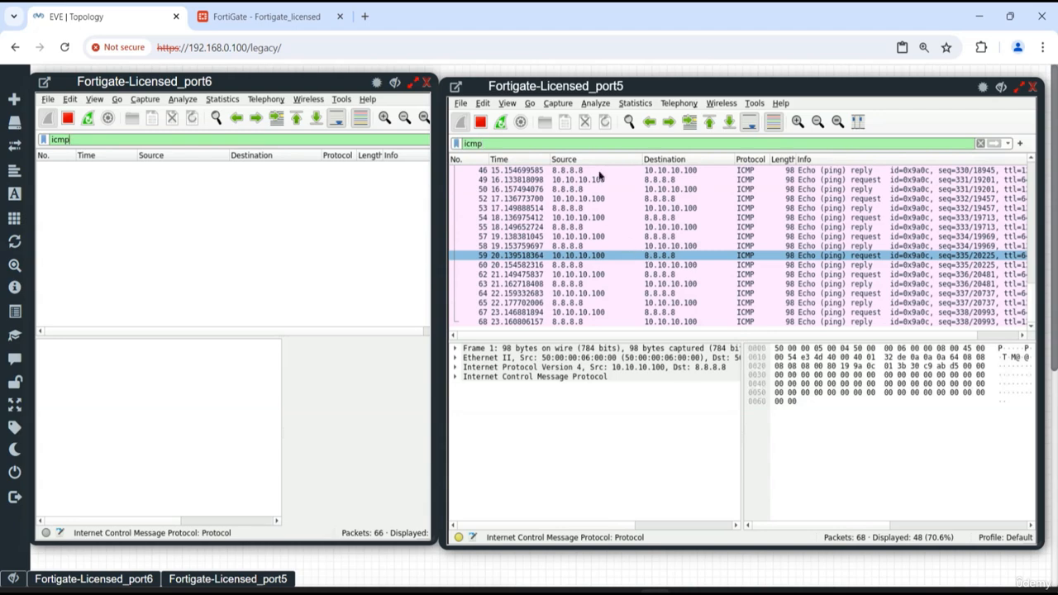
Switch to the FortiGate web interface and check the member ports of Redundant-Int in the network interfaces list
click(234, 17)
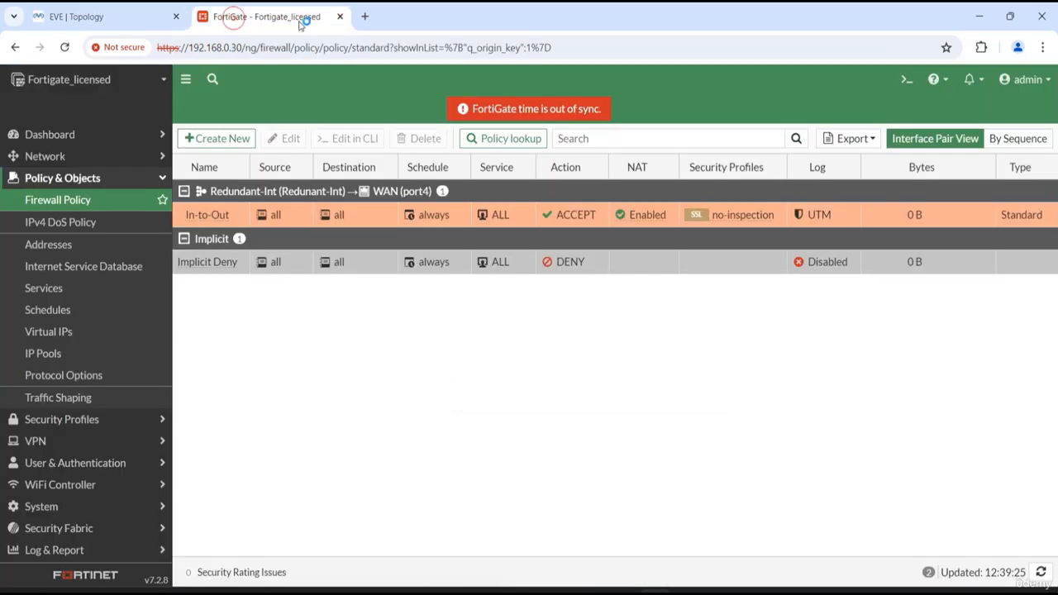
click(71, 156)
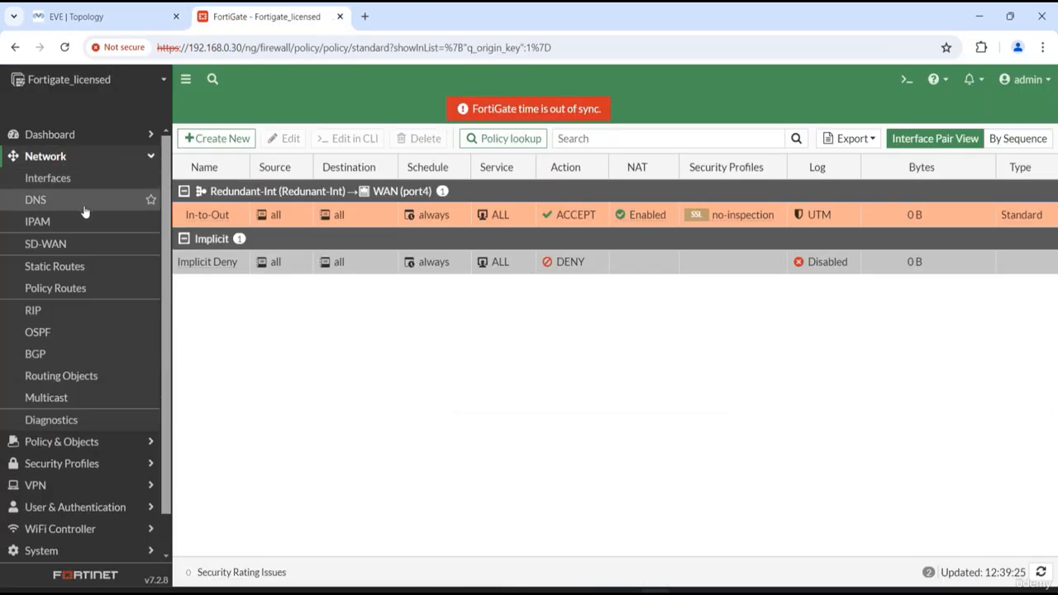
click(74, 185)
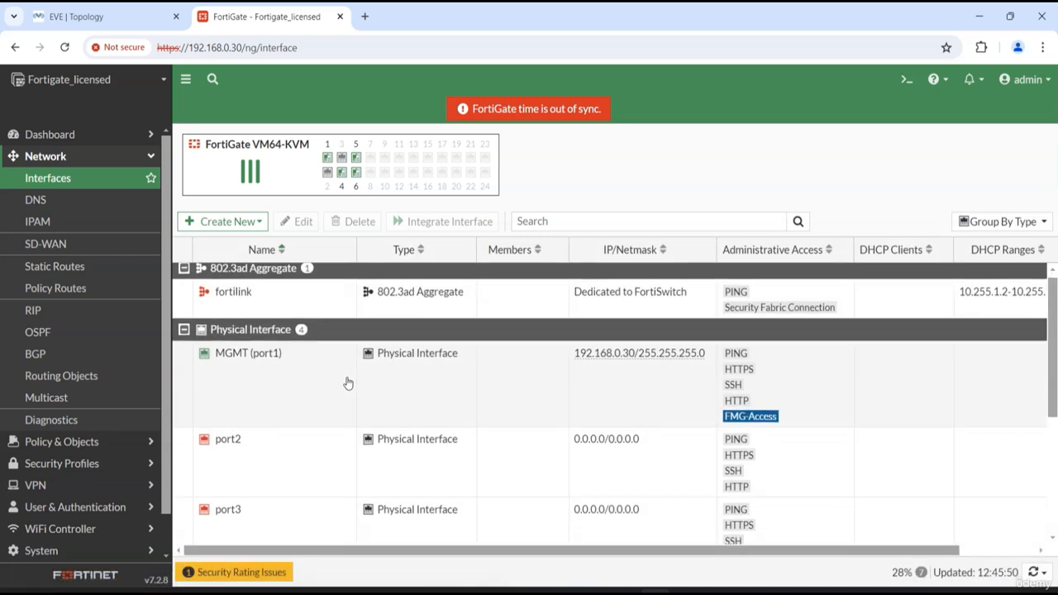
scroll(347, 384, down, 3)
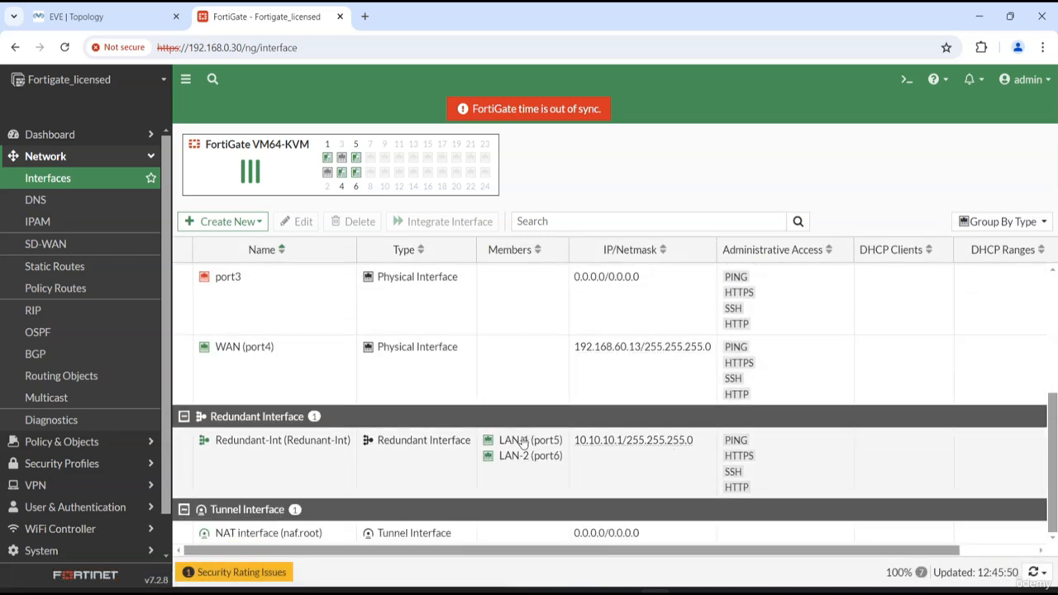
Open the Redundant-Int interface for editing, and check the port6 and port5 captures in the EVE topology before returning to FortiGate
double_click(528, 446)
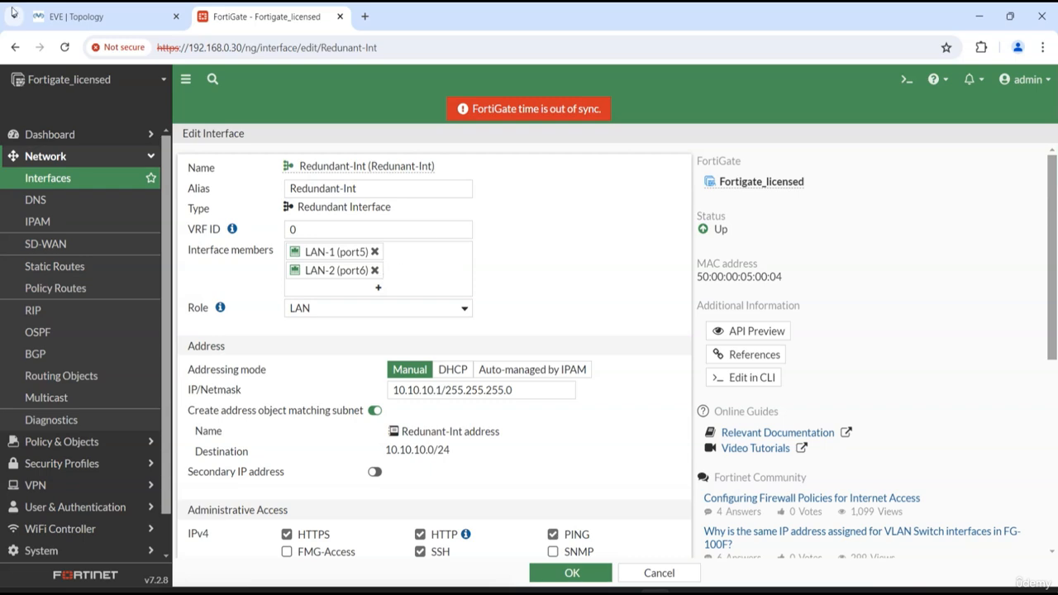
click(145, 18)
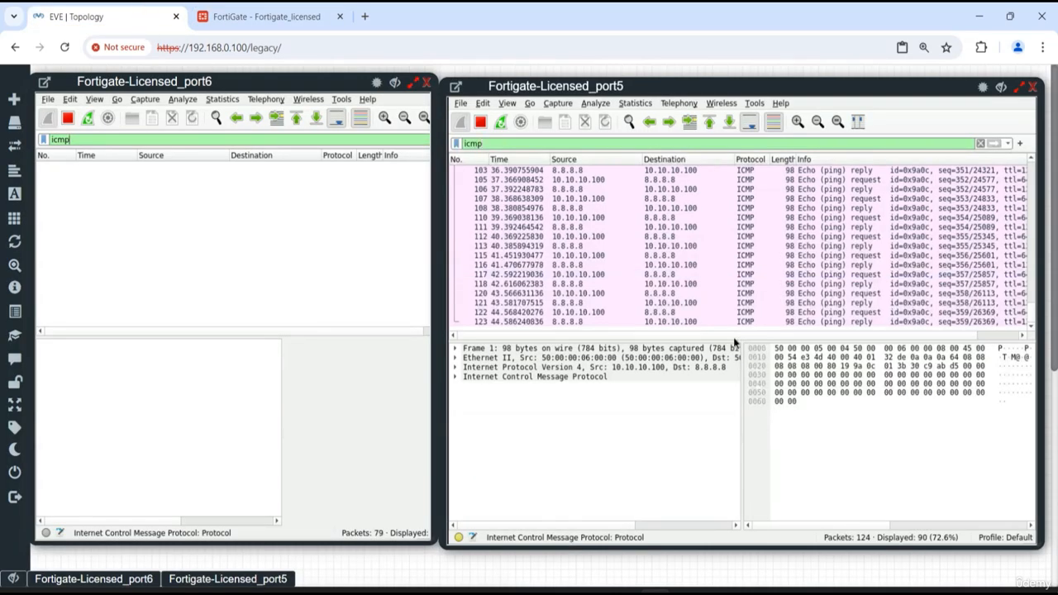
click(276, 18)
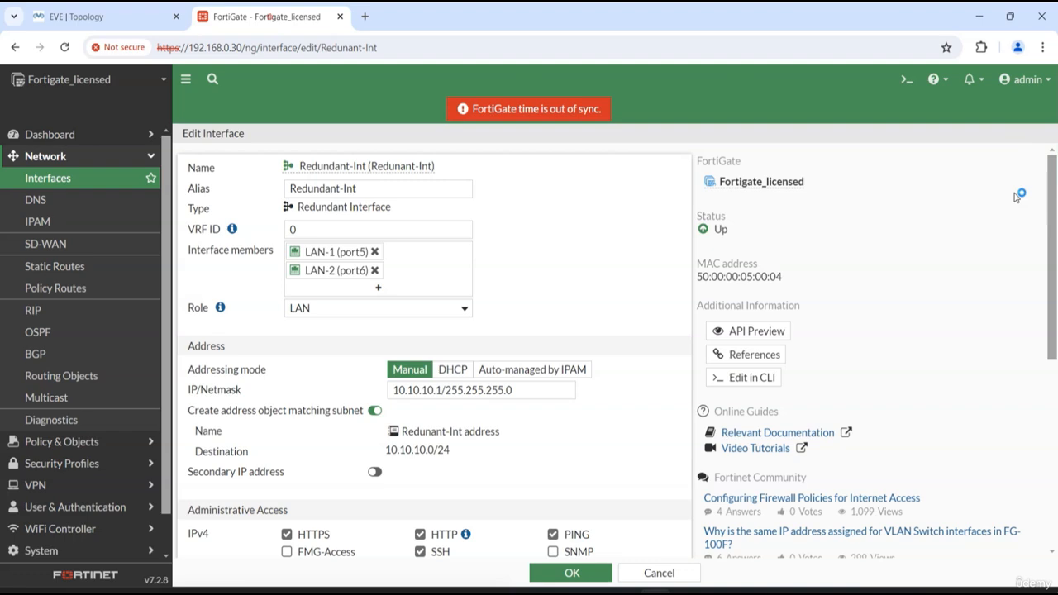
Open the FortiGate CLI console, and compare the ping traffic in the port6 and port5 captures before returning to the console
click(904, 79)
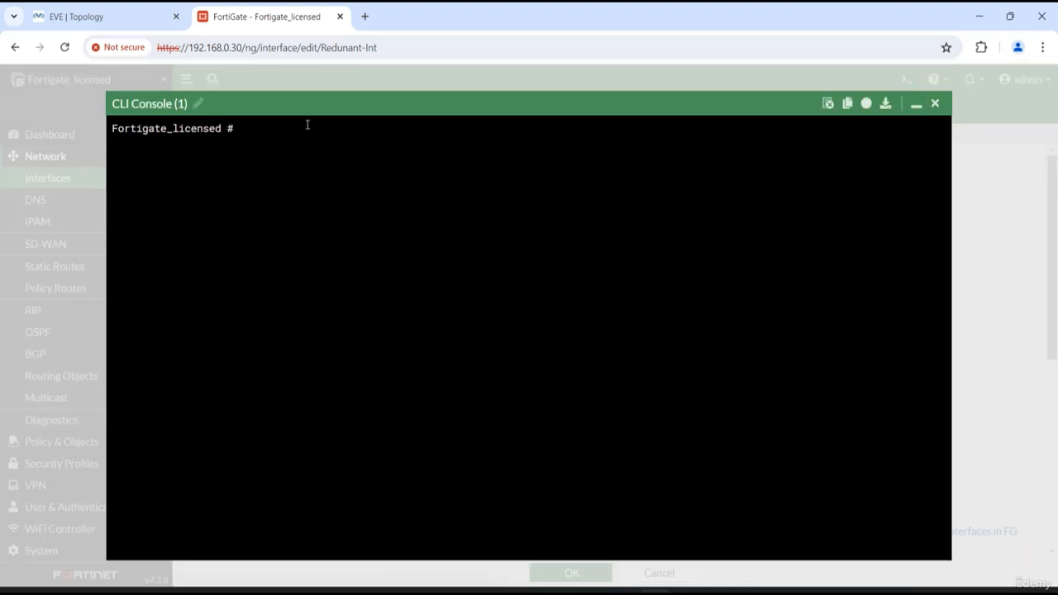
click(109, 15)
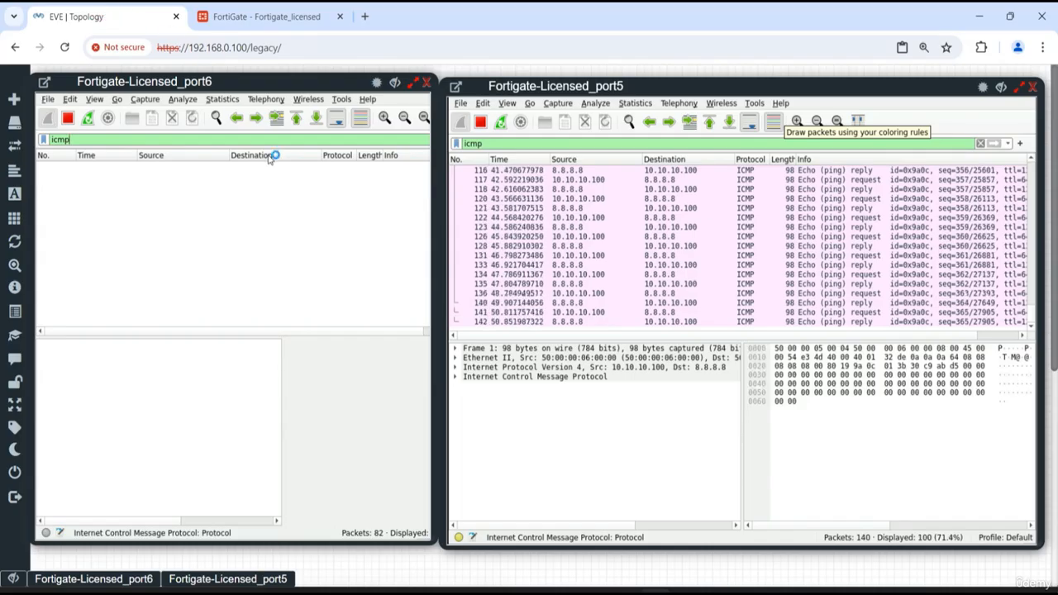
click(376, 83)
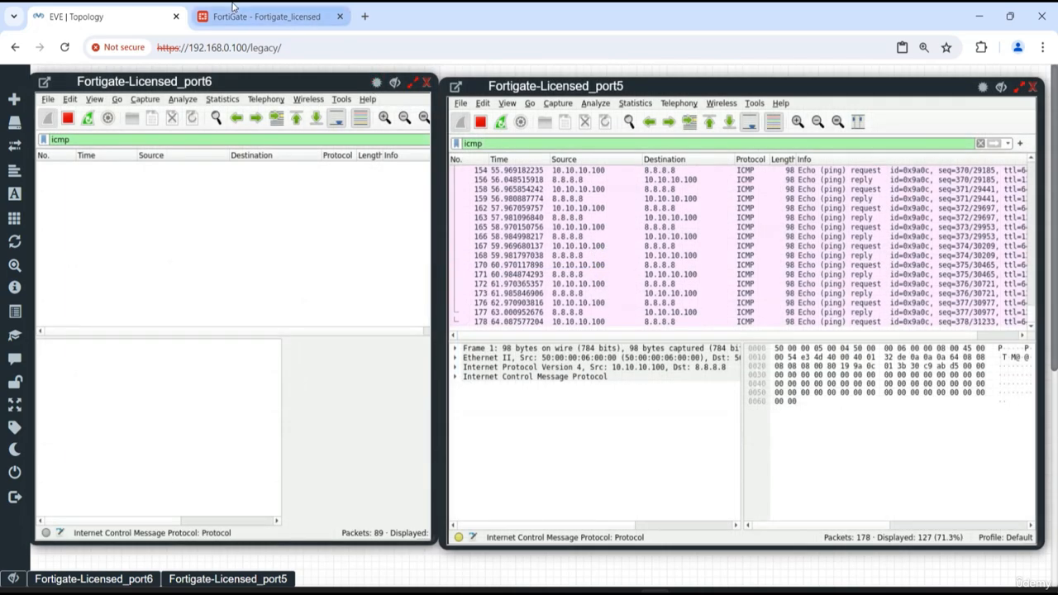
click(238, 14)
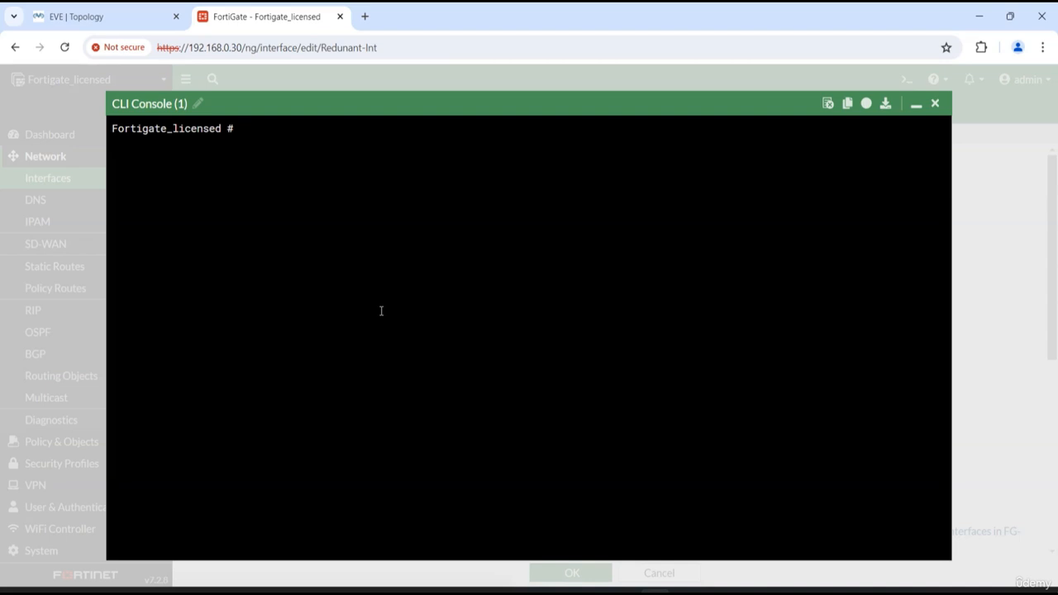
Enter the system interface configuration in the CLI and open port5 for editing
text(config system interface)
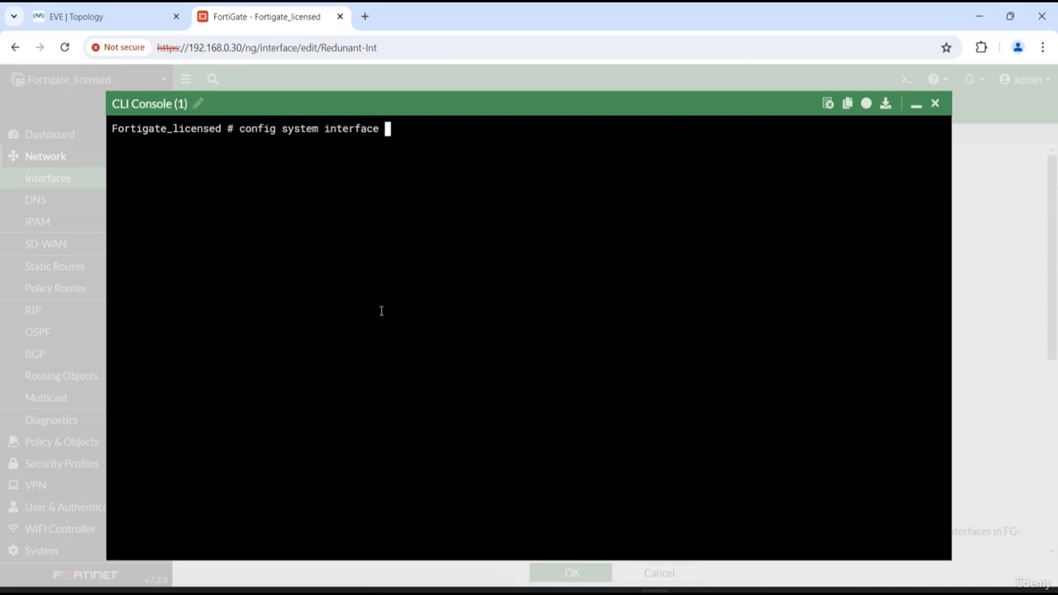
key(Return)
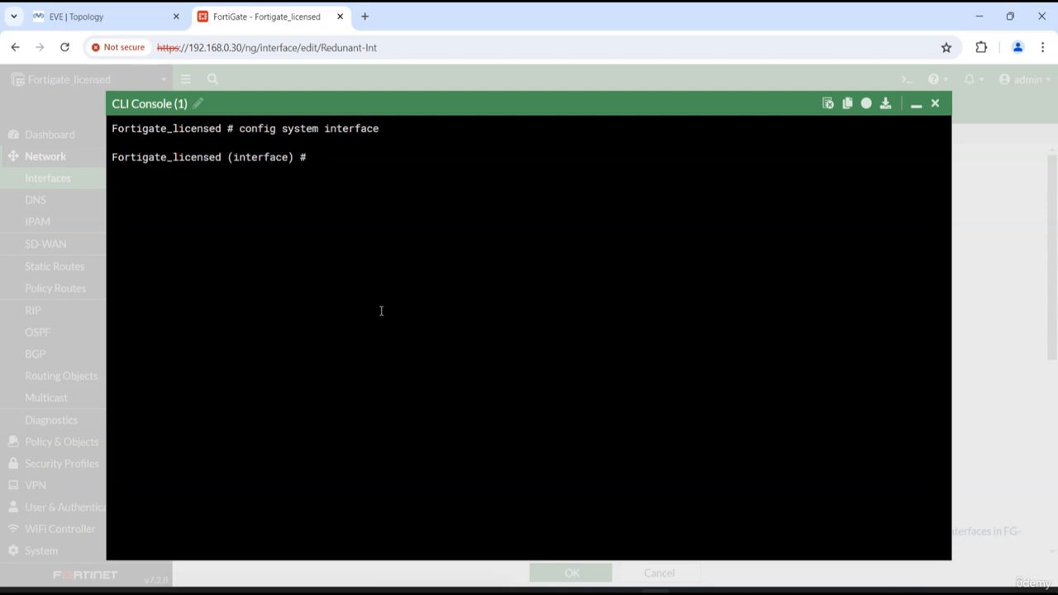
text(edit i)
key(BackSpace)
text(port)
key(BackSpace)
key(BackSpace)
key(BackSpace)
key(BackSpace)
text(5)
text(po)
text(rt5)
key(Return)
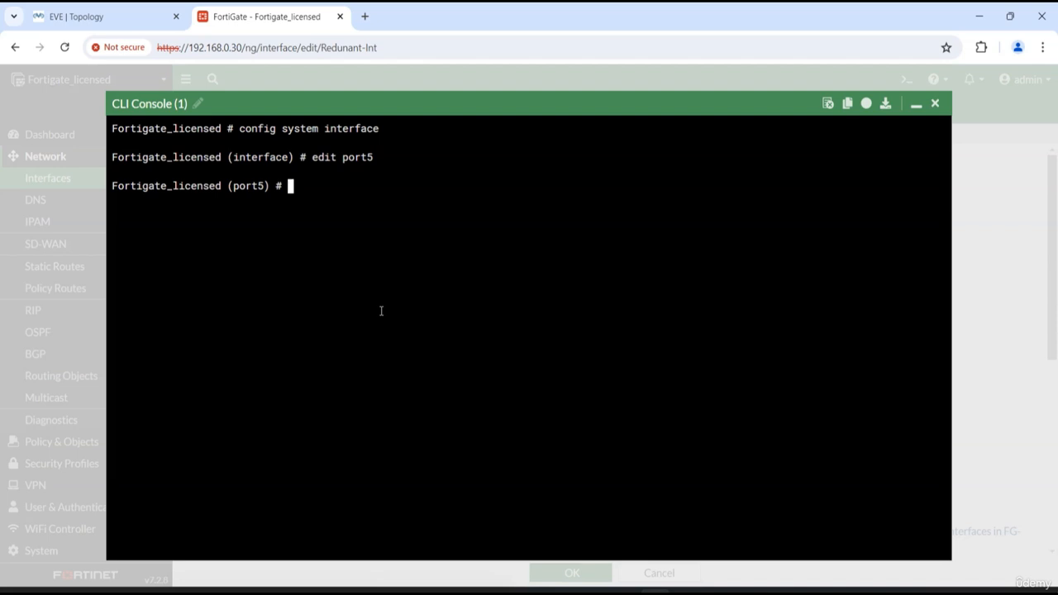
Set the status of port5 to down and end the configuration to apply it
text(set status down)
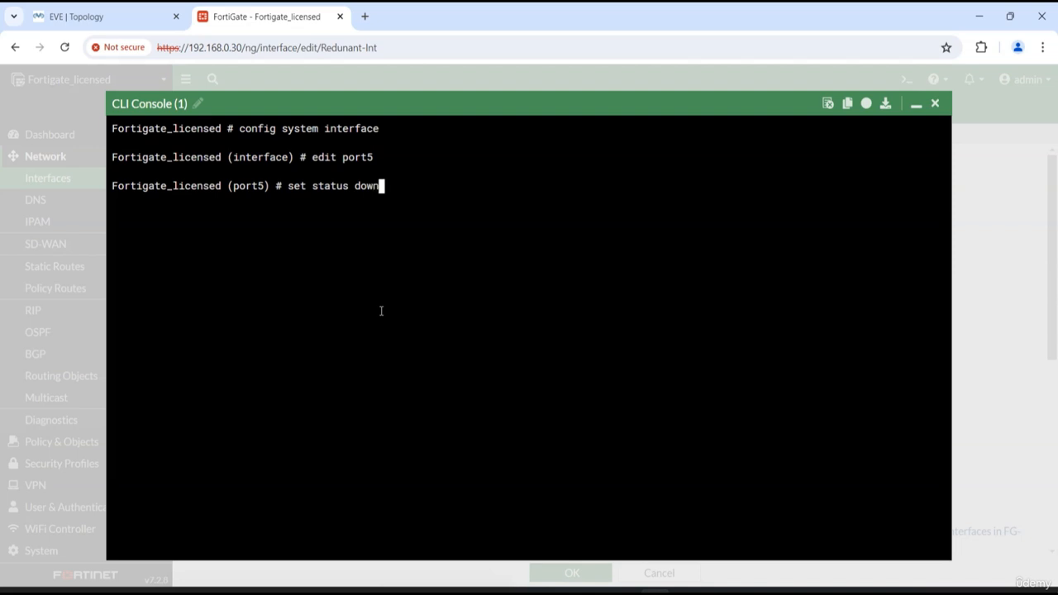
key(Return)
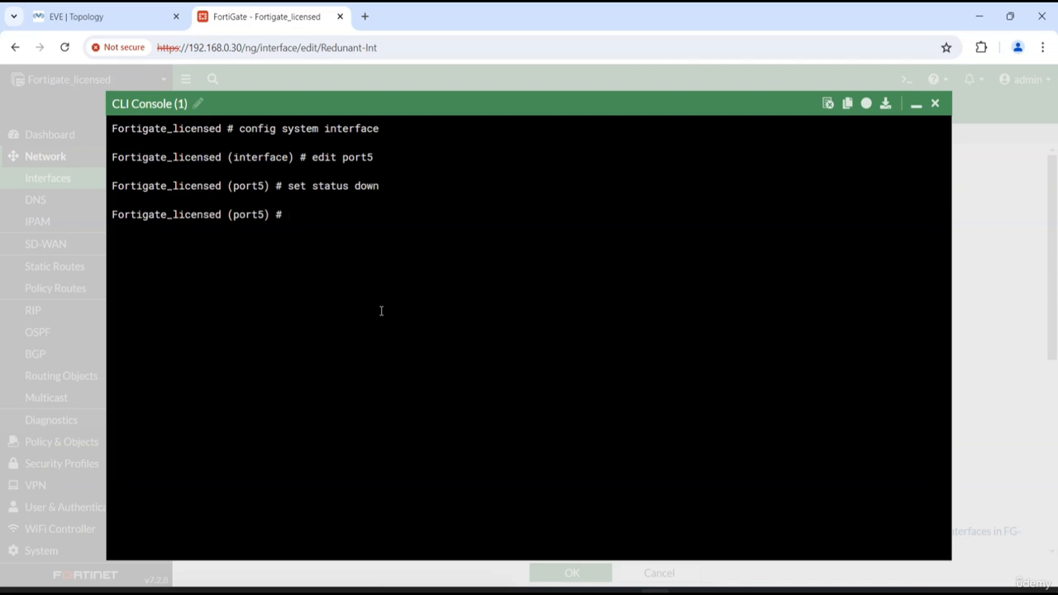
text(end)
key(Return)
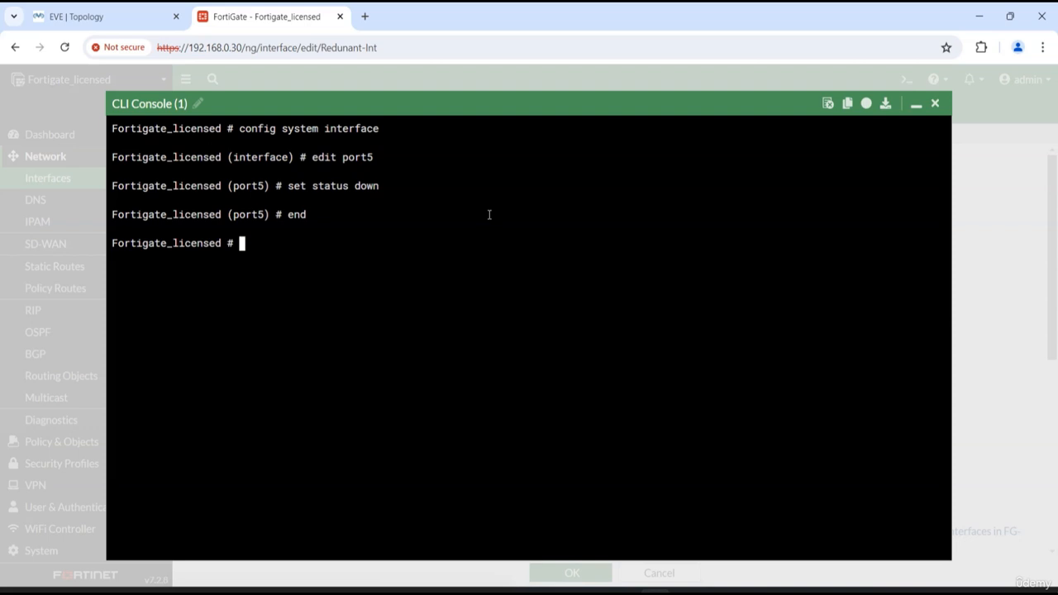
Check in the EVE topology's port6 and port5 captures which link carries the pings, and return to the FortiGate CLI console
click(130, 19)
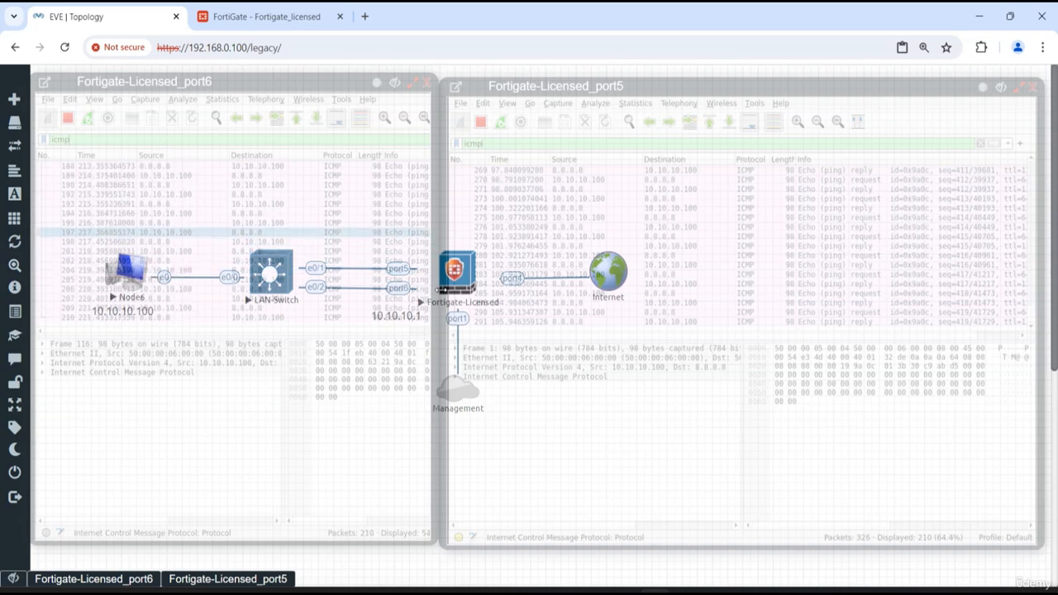
click(376, 84)
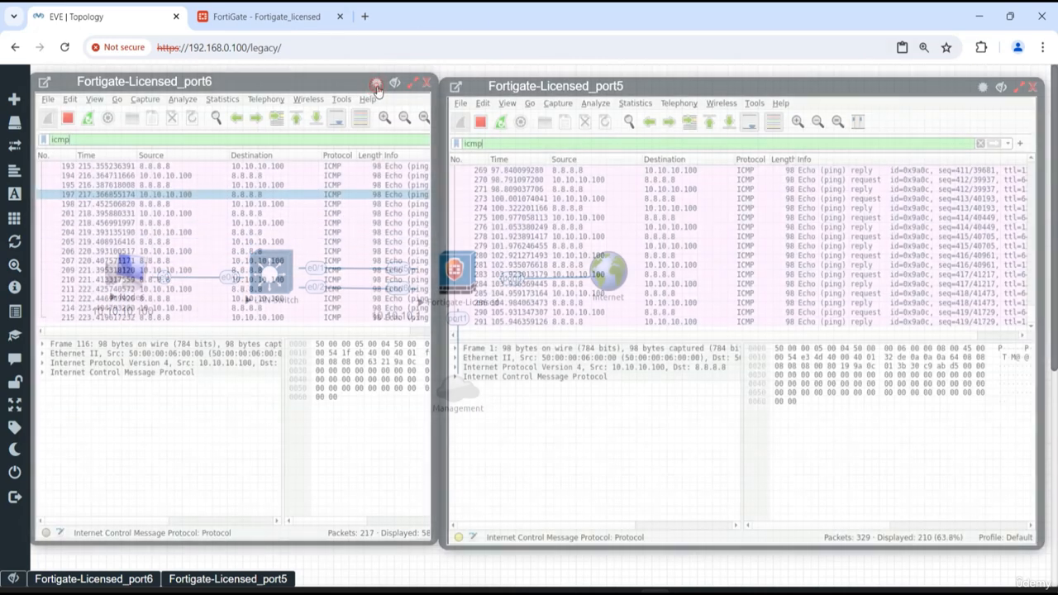
click(230, 18)
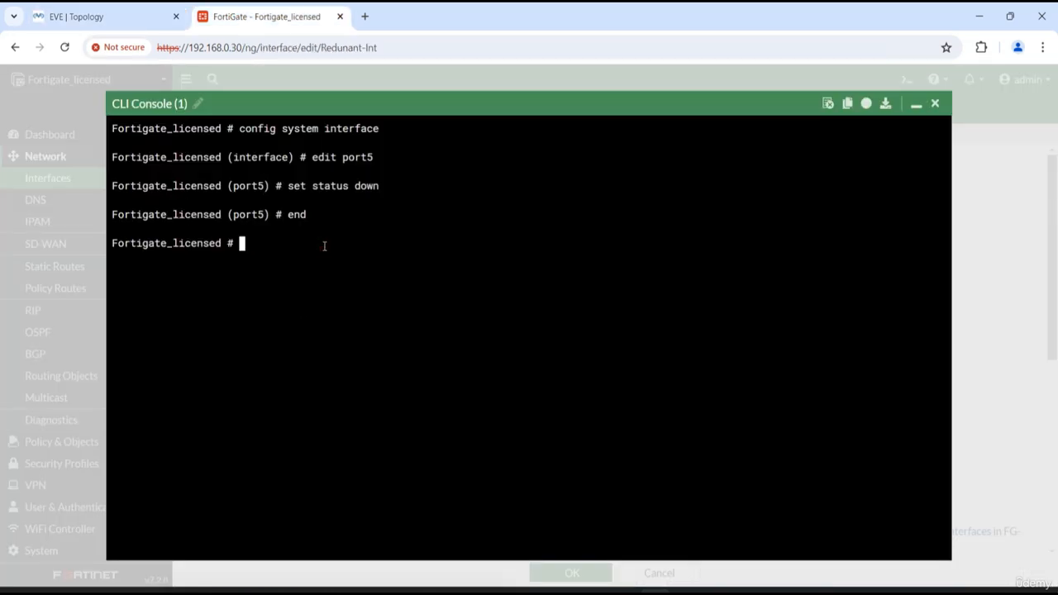
text(config du)
key(BackSpace)
text(system int)
key(Tab)
key(Return)
text(edit )
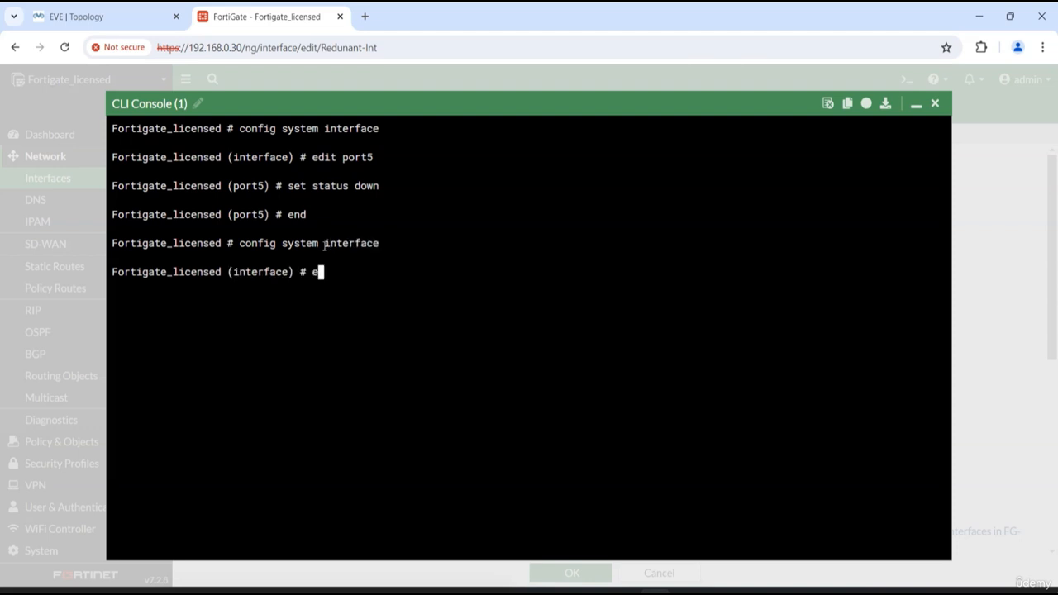
text(port1)
key(BackSpace)
key(BackSpace)
key(BackSpace)
key(BackSpace)
key(BackSpace)
text(5)
key(Return)
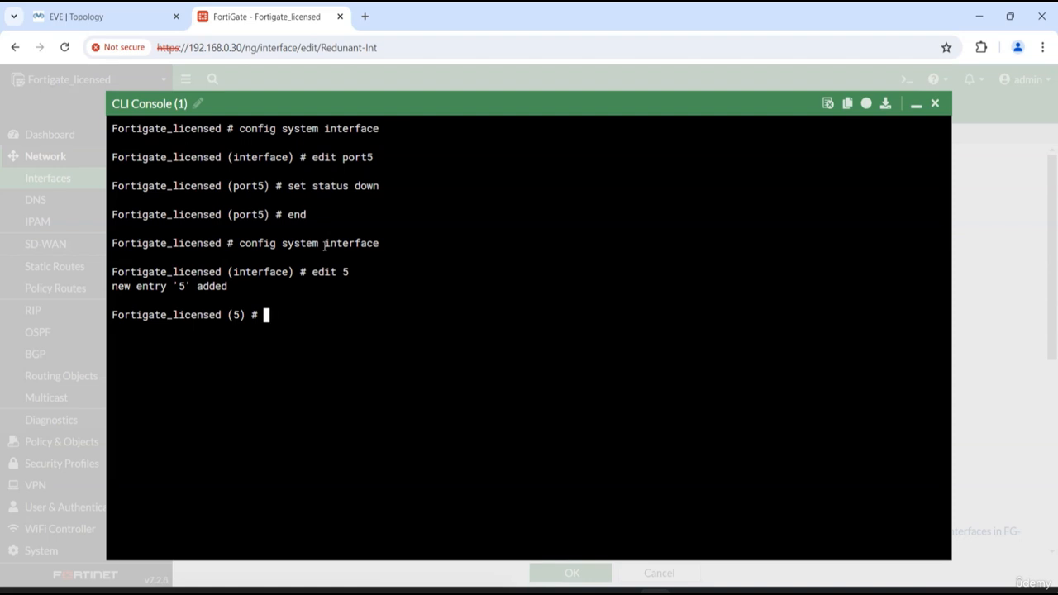
text(config)
key(Return)
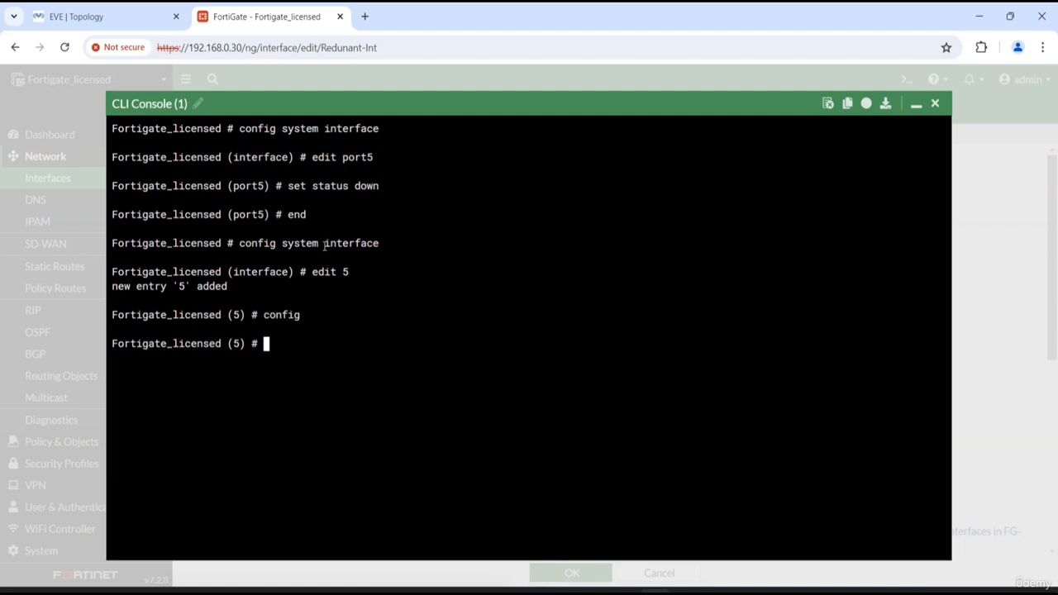
text(exit)
key(Return)
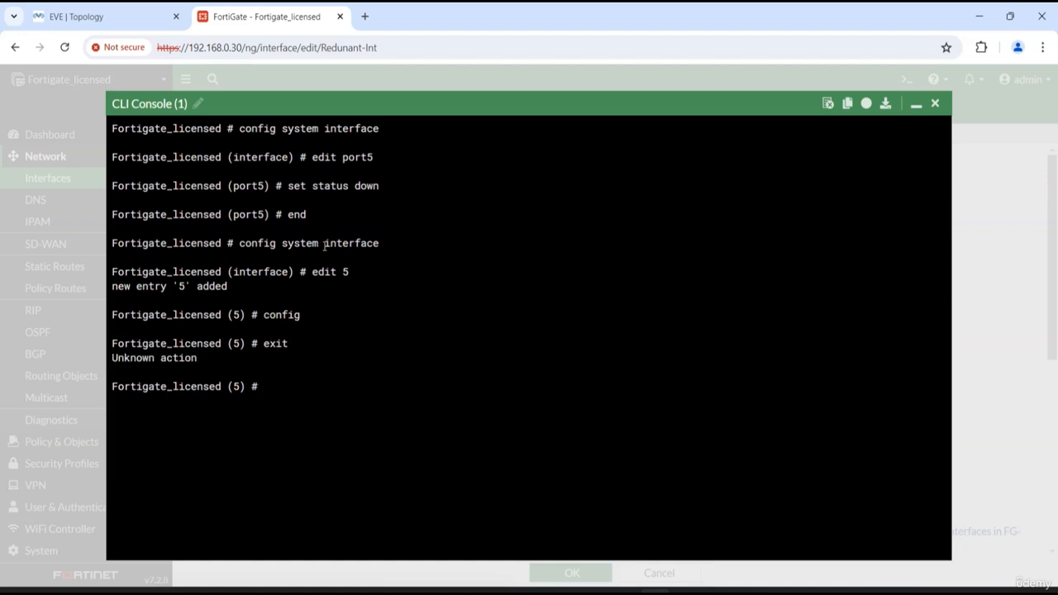
text(abort)
key(Return)
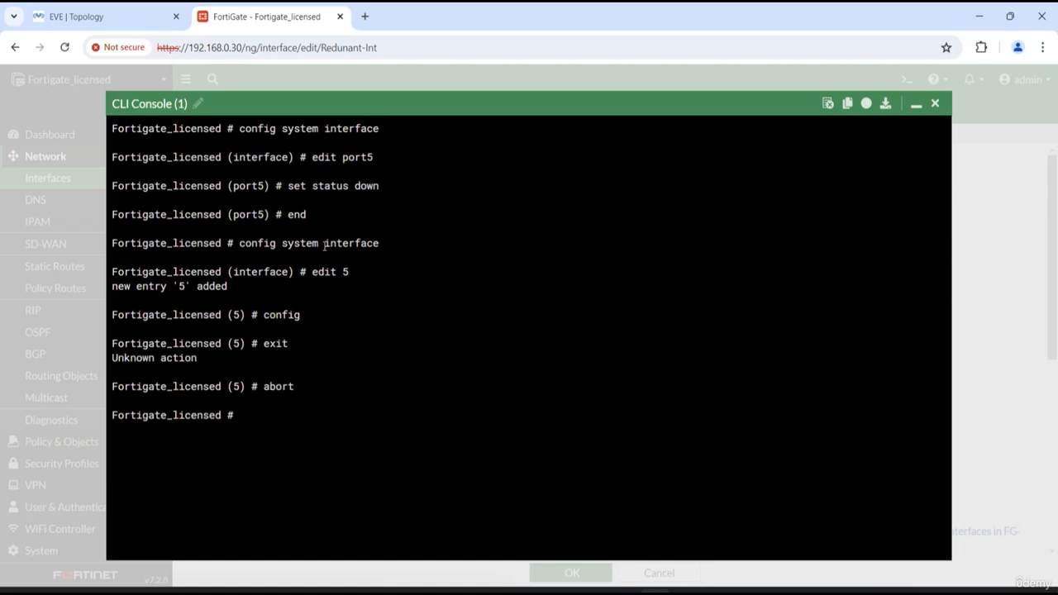
Go back into the system interface configuration and edit port5 again
text(config system inte)
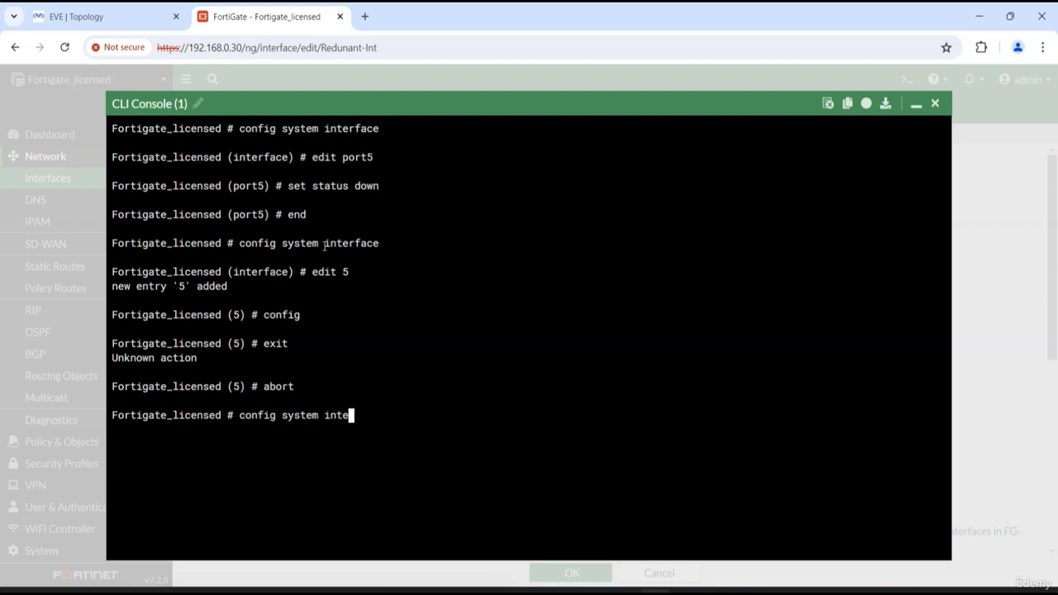
text(rface)
key(Return)
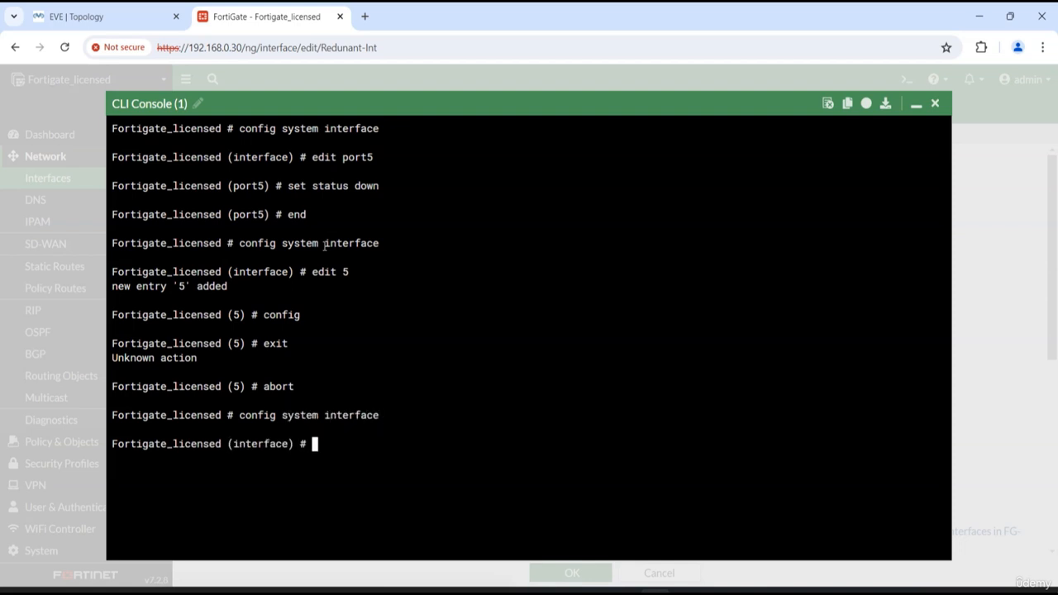
text(edit port5)
key(Return)
Set the status of port5 to up and end the interface configuration
text(set)
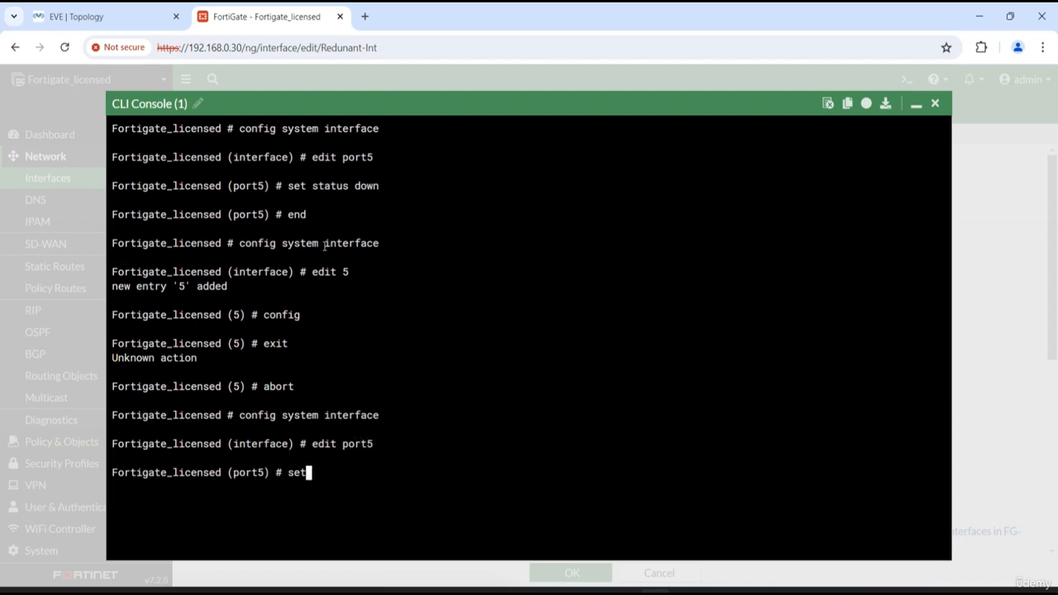
text( status up)
key(Return)
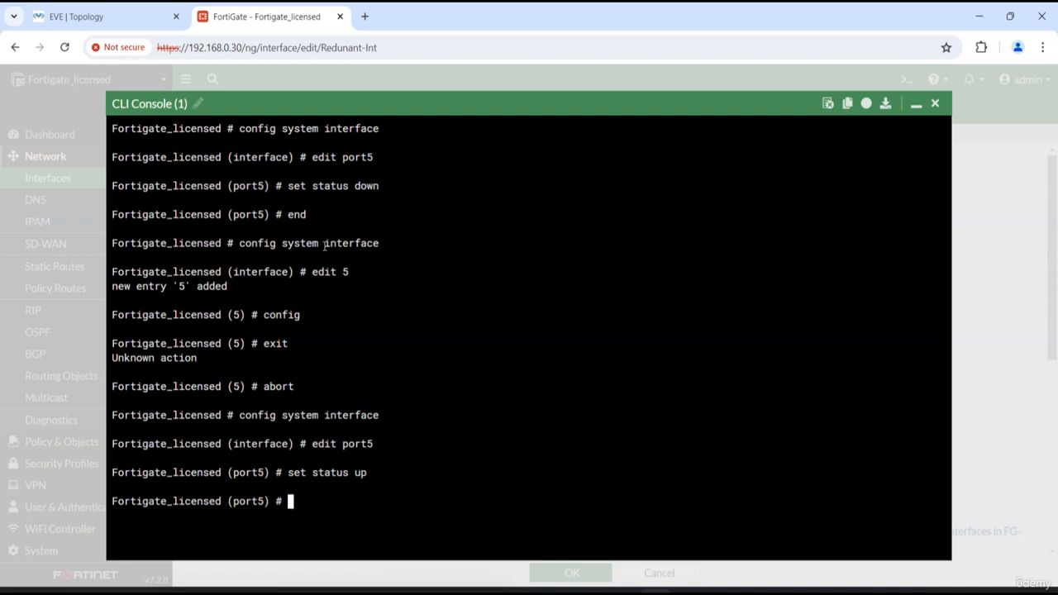
text(end)
key(Return)
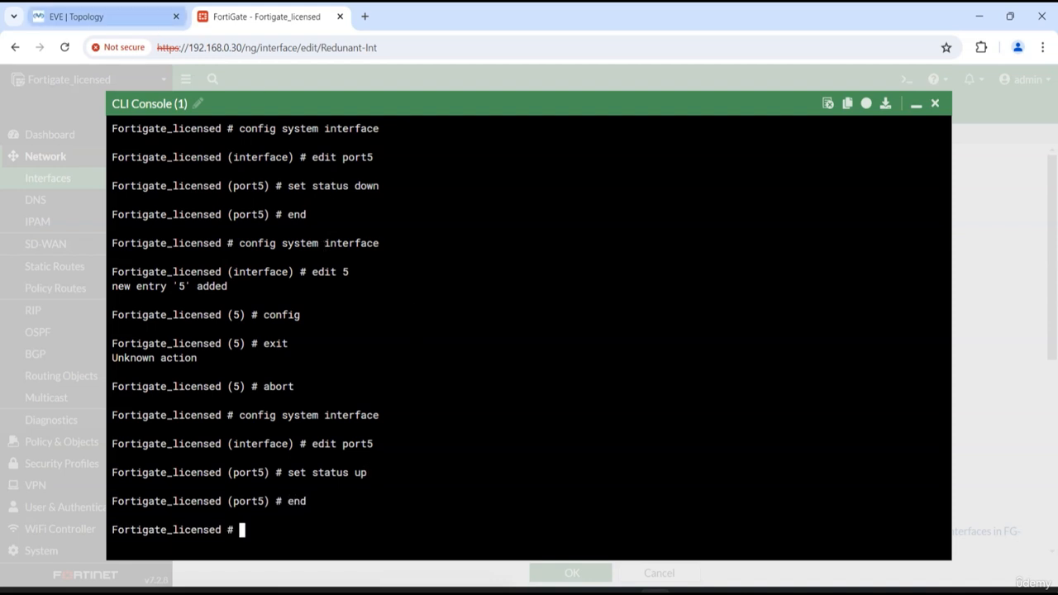
Compare the ping traffic in the port6 and port5 captures in the EVE topology, and close the FortiGate CLI console
click(152, 21)
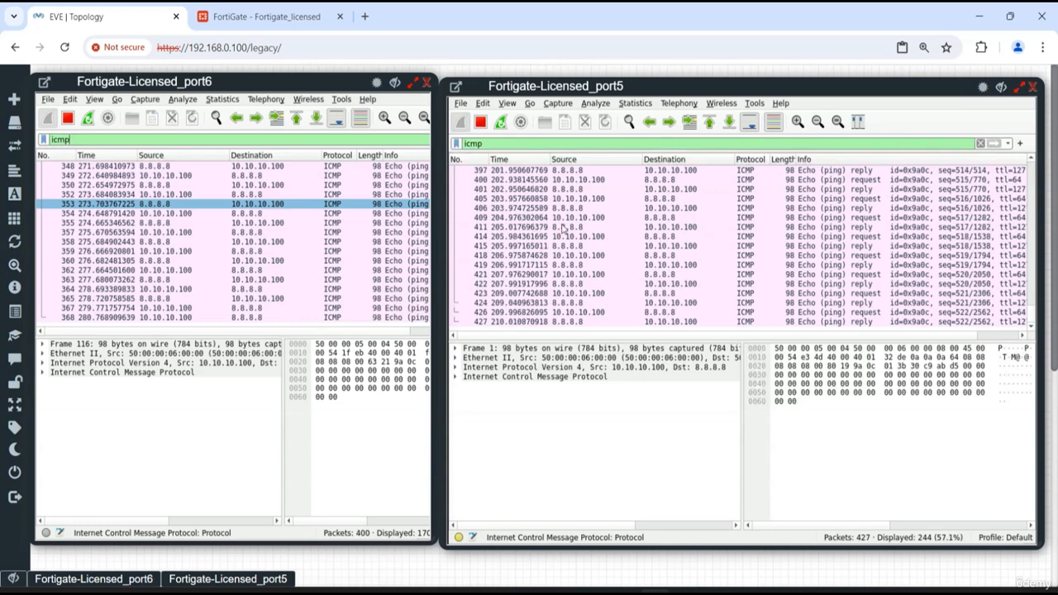
click(277, 16)
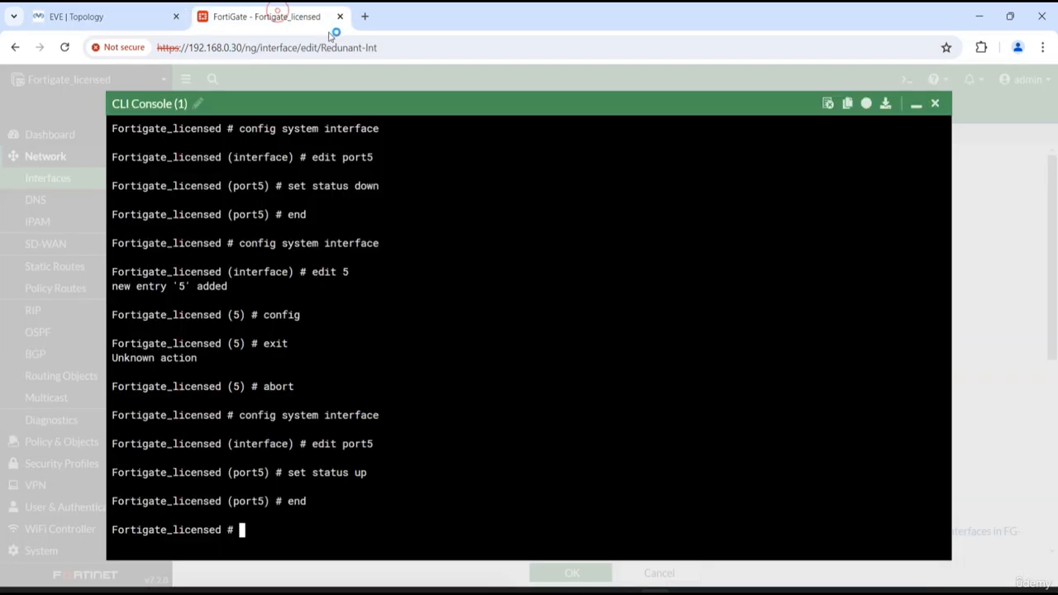
click(938, 103)
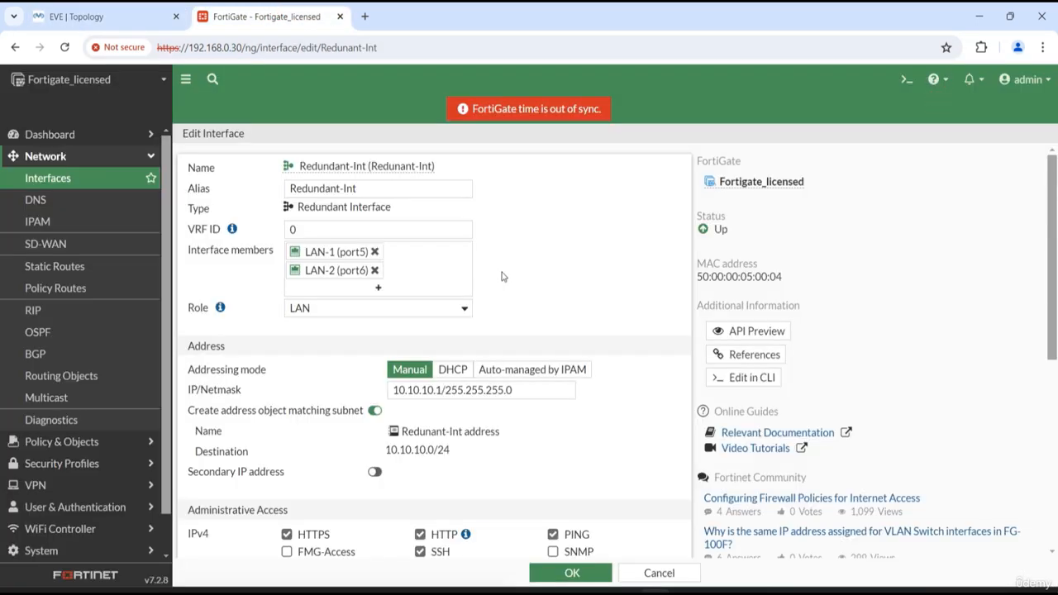
Remove LAN-1 (port5) from Redundant-Int's members and add it again after LAN-2 (port6), and save the interface
click(347, 269)
click(374, 251)
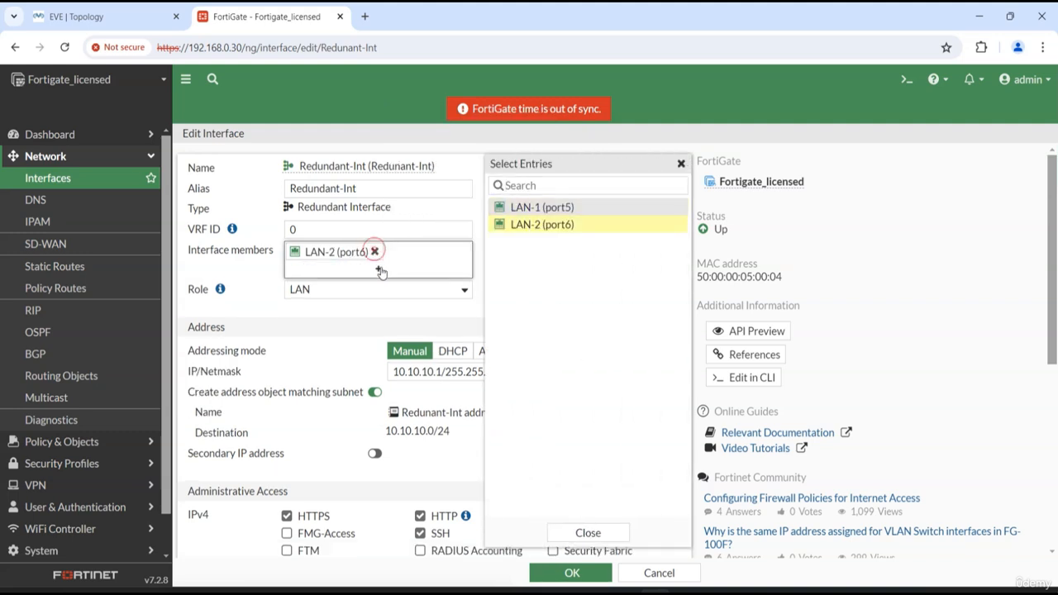
click(566, 207)
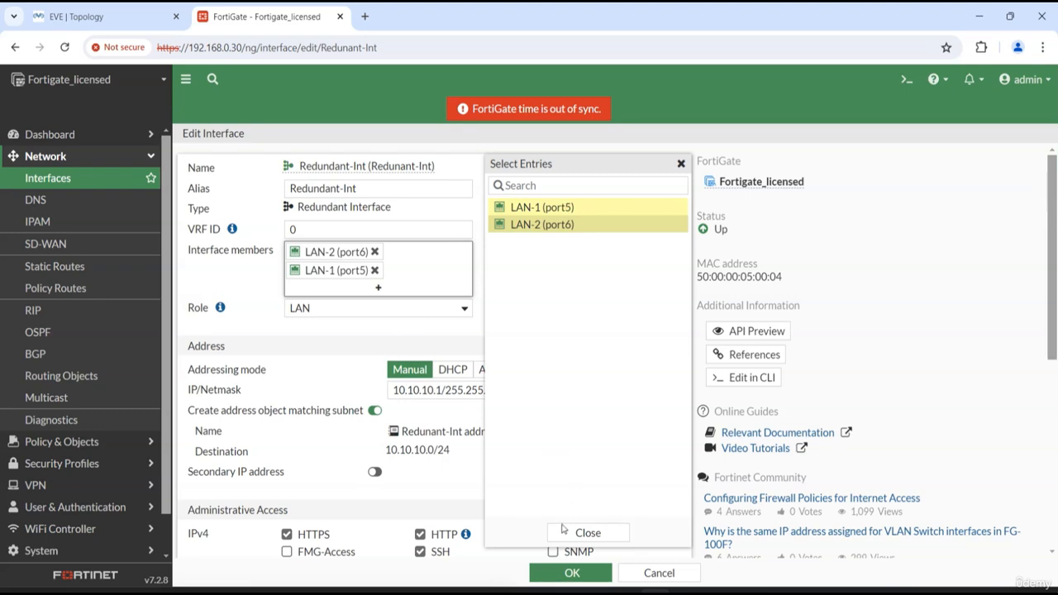
click(568, 573)
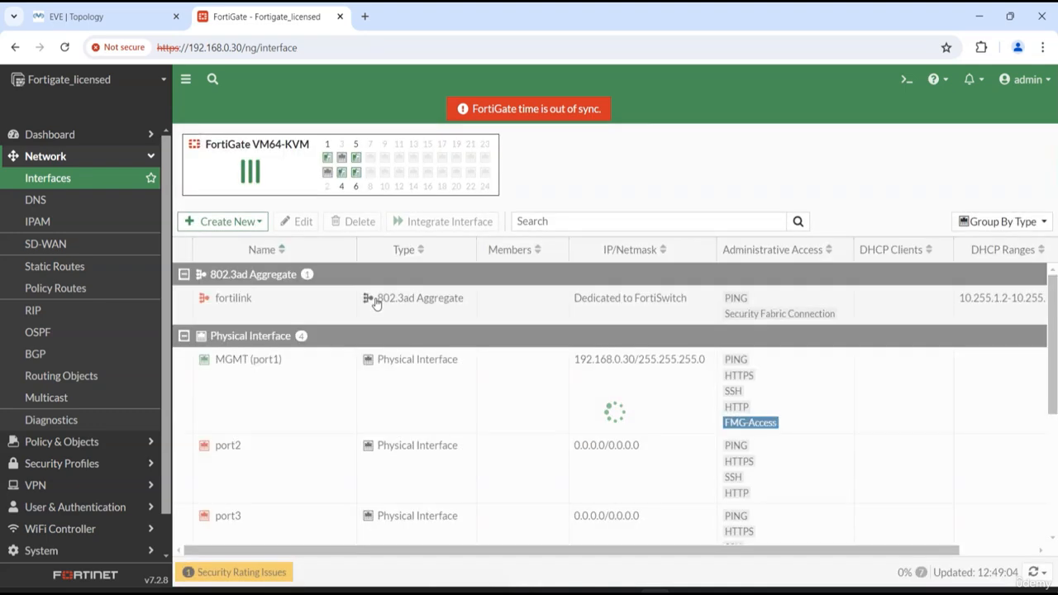
Check the member order of Redundant-Int in the interfaces list, and switch to the EVE topology to compare the port6 and port5 captures
scroll(580, 474, down, 3)
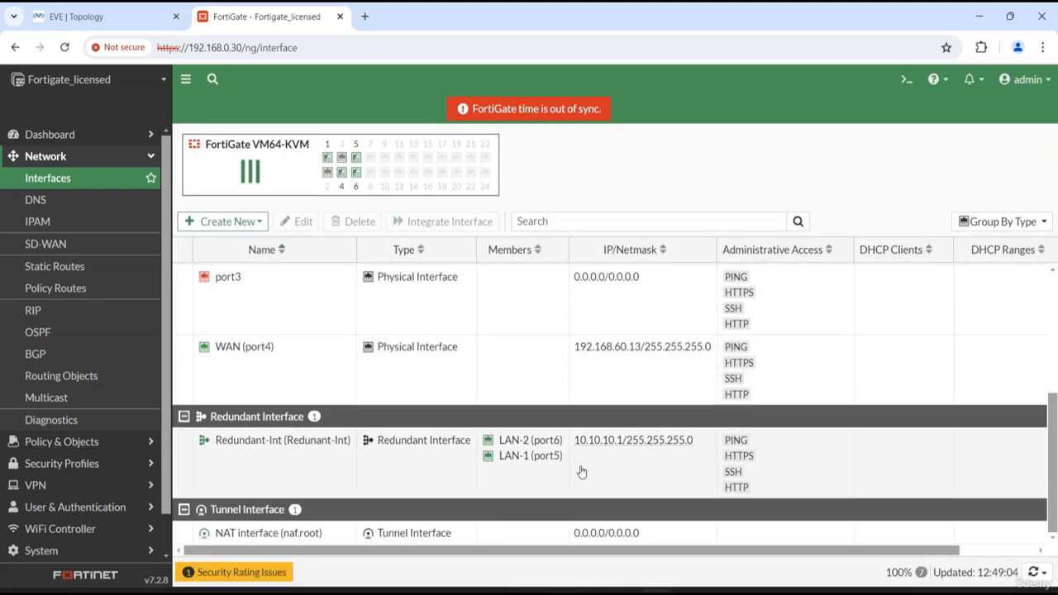
click(118, 14)
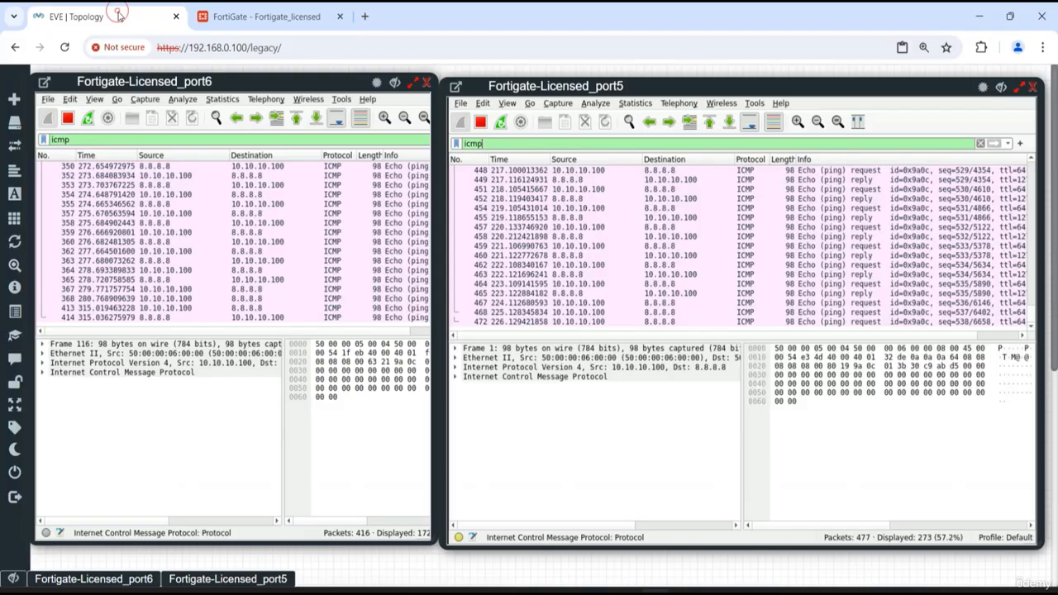